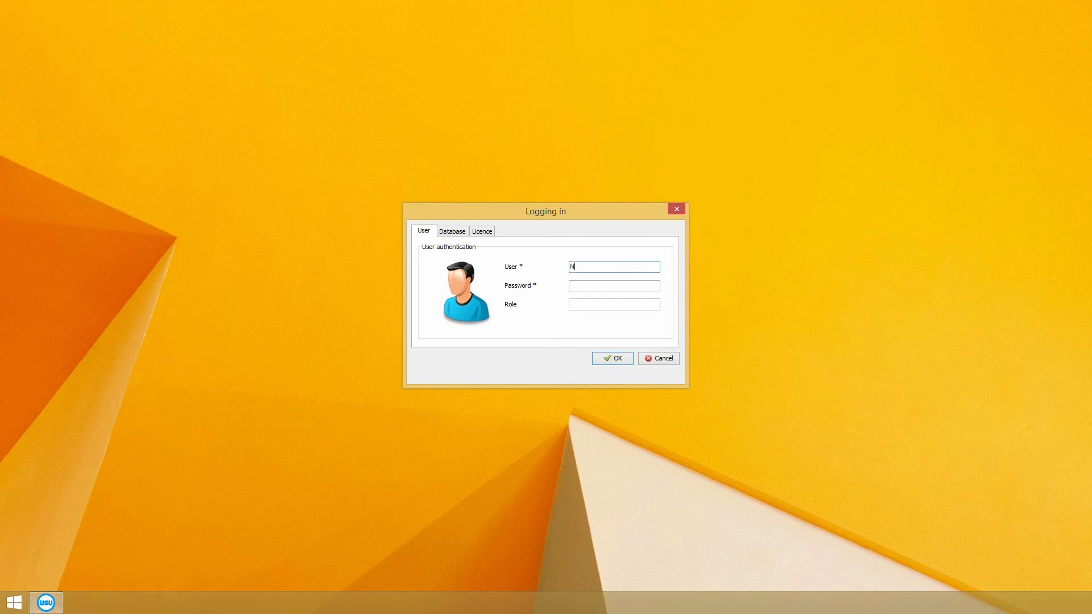
Step: Complete the user name, enter the password and log in with the MAIN role
{"action": "type", "text": "IKOLAY"}
{"action": "key", "text": "Tab"}
{"action": "type", "text": "*"}
{"action": "key", "text": "Tab"}
{"action": "type", "text": "M"}
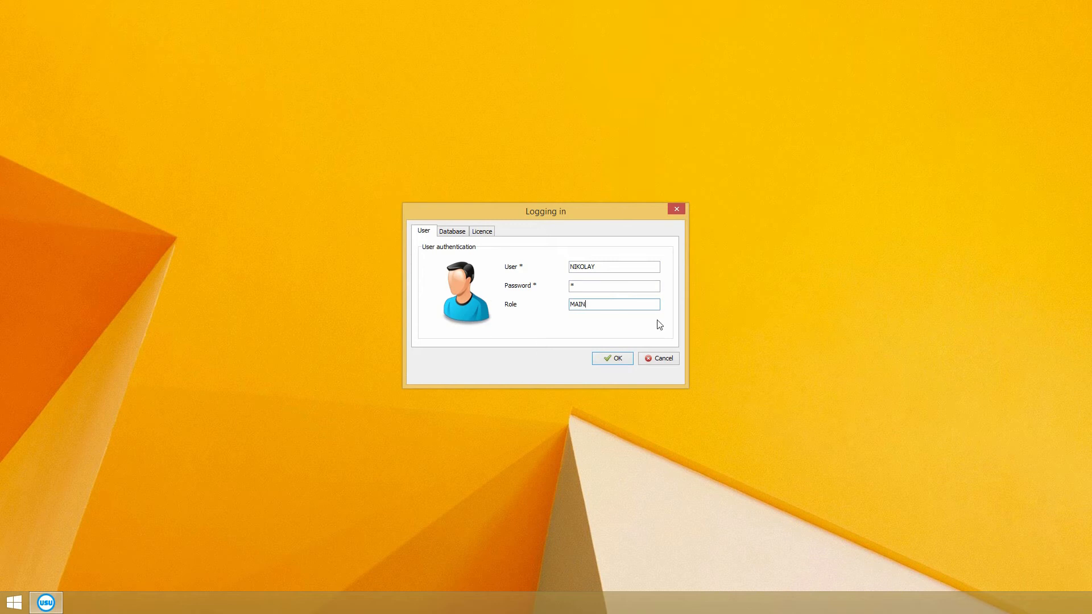
{"action": "double_click", "coordinate": [573, 303]}
{"action": "left_click", "coordinate": [601, 358]}
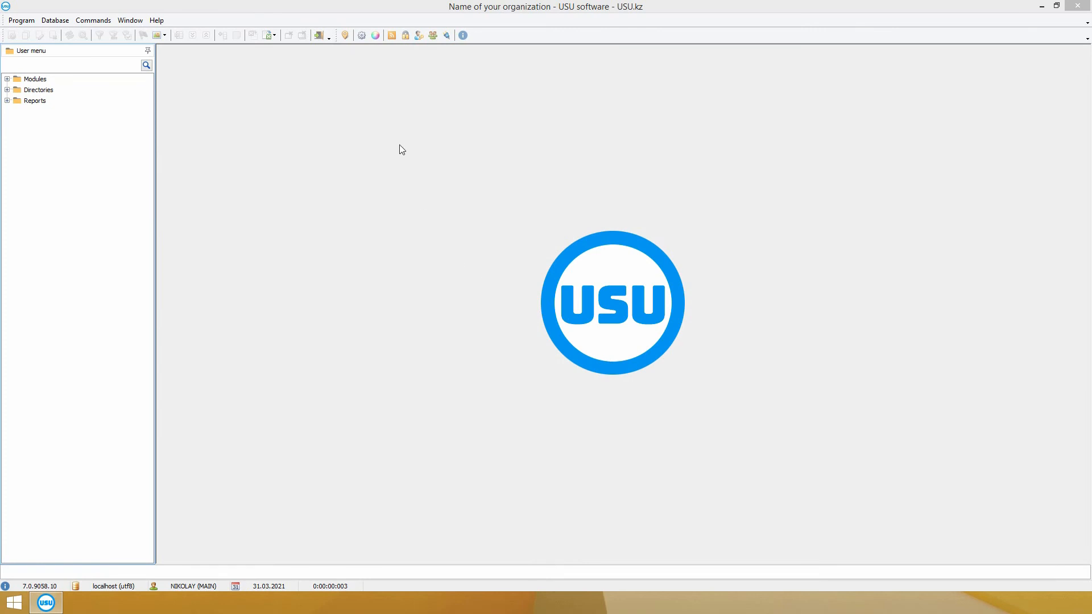
Step: Try the Venetian glass, January morning and Clear skies skins, then keep the operating system style
{"action": "left_click", "coordinate": [391, 35]}
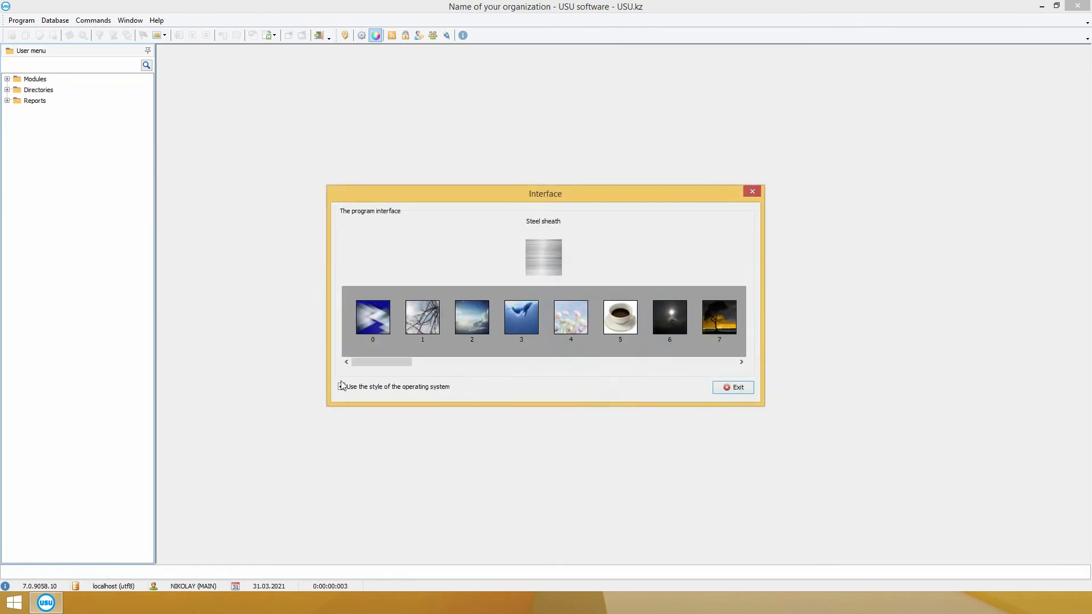
{"action": "left_click", "coordinate": [340, 385]}
{"action": "left_click_drag", "start_coordinate": [367, 368], "coordinate": [400, 367]}
{"action": "left_click", "coordinate": [514, 322]}
{"action": "left_click", "coordinate": [472, 323]}
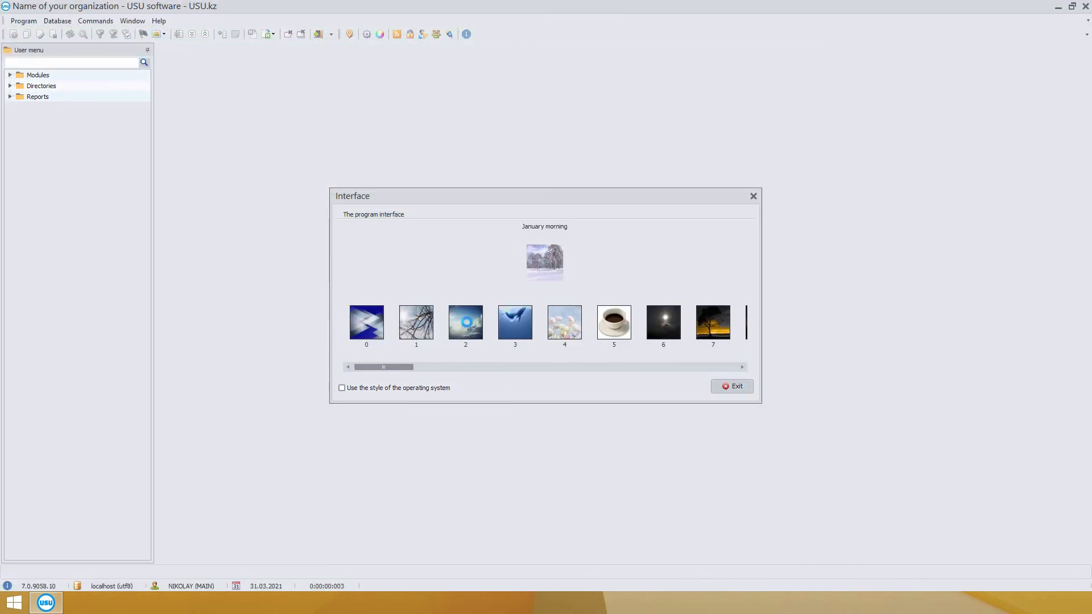
{"action": "left_click", "coordinate": [464, 322]}
{"action": "left_click", "coordinate": [381, 387]}
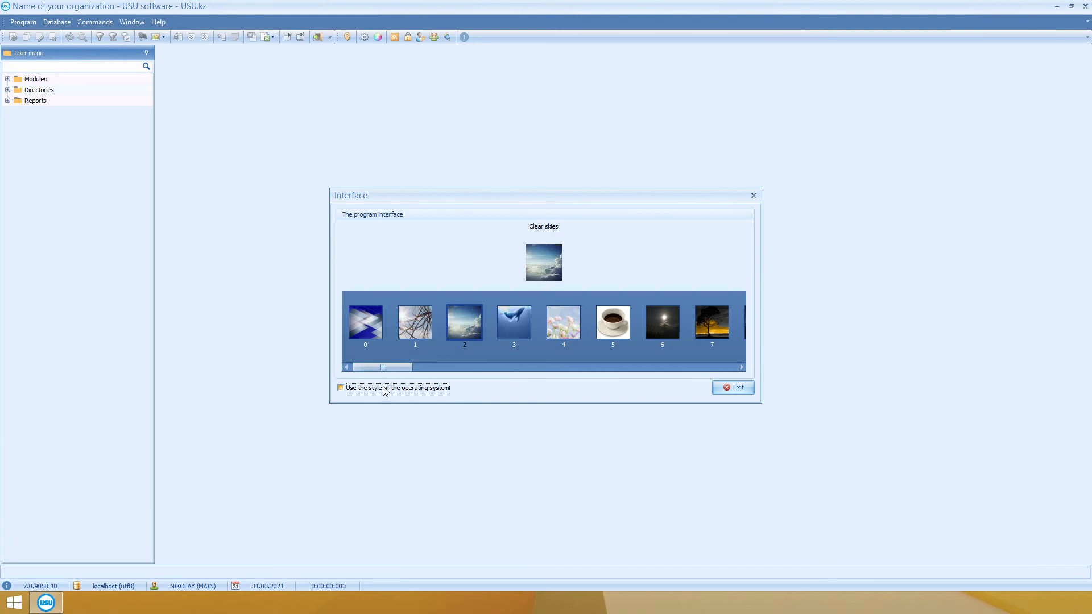
{"action": "left_click", "coordinate": [725, 391]}
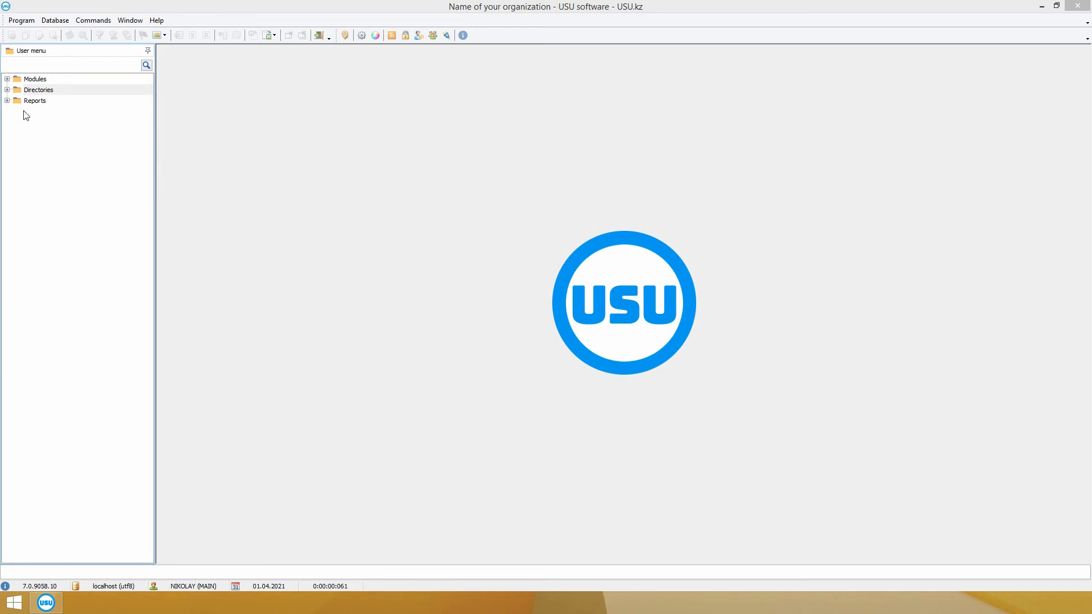
Step: Expand Directories and its Product, Organization, Money, Map, Mailing, Images and Discounts folders
{"action": "left_click", "coordinate": [116, 81]}
{"action": "left_click", "coordinate": [109, 91]}
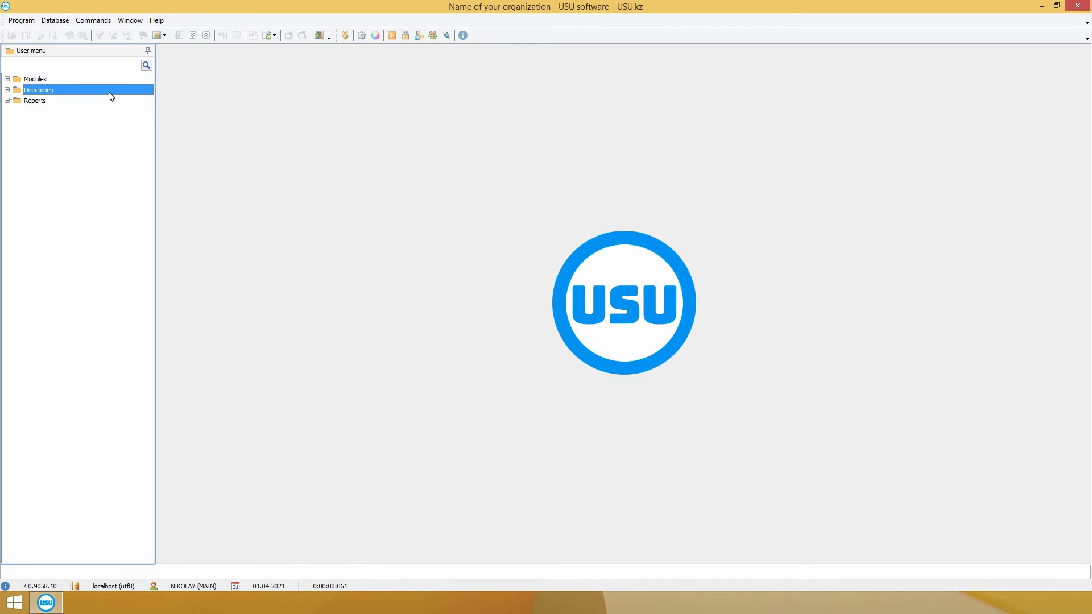
{"action": "left_click", "coordinate": [107, 102]}
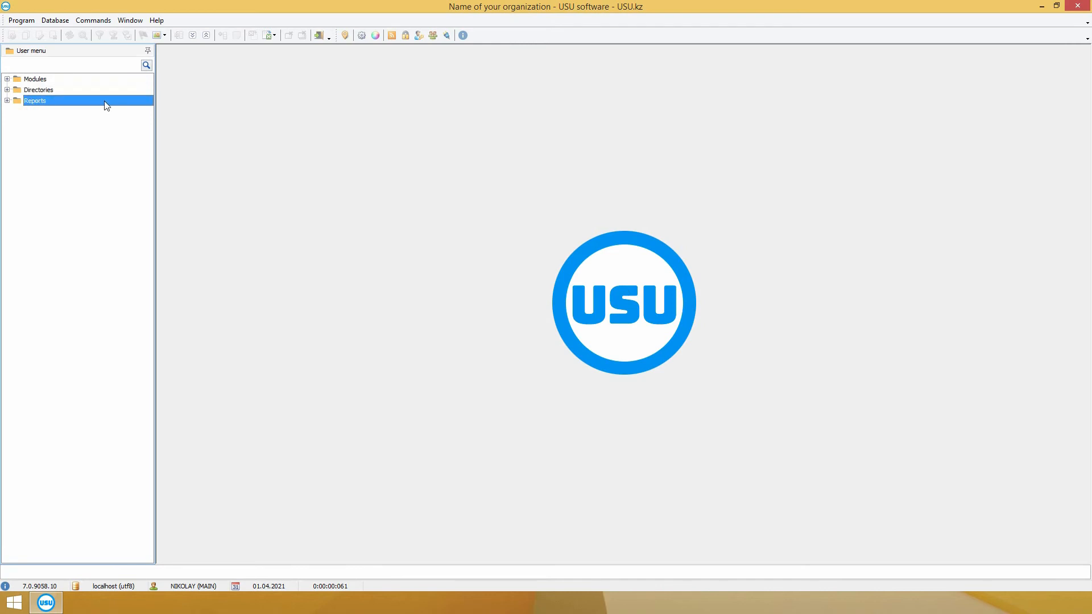
{"action": "left_click", "coordinate": [8, 90]}
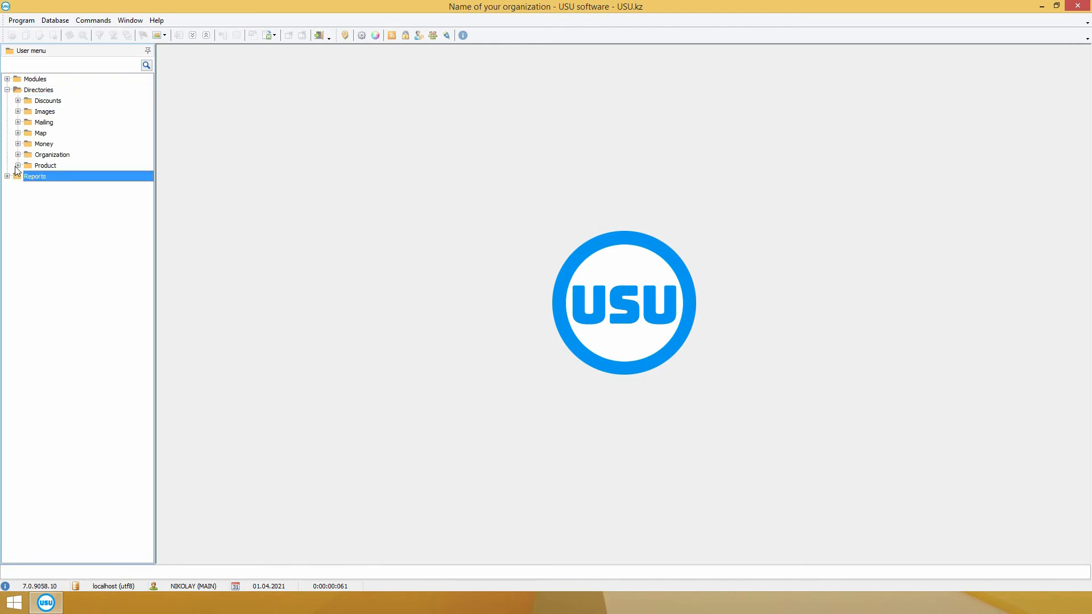
{"action": "left_click", "coordinate": [17, 165]}
{"action": "left_click", "coordinate": [17, 154]}
{"action": "left_click", "coordinate": [17, 144]}
{"action": "left_click", "coordinate": [18, 133]}
{"action": "left_click", "coordinate": [17, 122]}
{"action": "left_click", "coordinate": [18, 111]}
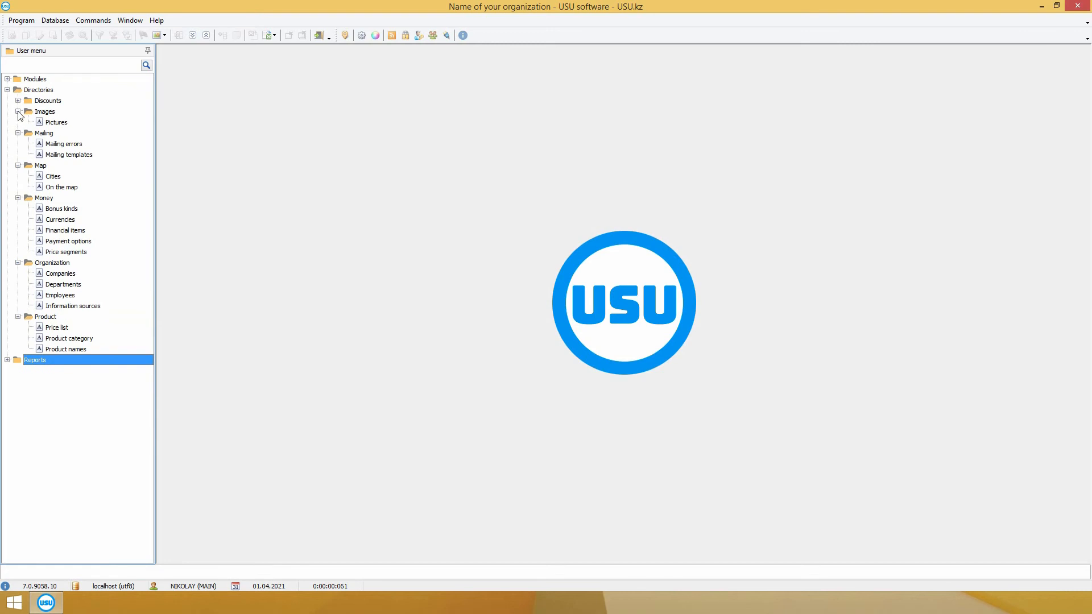
{"action": "left_click", "coordinate": [18, 101]}
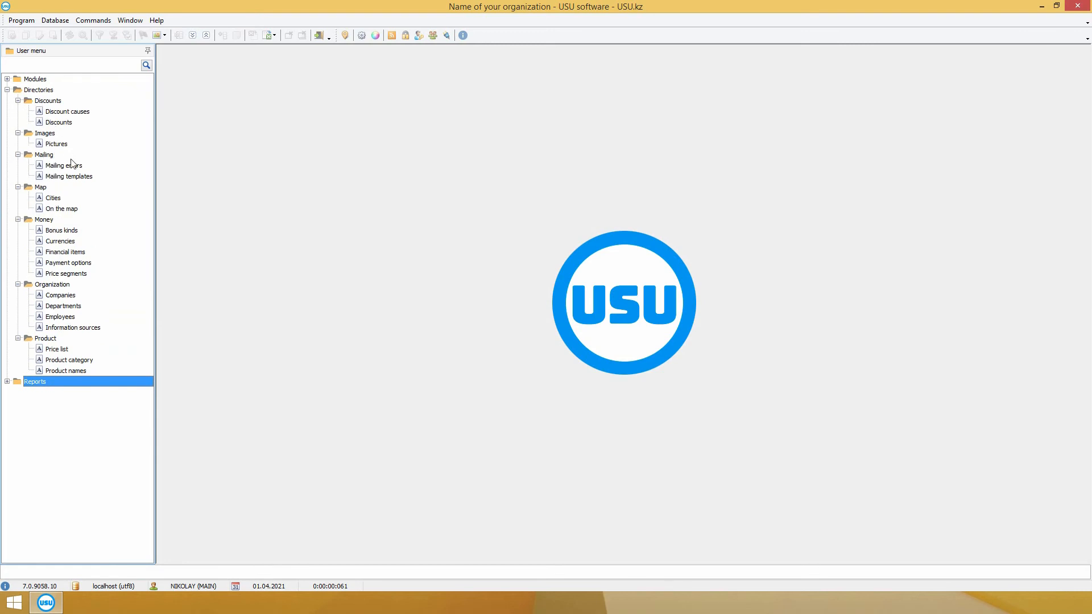
Step: Open the Currencies, Payment options, Departments, Employees and Mailing templates directories
{"action": "left_click", "coordinate": [72, 242]}
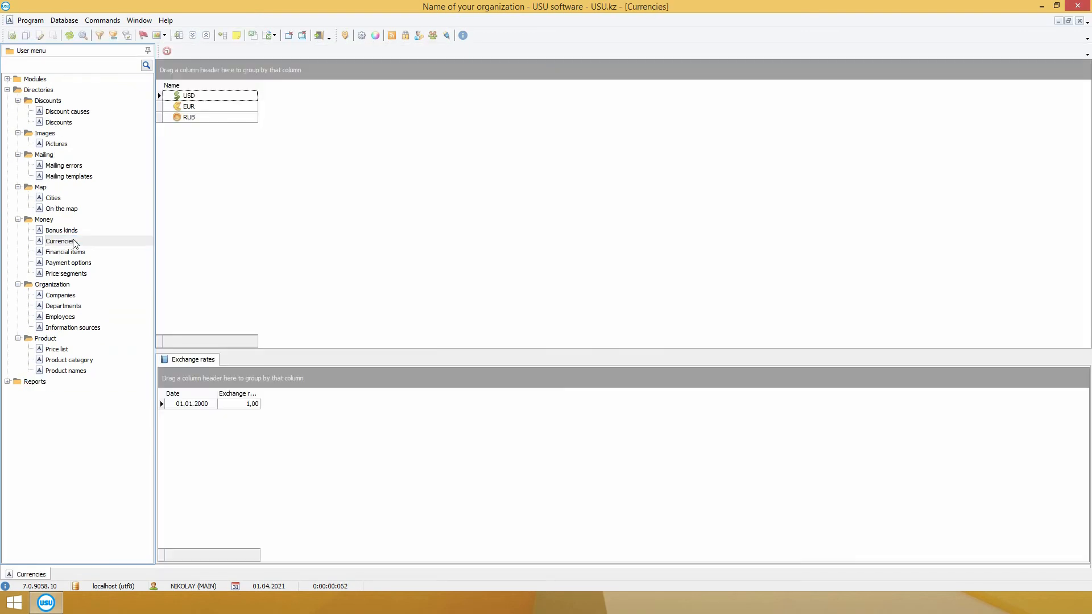
{"action": "left_click", "coordinate": [102, 265]}
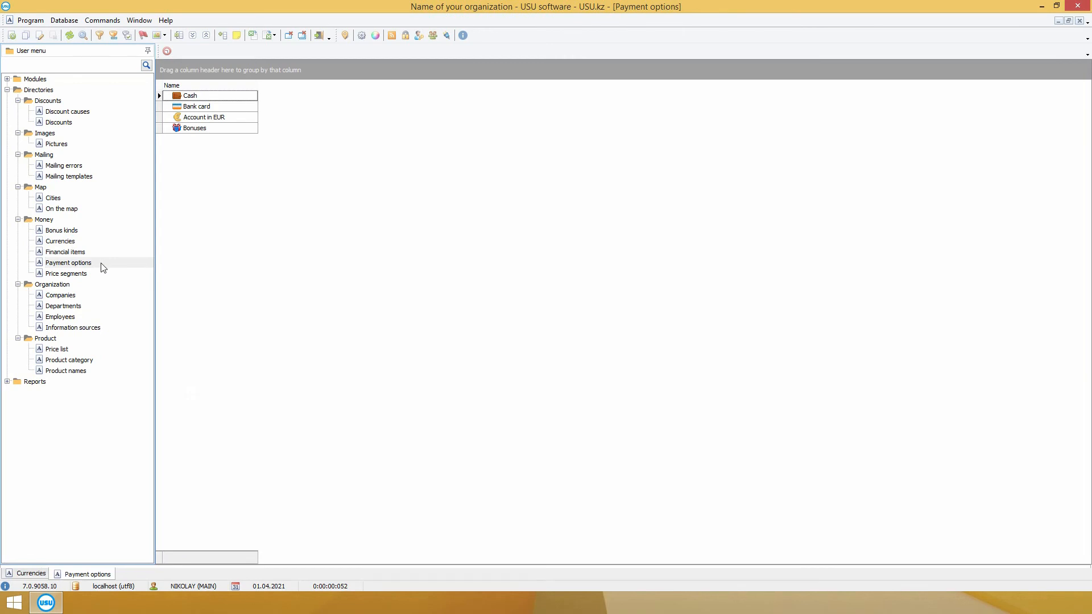
{"action": "left_click", "coordinate": [89, 308]}
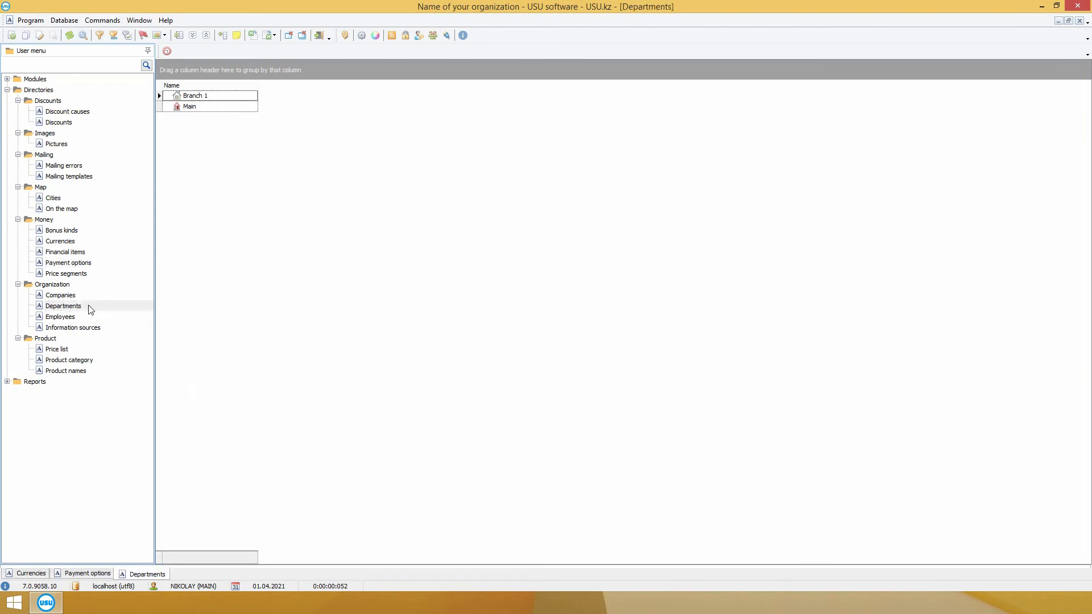
{"action": "left_click", "coordinate": [82, 317]}
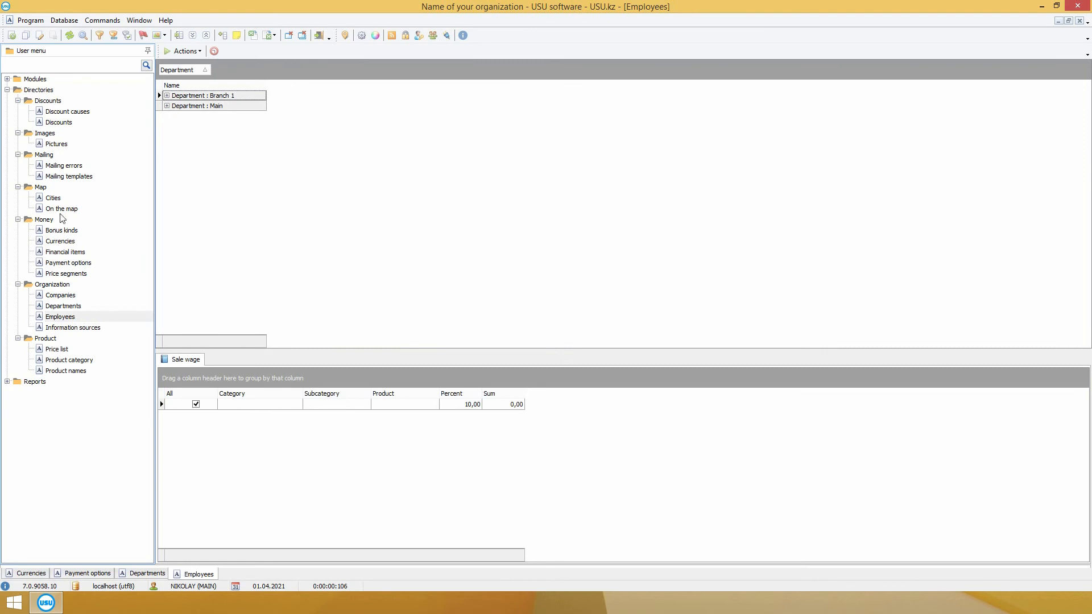
{"action": "left_click", "coordinate": [72, 177]}
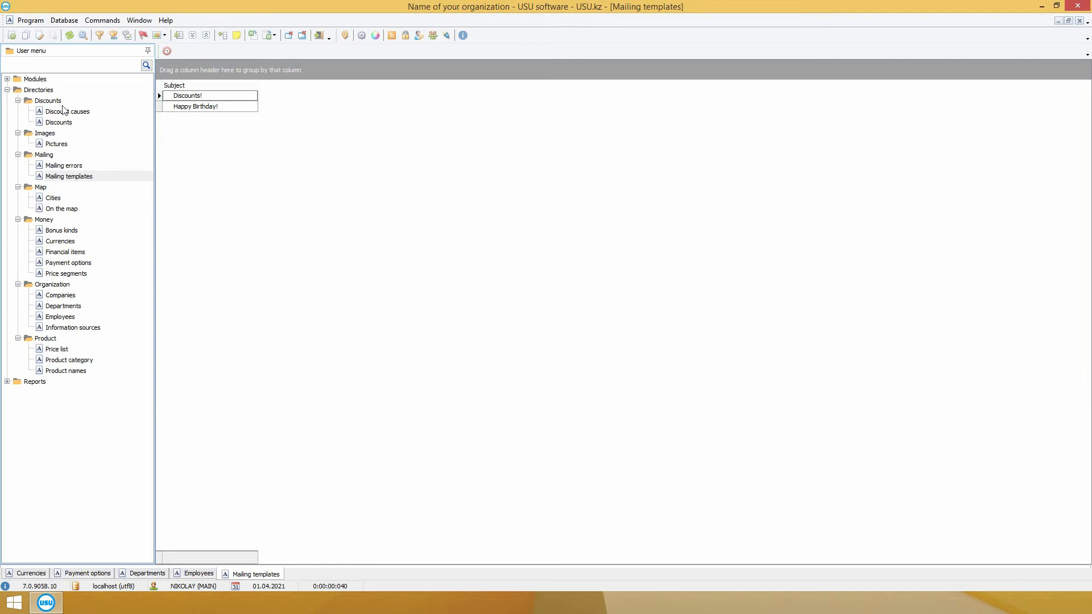
Step: Open Discounts, Discount causes, Product category, Product names (viewing product pictures) and Price list
{"action": "left_click", "coordinate": [62, 102]}
{"action": "left_click", "coordinate": [65, 123]}
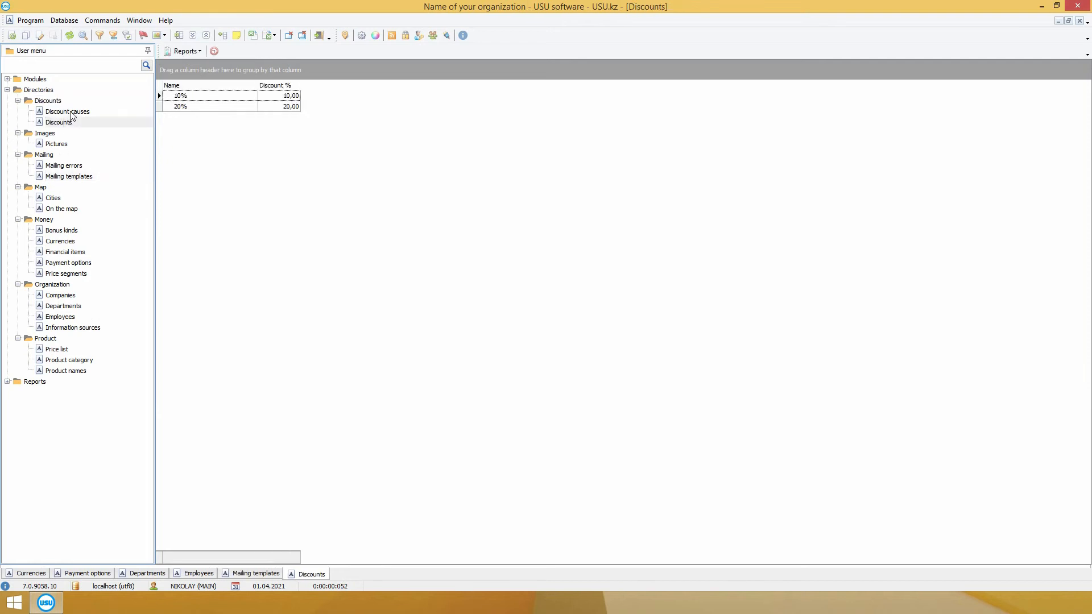
{"action": "left_click", "coordinate": [71, 113]}
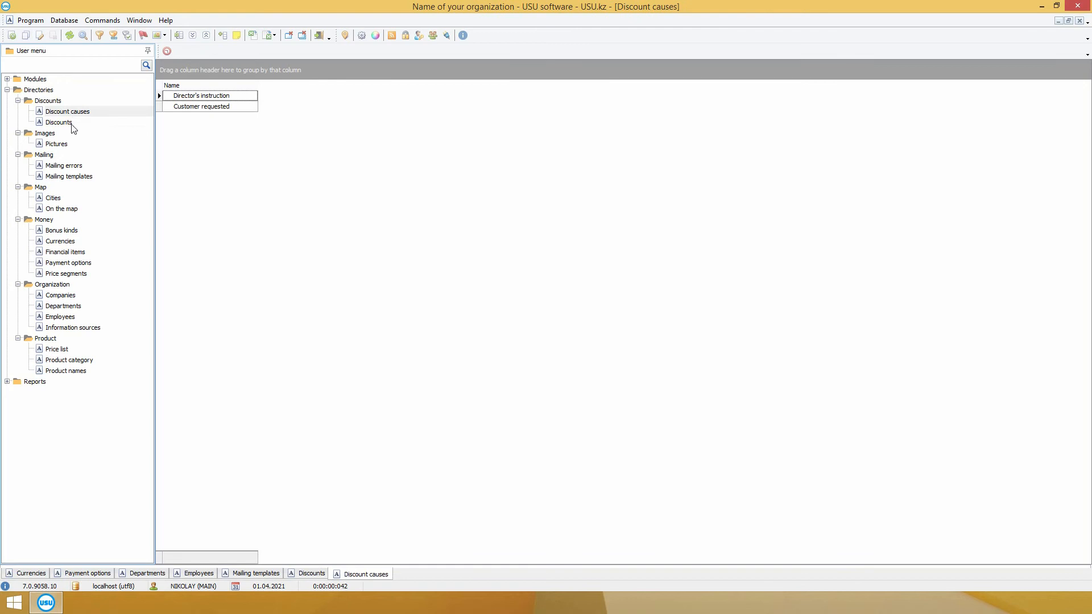
{"action": "left_click", "coordinate": [49, 339]}
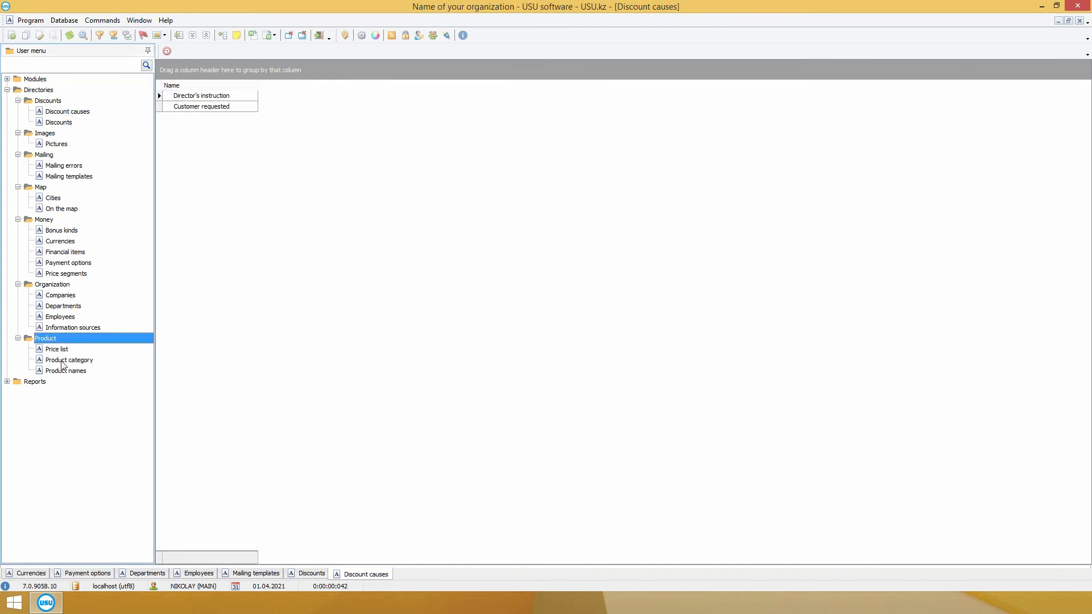
{"action": "left_click", "coordinate": [64, 361]}
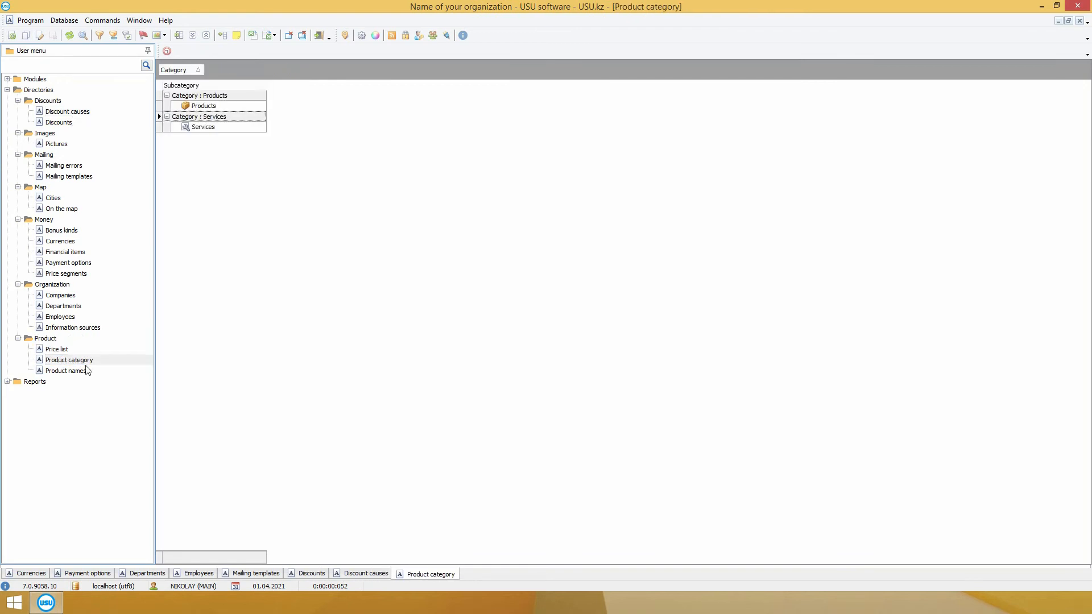
{"action": "left_click", "coordinate": [65, 370]}
{"action": "left_click", "coordinate": [200, 117]}
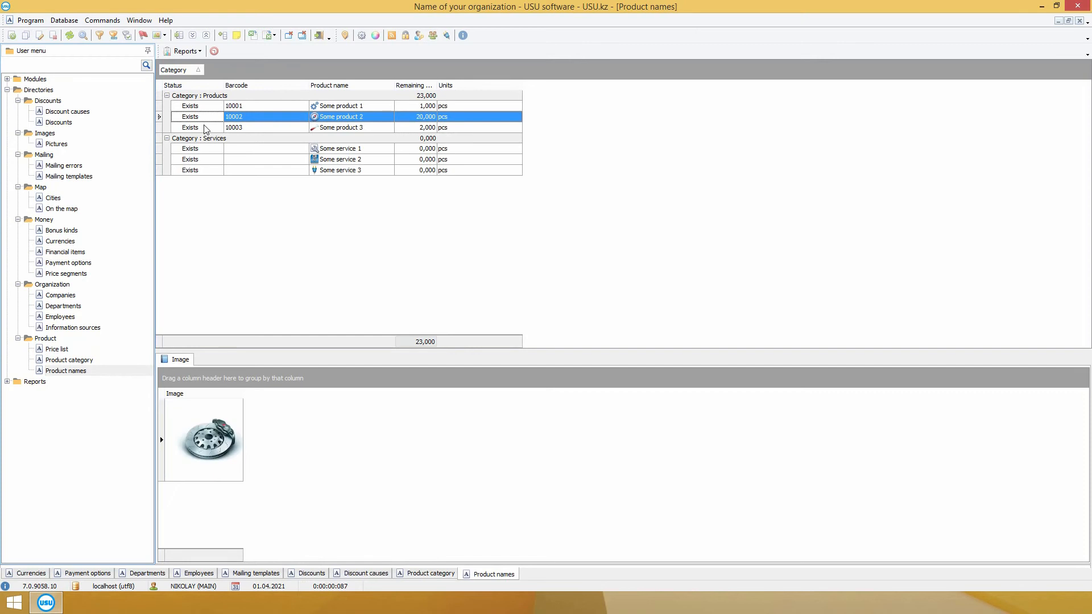
{"action": "left_click", "coordinate": [205, 128]}
{"action": "left_click", "coordinate": [85, 350]}
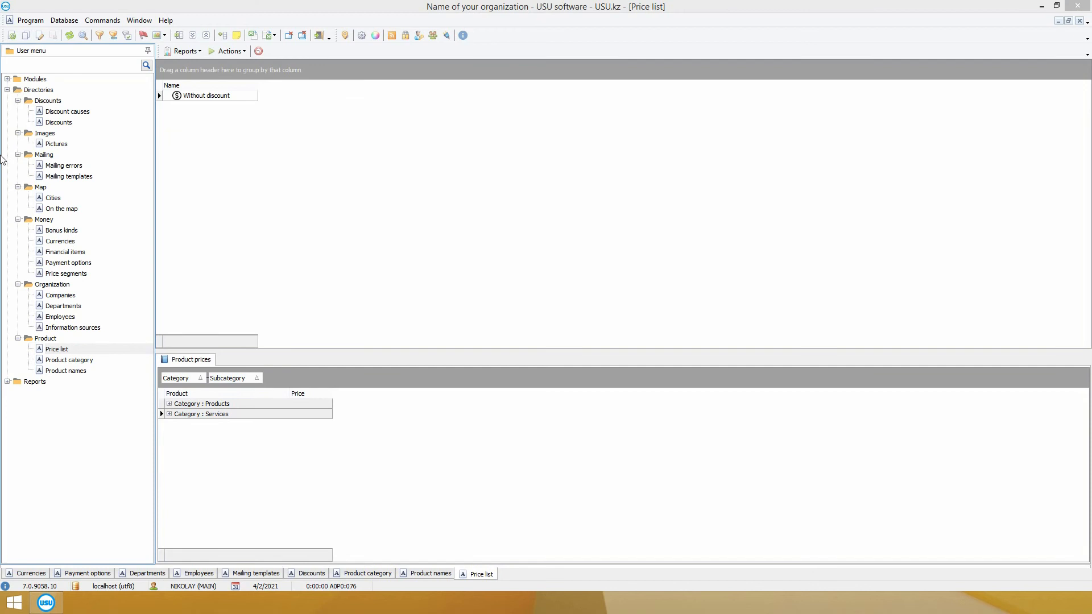
Step: Open the Orders module from Modules > Organization
{"action": "left_click", "coordinate": [7, 90]}
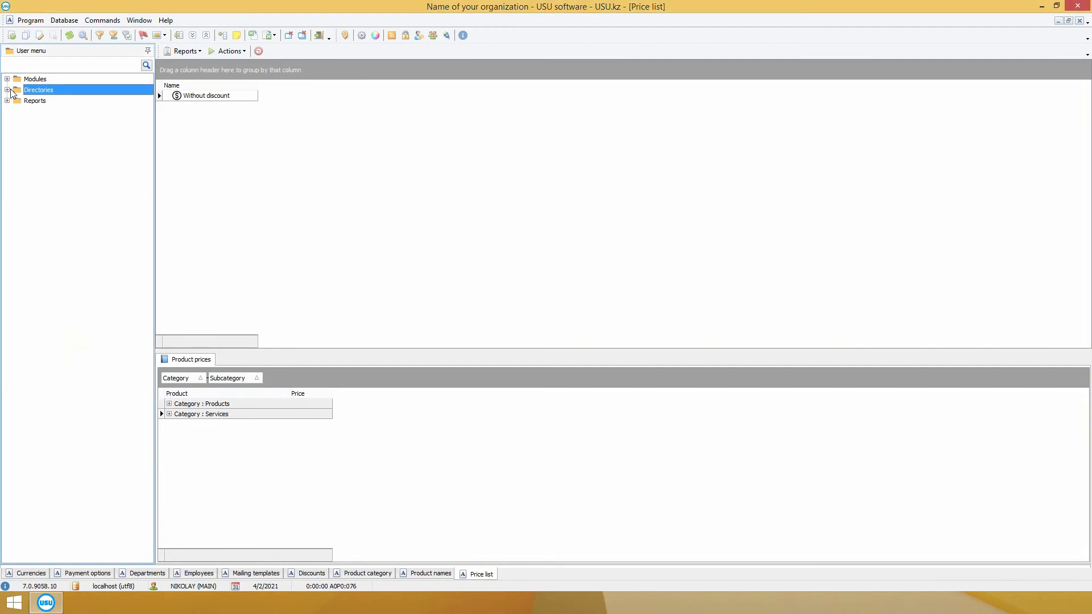
{"action": "left_click", "coordinate": [7, 79]}
{"action": "left_click", "coordinate": [17, 90]}
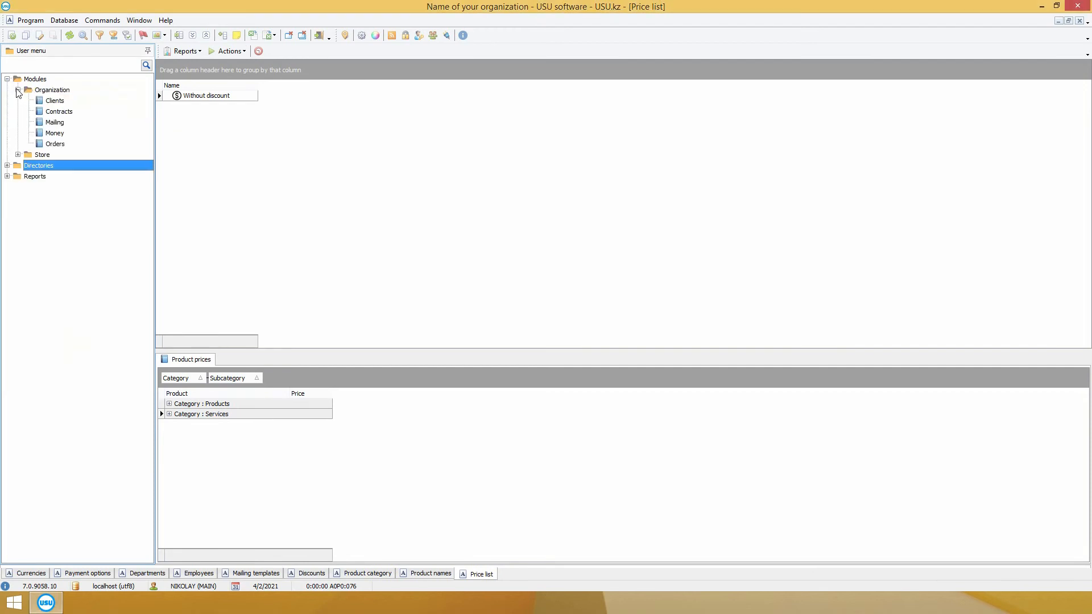
{"action": "left_click", "coordinate": [53, 145]}
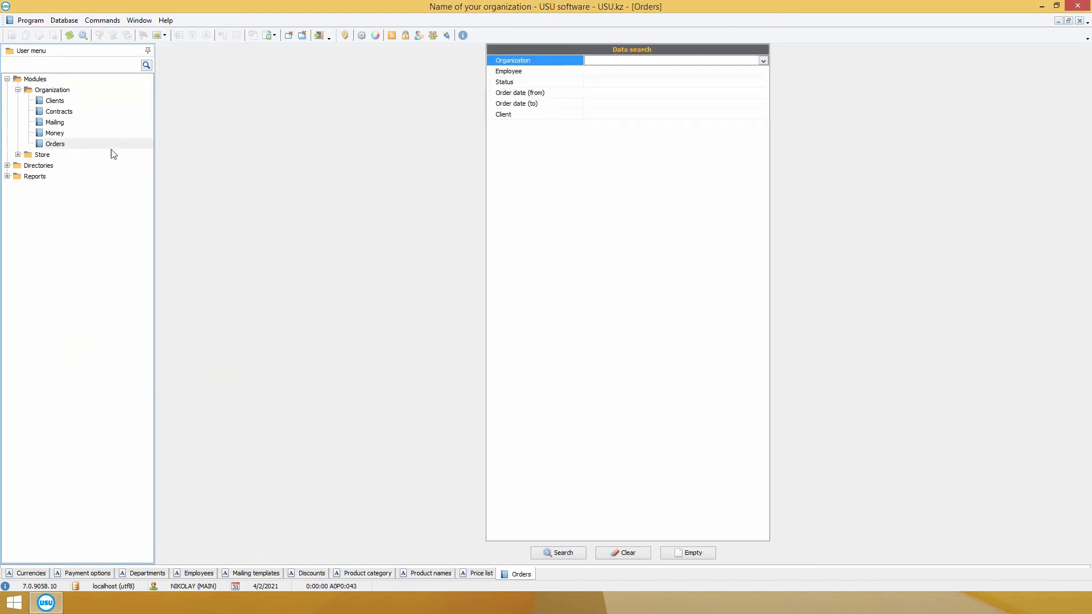
Step: Check the organization, employee and status filters, leaving each empty
{"action": "left_click", "coordinate": [763, 60]}
{"action": "left_click", "coordinate": [763, 60]}
{"action": "left_click", "coordinate": [766, 71]}
{"action": "left_click", "coordinate": [765, 72]}
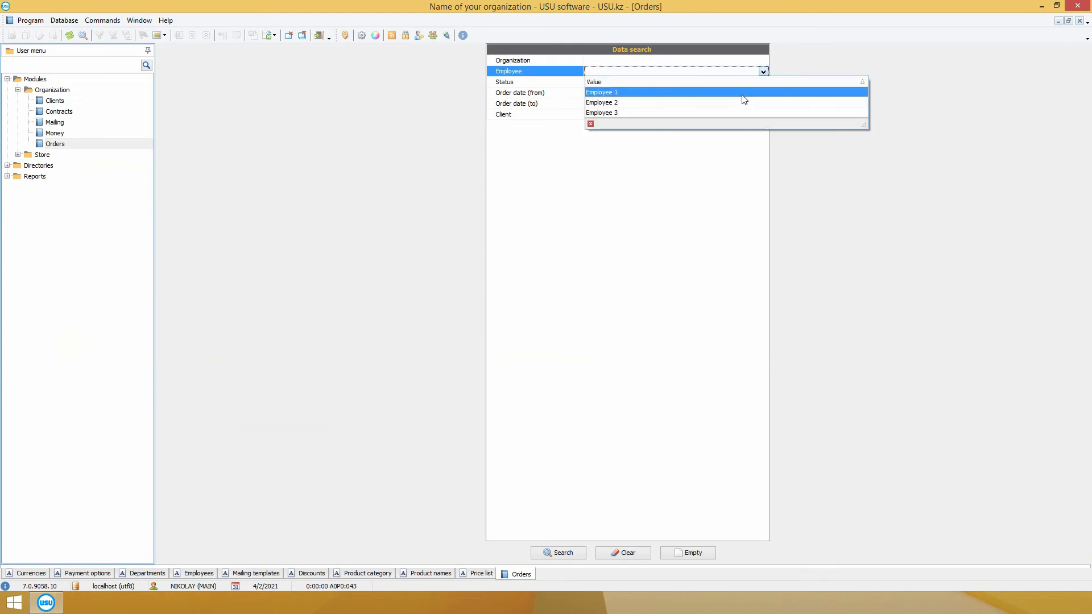
{"action": "left_click", "coordinate": [762, 74]}
{"action": "left_click", "coordinate": [762, 82]}
{"action": "left_click", "coordinate": [763, 82]}
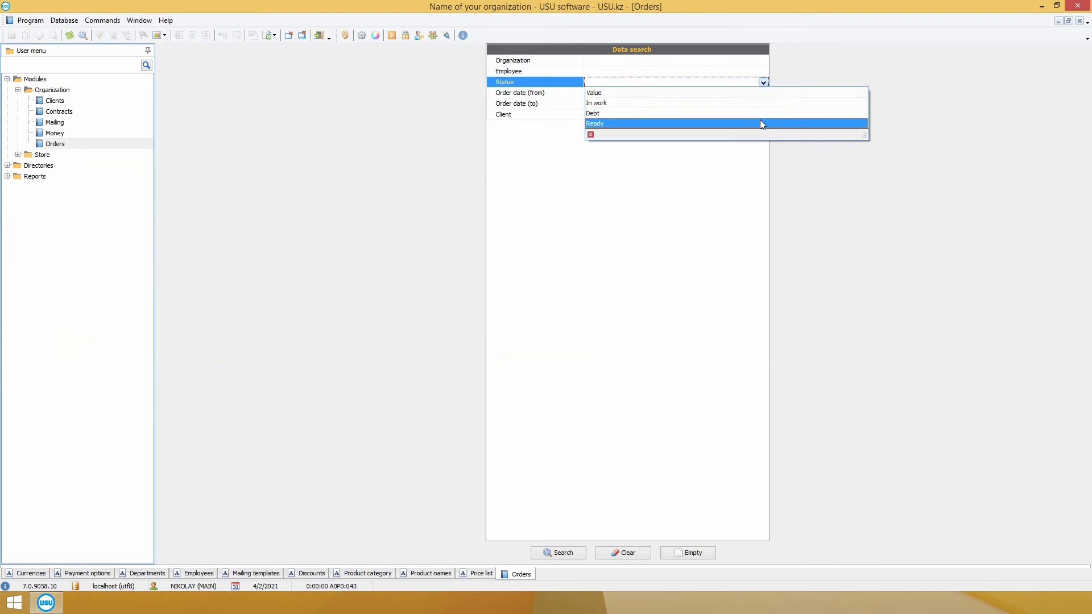
Step: Leave the start date, end date and client criteria blank and run the search
{"action": "left_click", "coordinate": [763, 82]}
{"action": "left_click", "coordinate": [765, 93]}
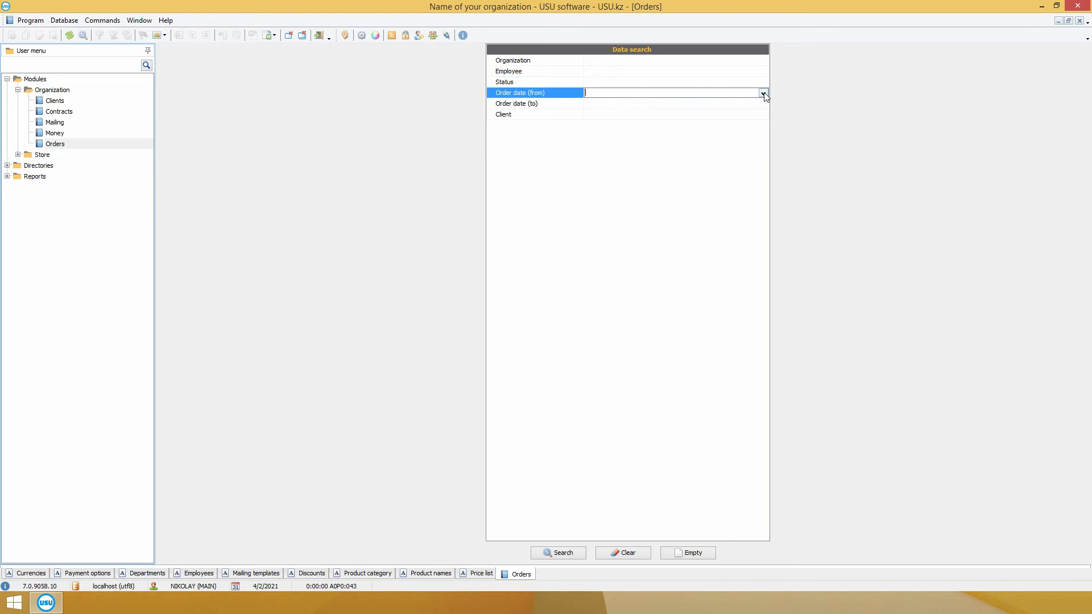
{"action": "left_click", "coordinate": [763, 93]}
{"action": "left_click", "coordinate": [764, 97]}
{"action": "left_click", "coordinate": [764, 104]}
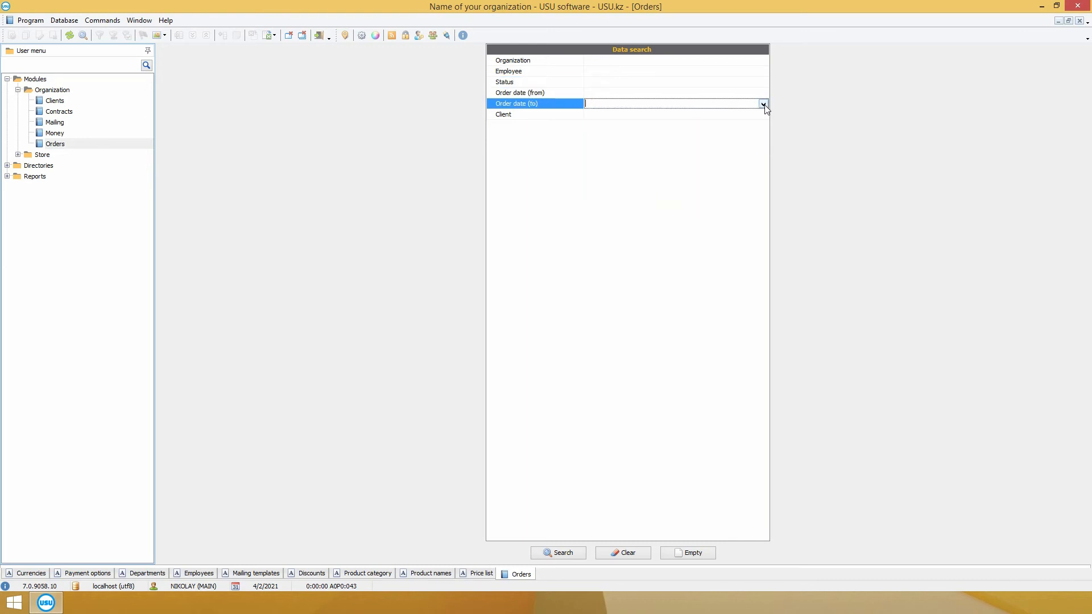
{"action": "left_click", "coordinate": [763, 104]}
{"action": "left_click", "coordinate": [765, 107]}
{"action": "left_click", "coordinate": [765, 114]}
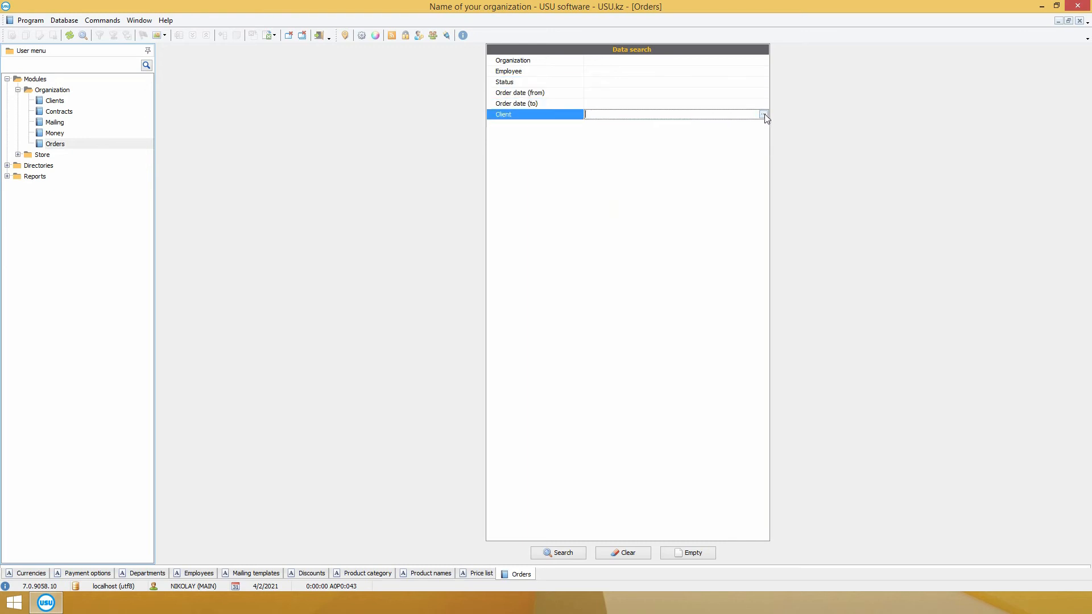
{"action": "left_click", "coordinate": [567, 554]}
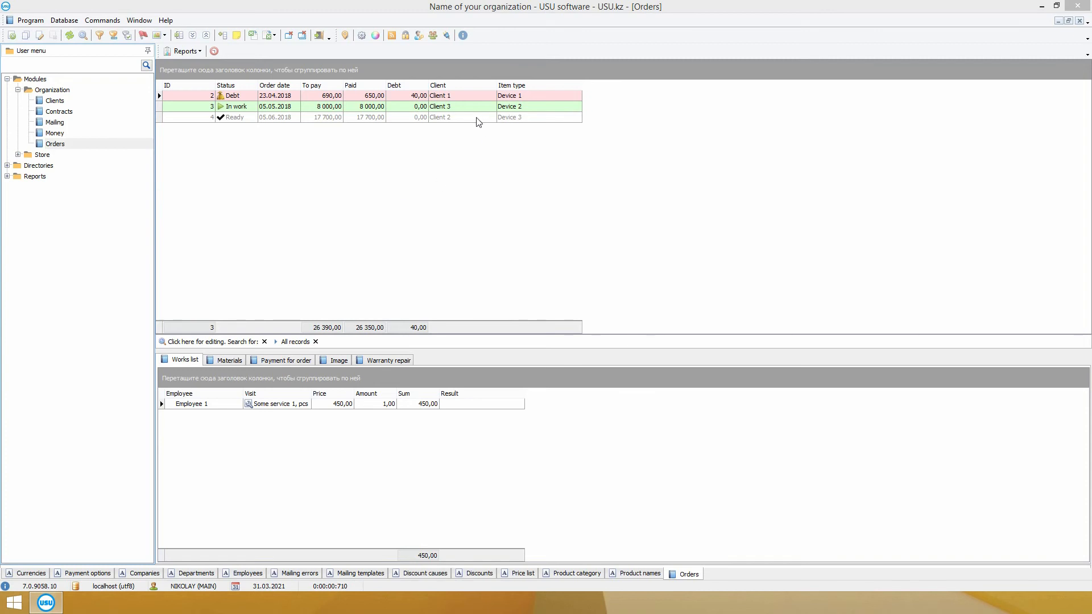
Step: Start a new repair order, keeping Legal name as its organization
{"action": "right_click", "coordinate": [454, 142]}
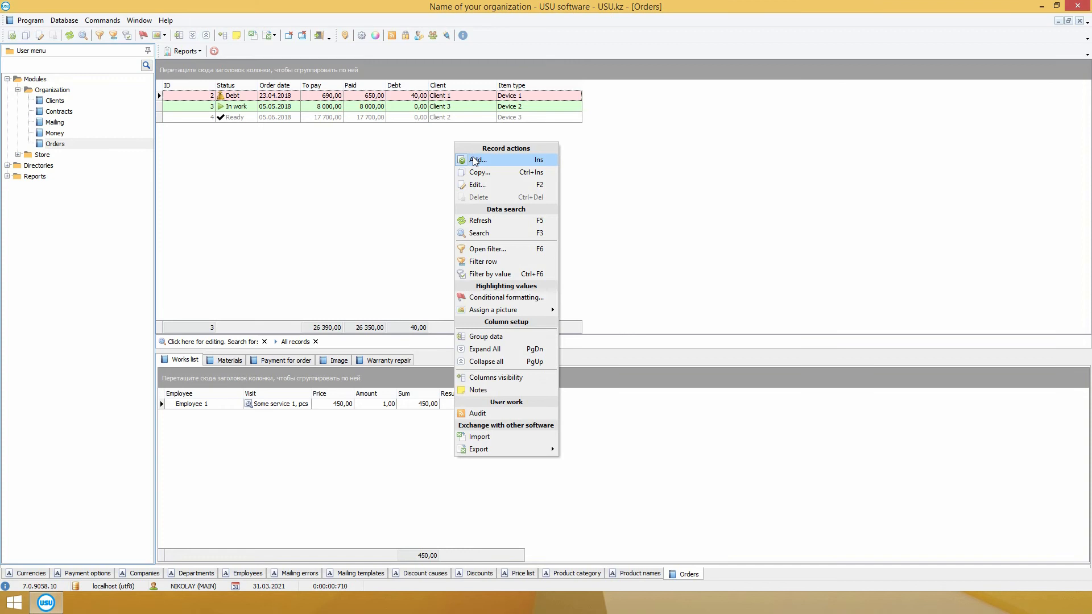
{"action": "left_click", "coordinate": [475, 161]}
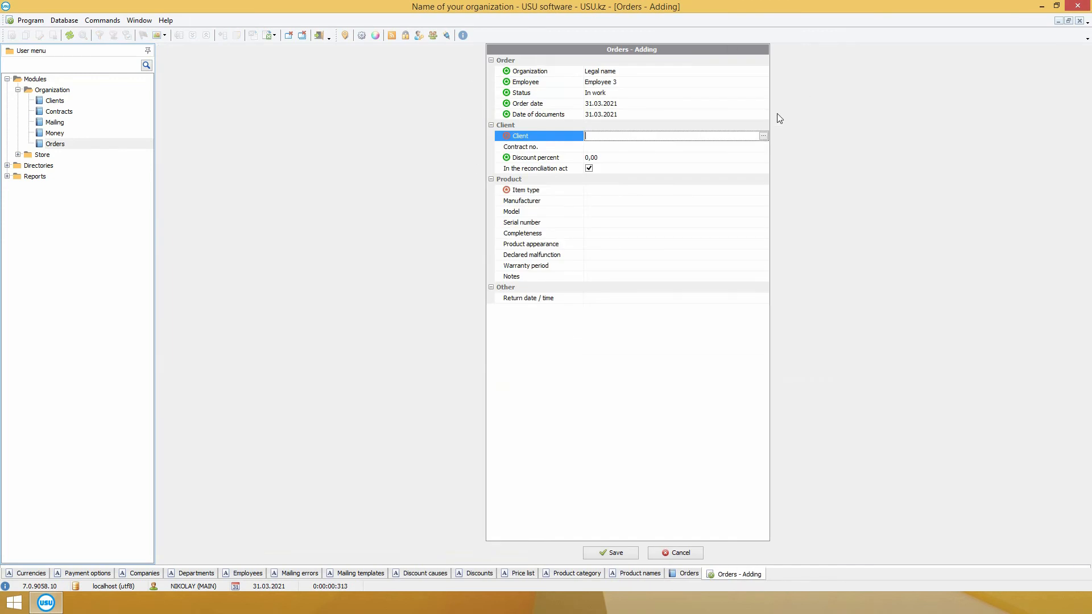
{"action": "left_click", "coordinate": [764, 73]}
{"action": "left_click", "coordinate": [763, 72]}
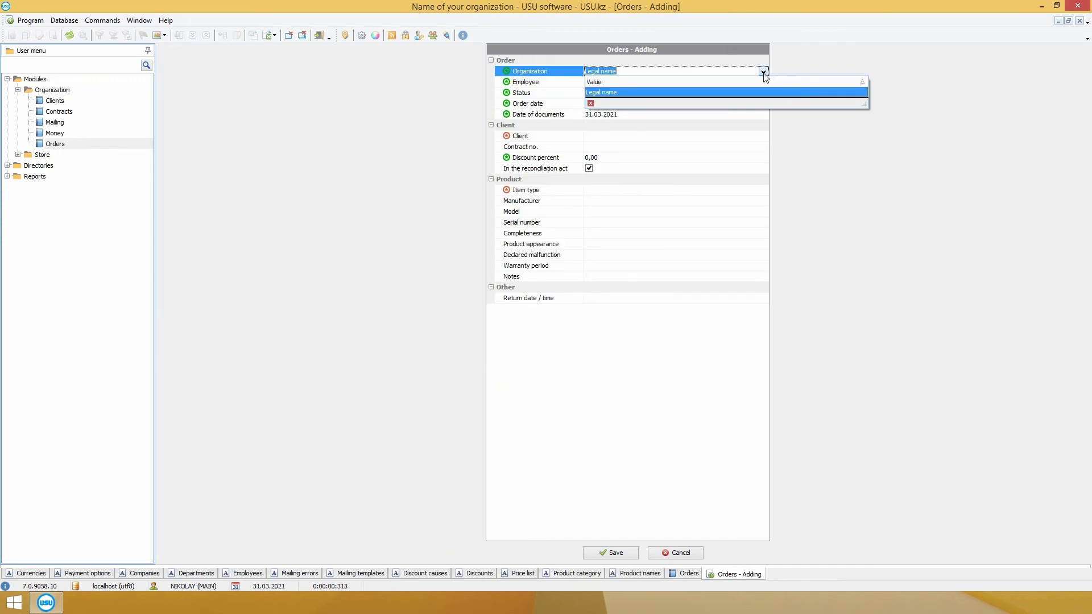
{"action": "left_click", "coordinate": [763, 73]}
Step: Keep Employee 3 and status In work, then bring up the clients list
{"action": "left_click", "coordinate": [764, 83]}
{"action": "left_click", "coordinate": [763, 83]}
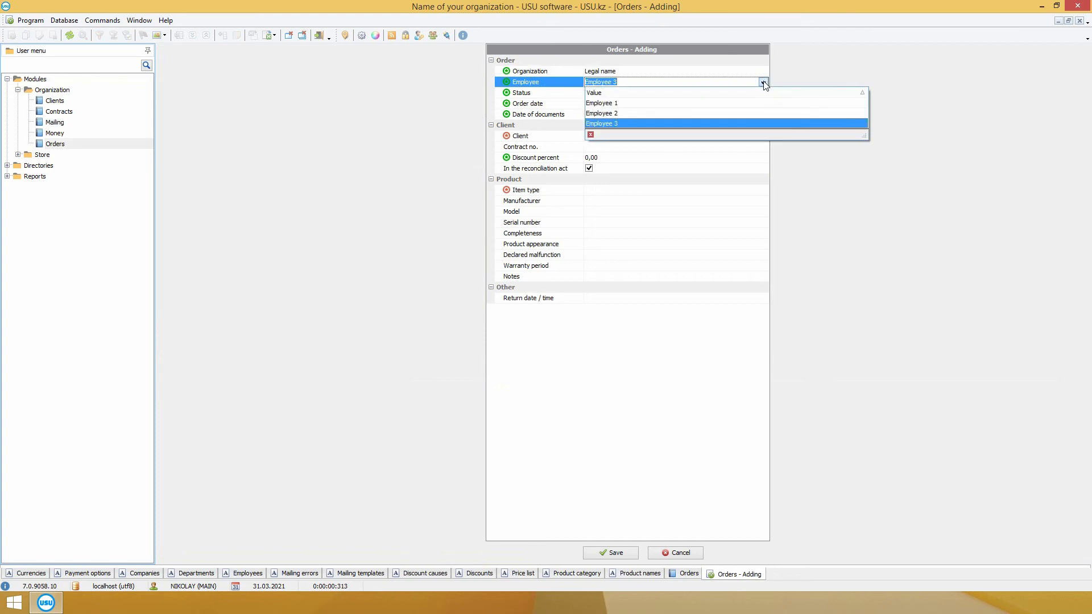
{"action": "left_click", "coordinate": [764, 84]}
{"action": "left_click", "coordinate": [765, 94]}
{"action": "left_click", "coordinate": [765, 94]}
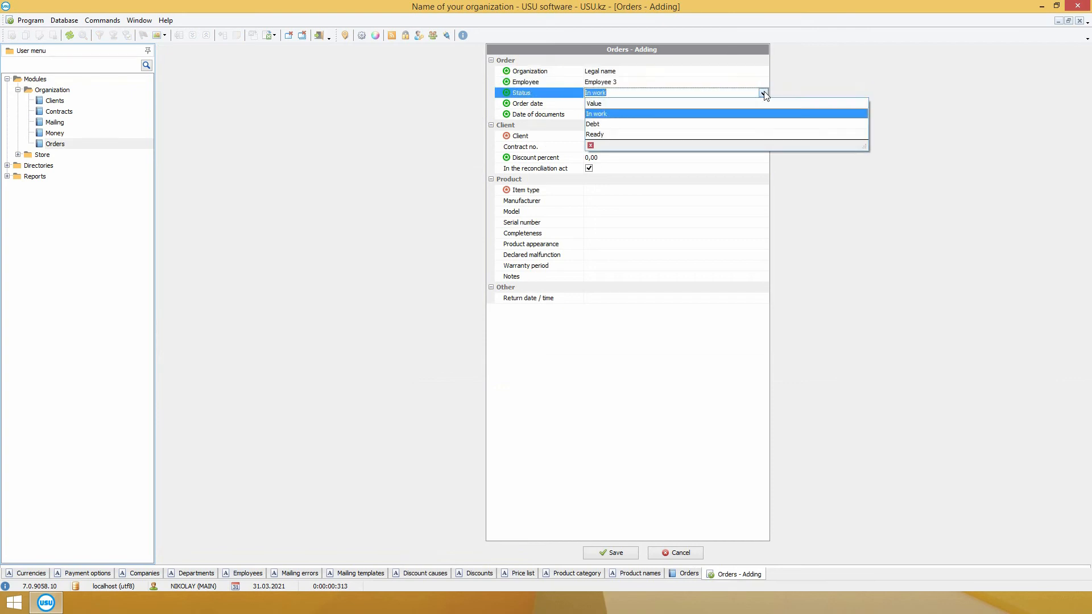
{"action": "left_click", "coordinate": [765, 94]}
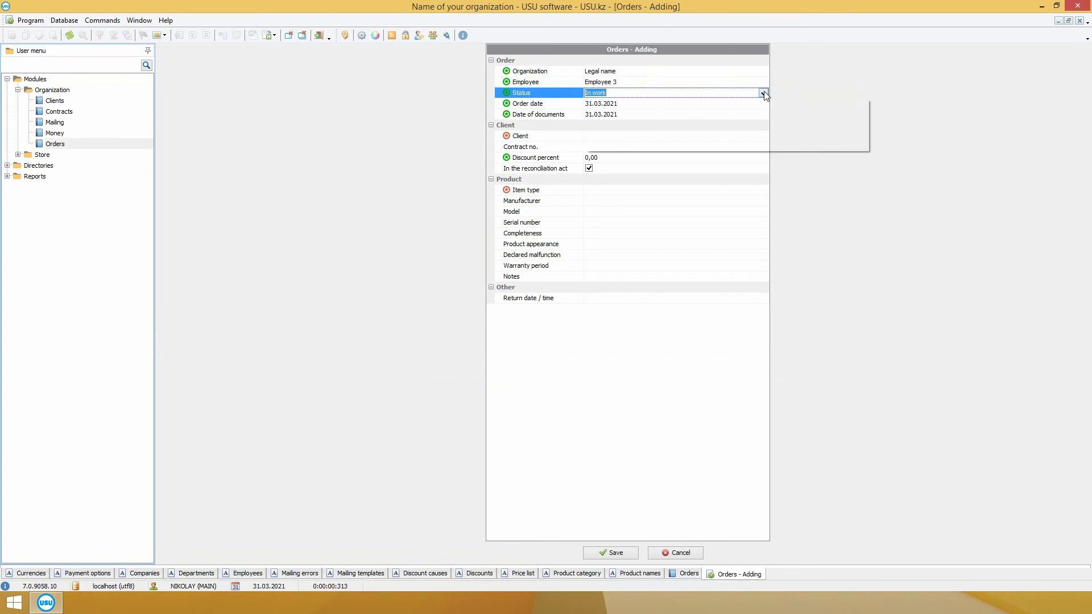
{"action": "left_click", "coordinate": [713, 137]}
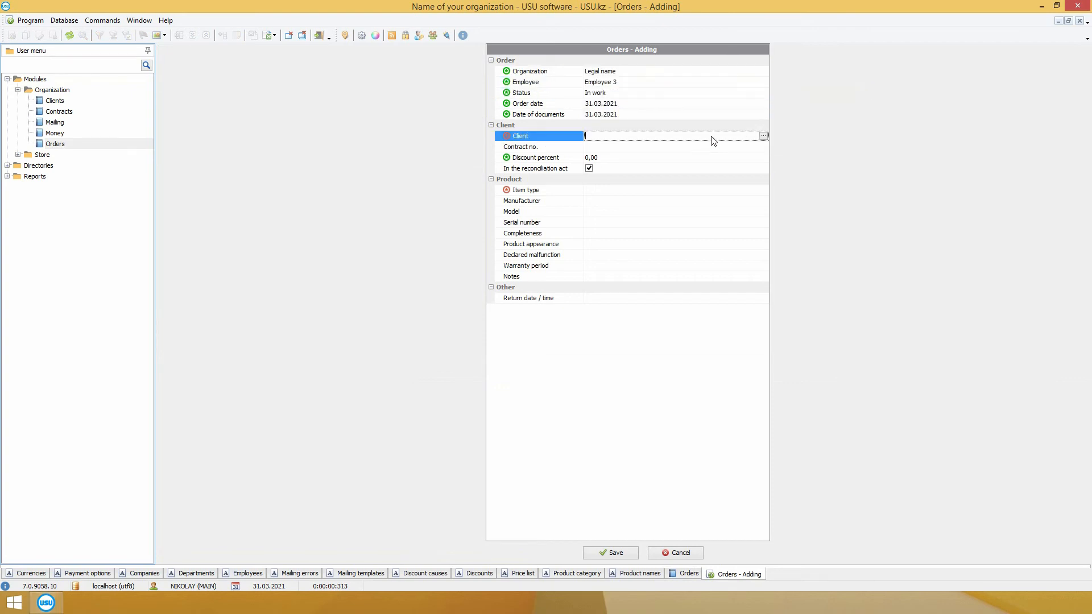
{"action": "left_click", "coordinate": [764, 136]}
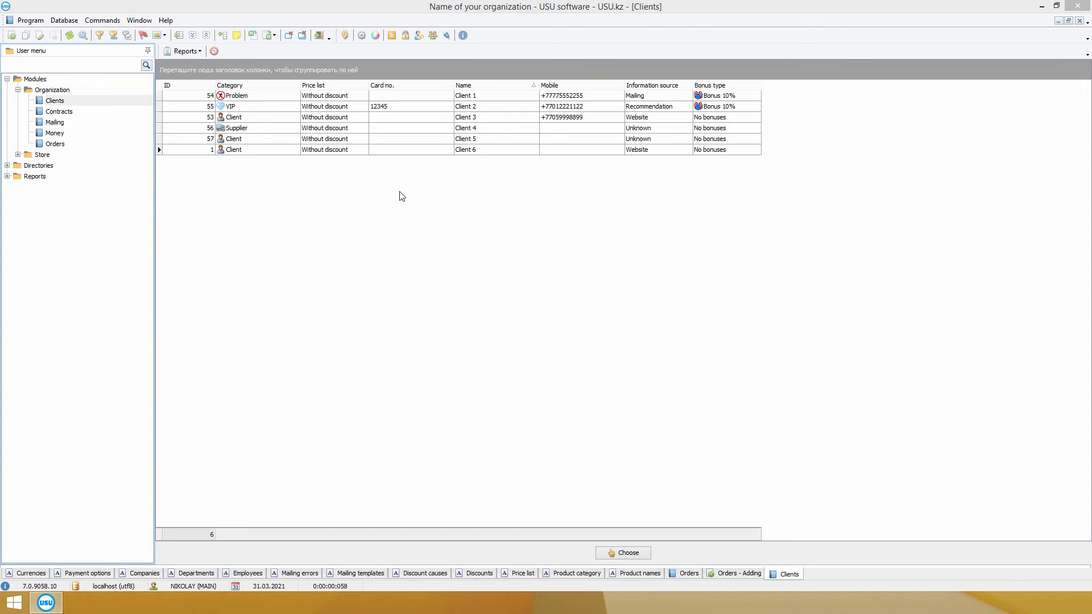
{"action": "right_click", "coordinate": [420, 181]}
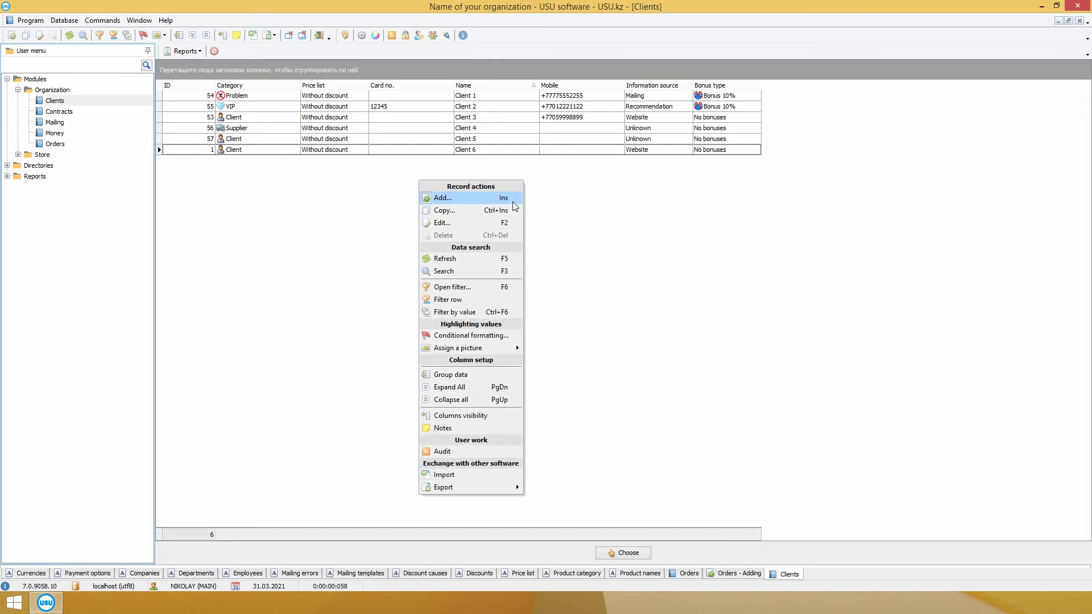
{"action": "left_click", "coordinate": [548, 208]}
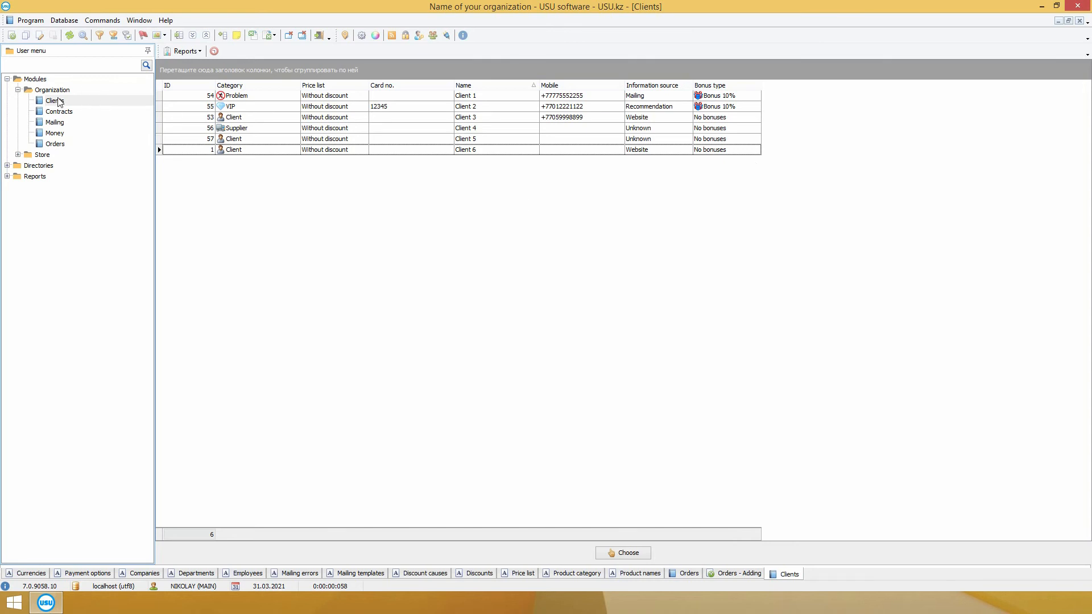
{"action": "left_click", "coordinate": [62, 102]}
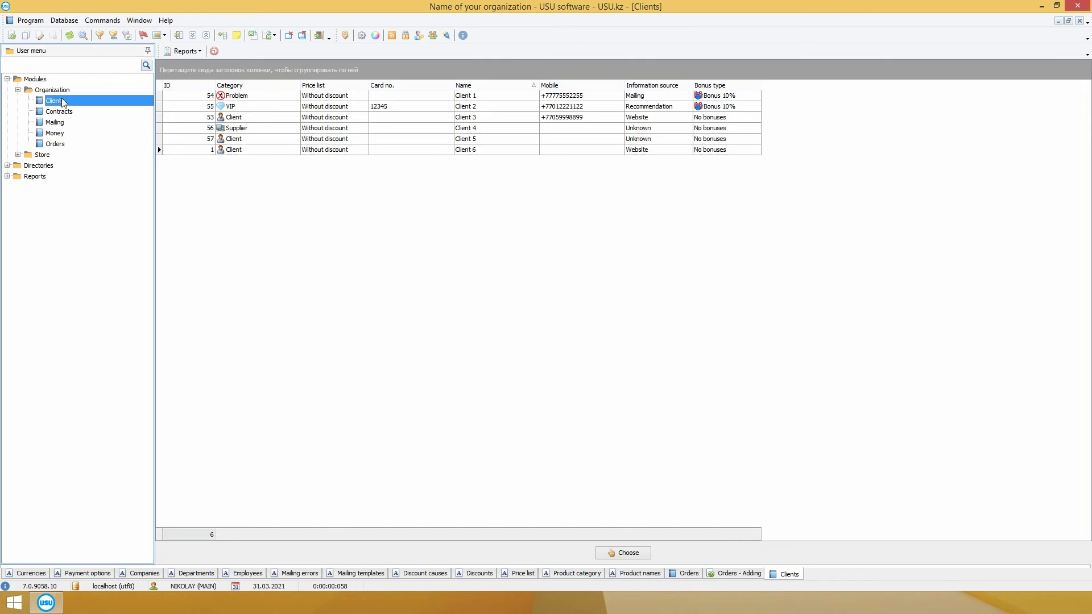
{"action": "left_click", "coordinate": [343, 189]}
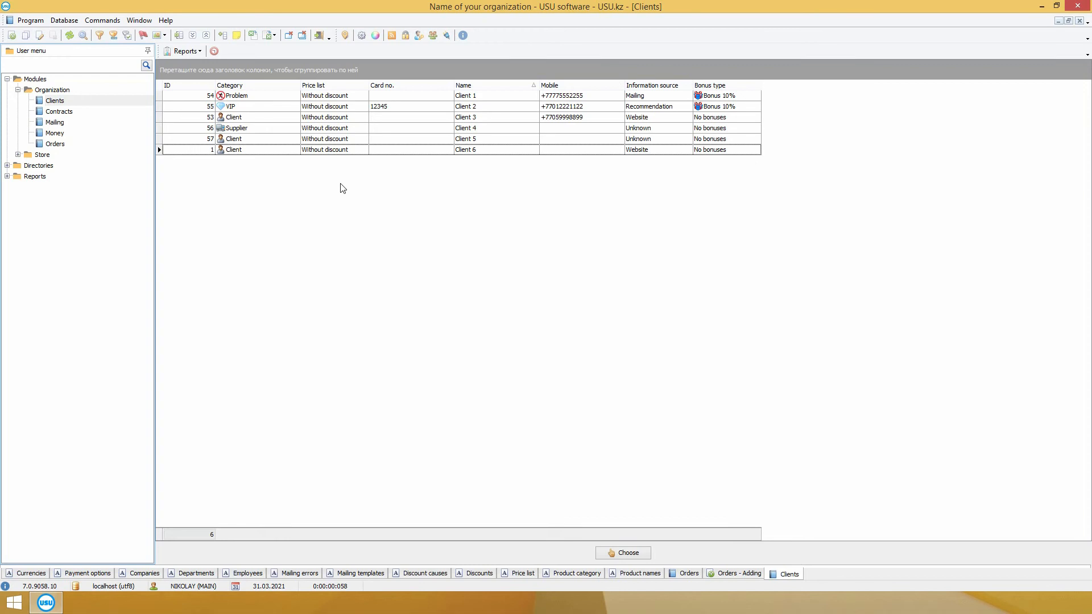
{"action": "left_click", "coordinate": [246, 101]}
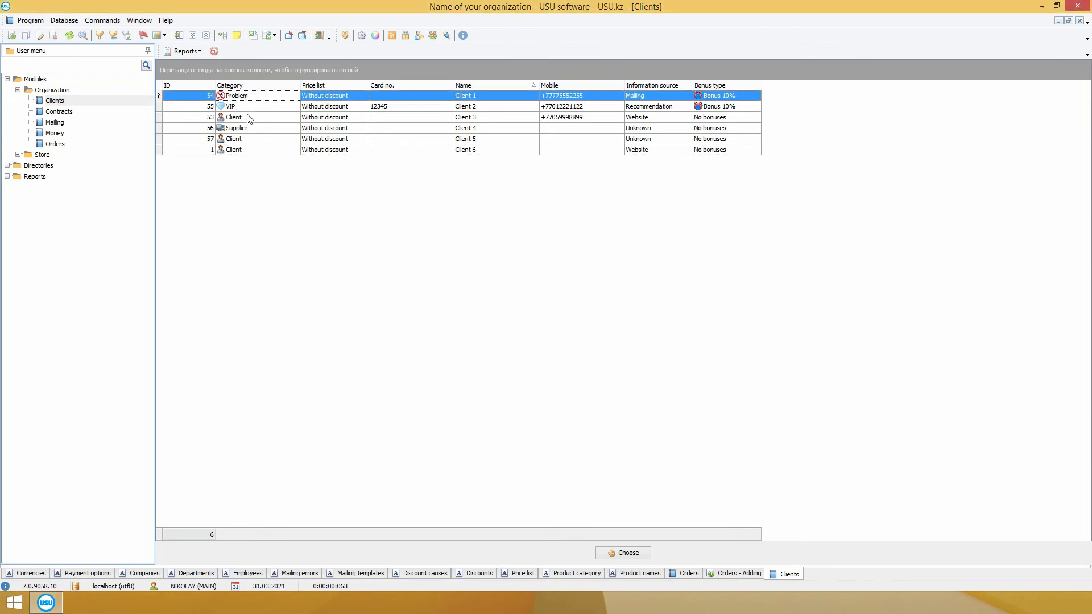
{"action": "left_click", "coordinate": [248, 118]}
{"action": "left_click", "coordinate": [250, 109]}
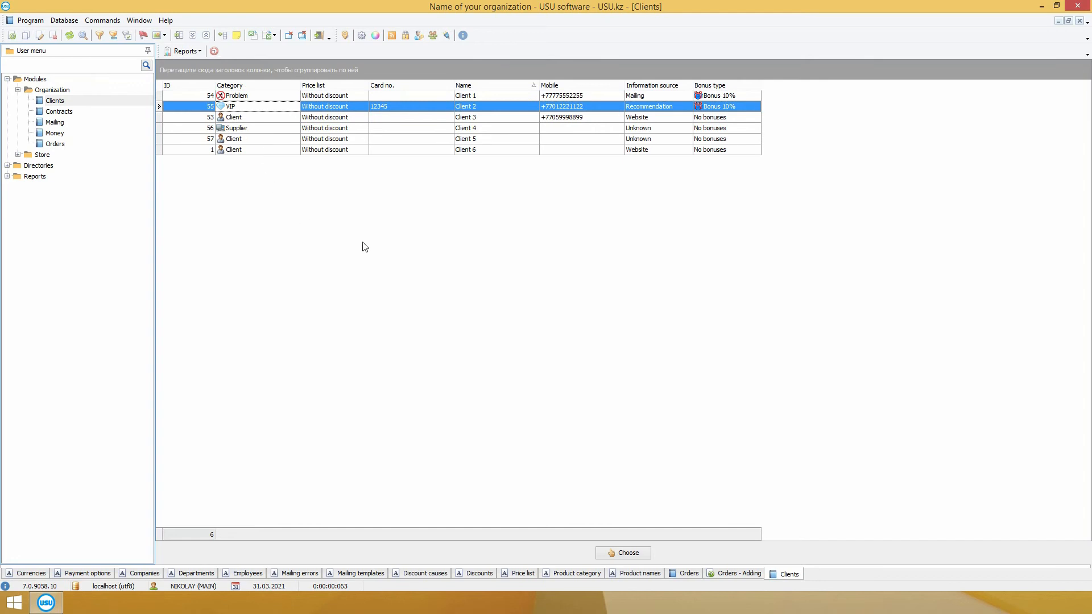
{"action": "left_click", "coordinate": [335, 100]}
{"action": "left_click", "coordinate": [337, 108]}
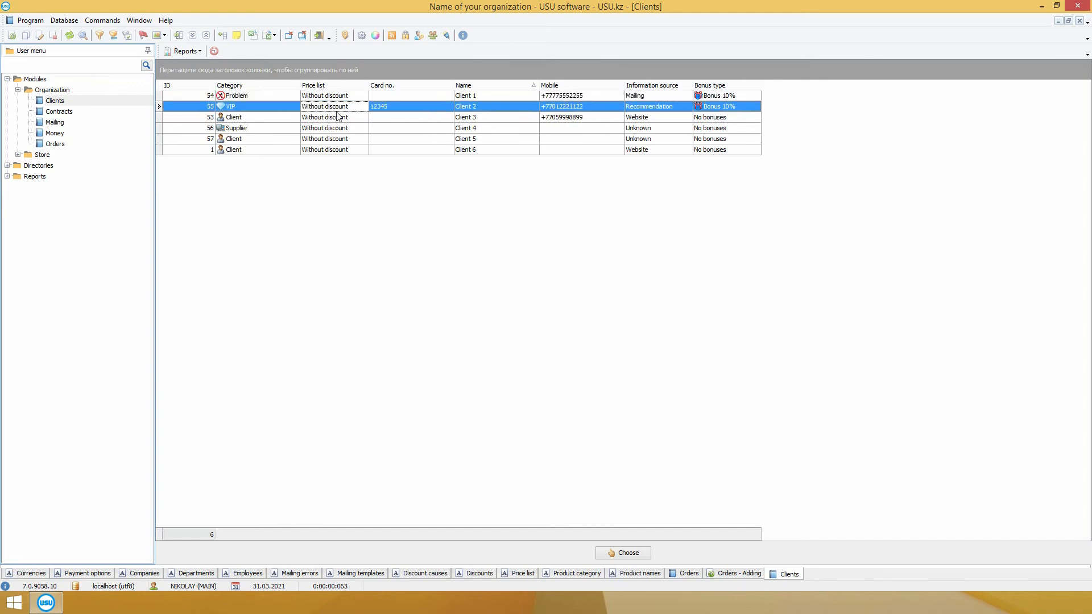
{"action": "left_click", "coordinate": [338, 118]}
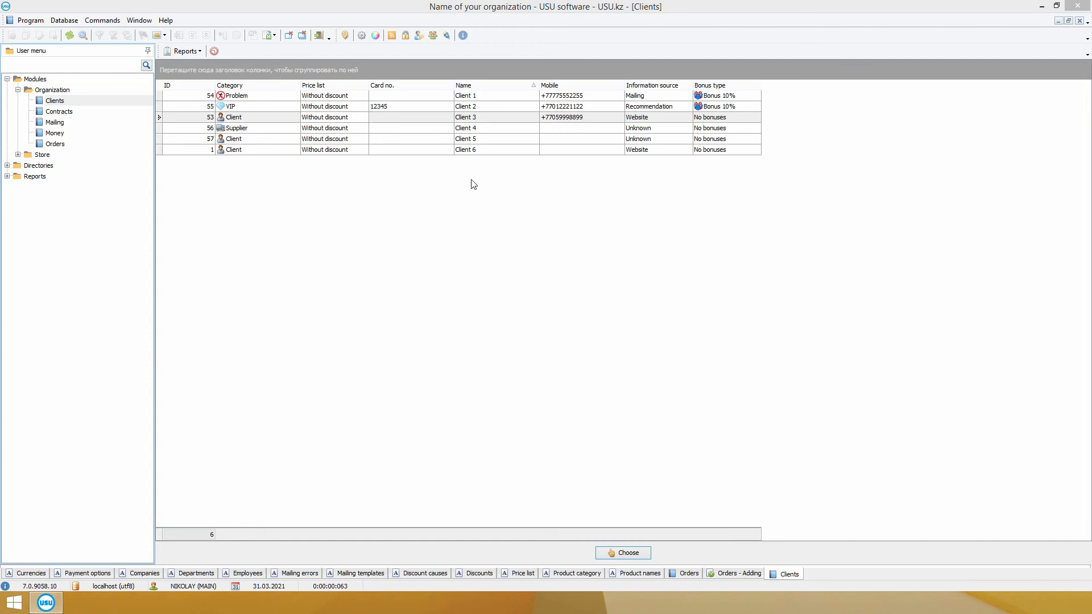
{"action": "left_click", "coordinate": [649, 98]}
{"action": "left_click", "coordinate": [651, 108]}
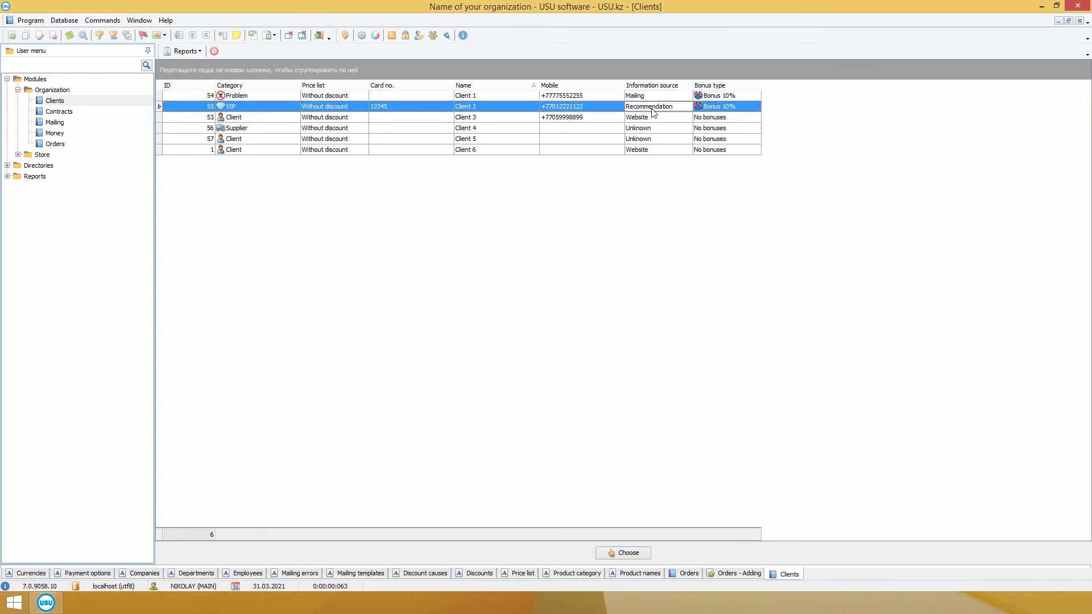
{"action": "left_click", "coordinate": [655, 118]}
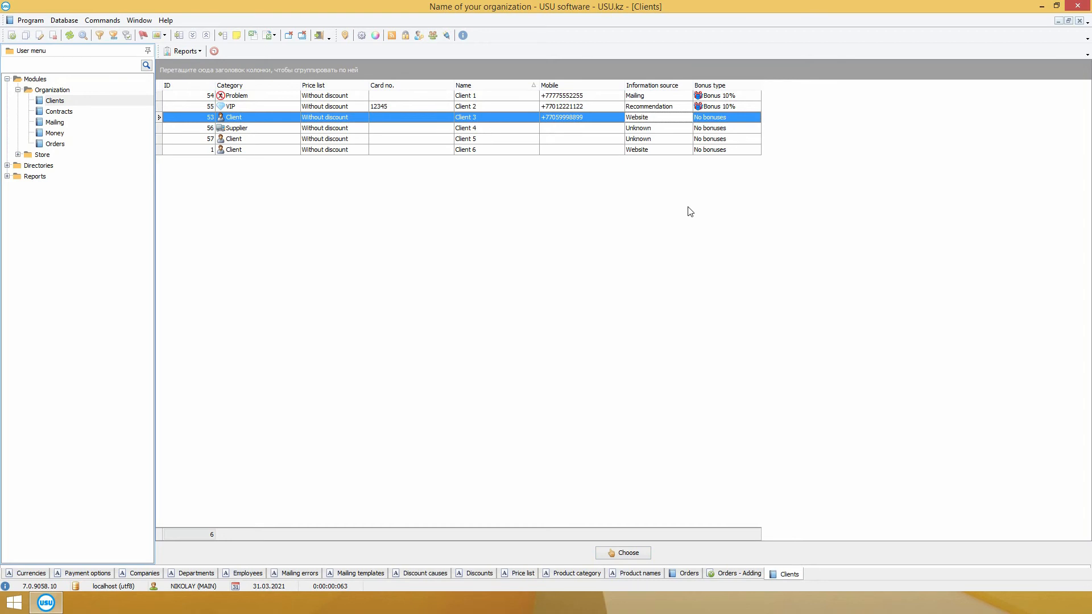
{"action": "left_click", "coordinate": [731, 96]}
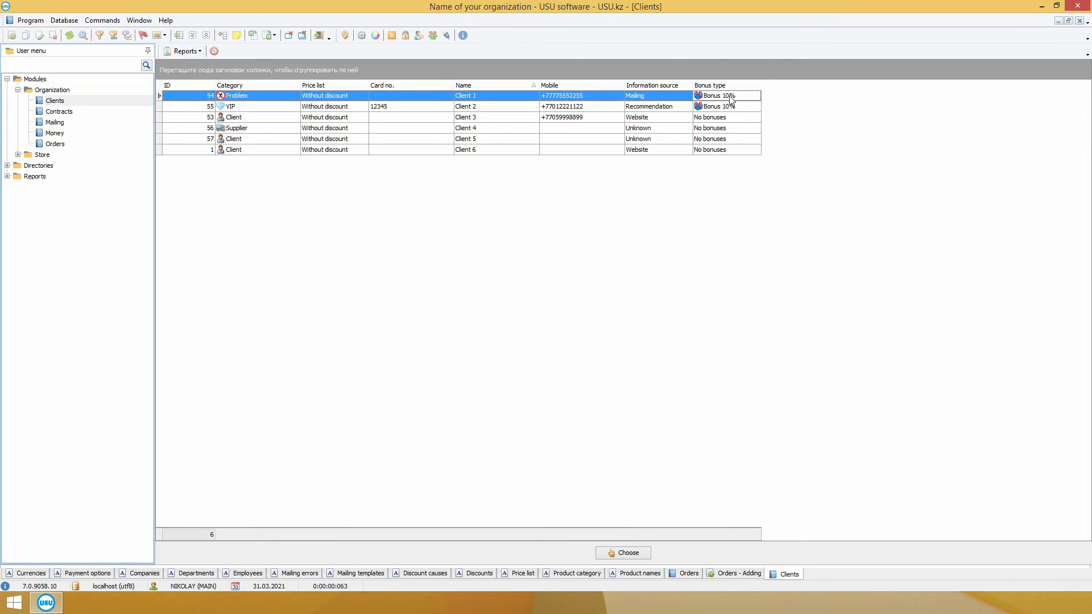
{"action": "left_click", "coordinate": [731, 107]}
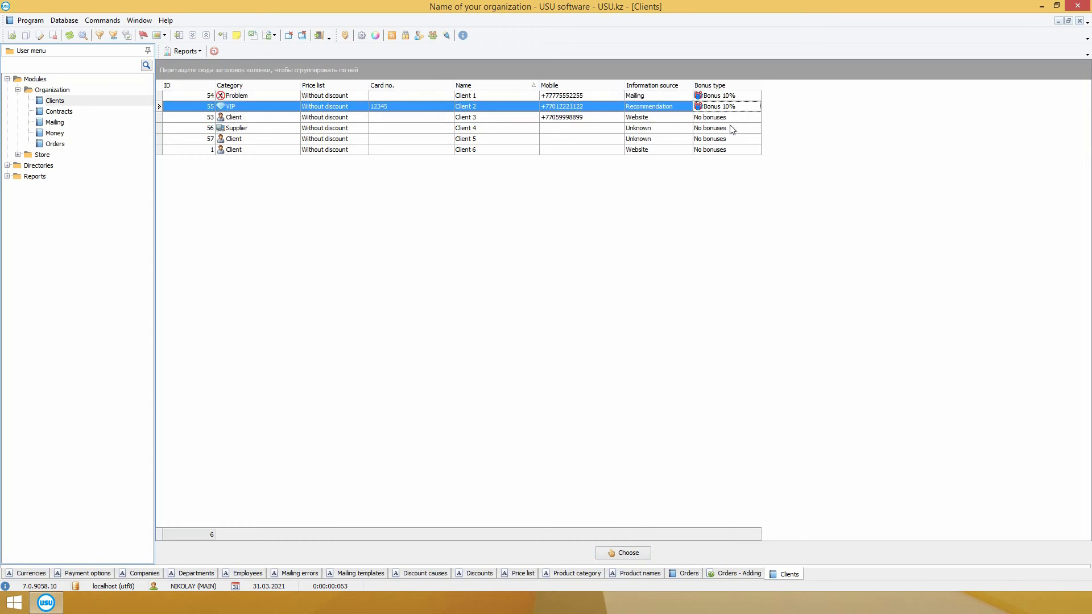
{"action": "left_click", "coordinate": [731, 118]}
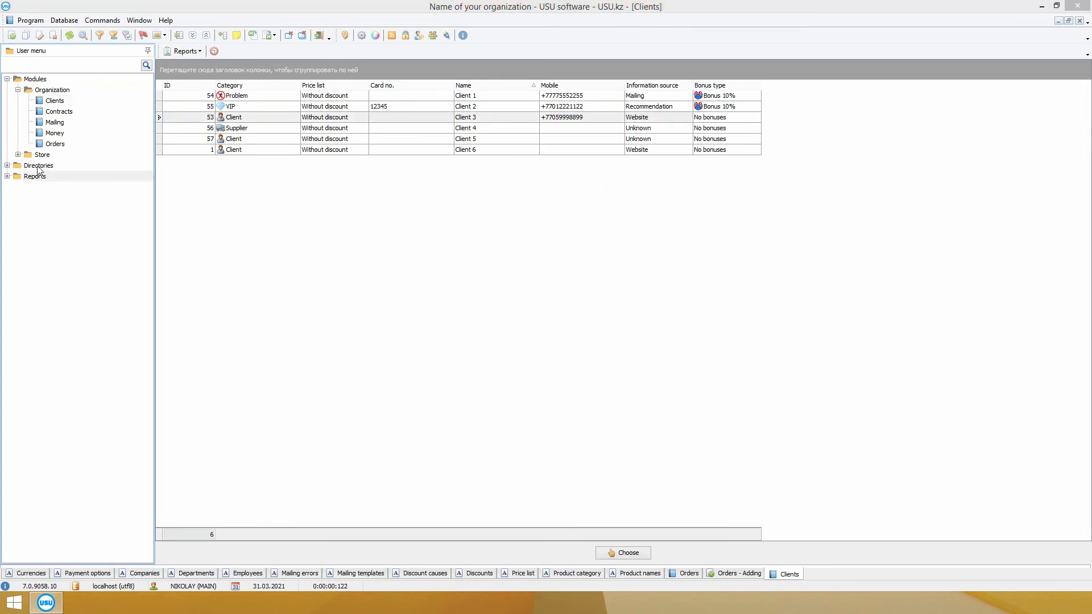
Step: Generate the Mailing report, cancel its mailing dialog without sending, and close the report
{"action": "left_click", "coordinate": [8, 177]}
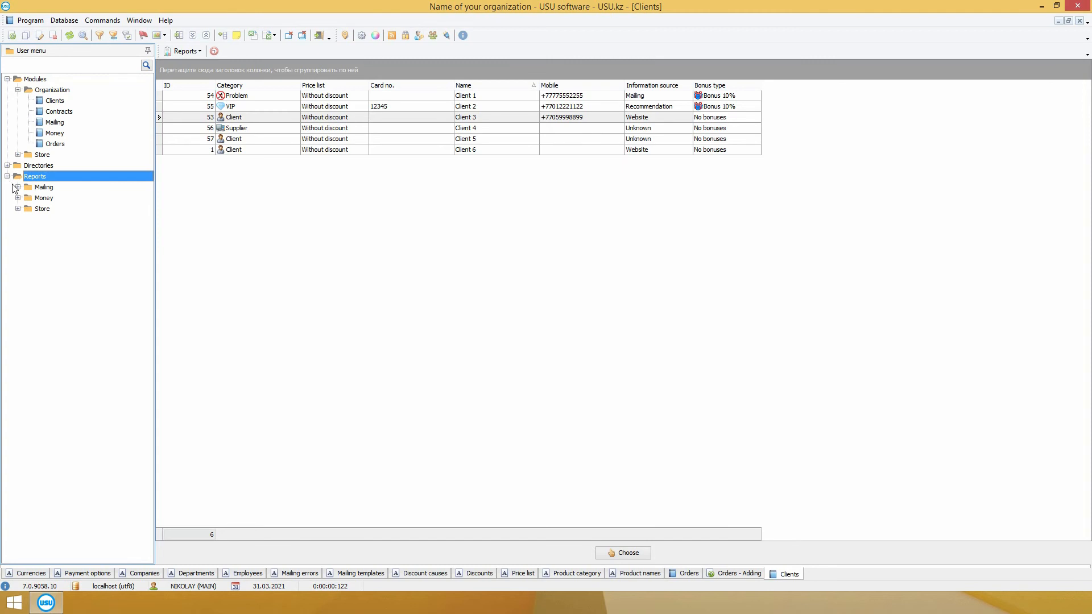
{"action": "double_click", "coordinate": [54, 198]}
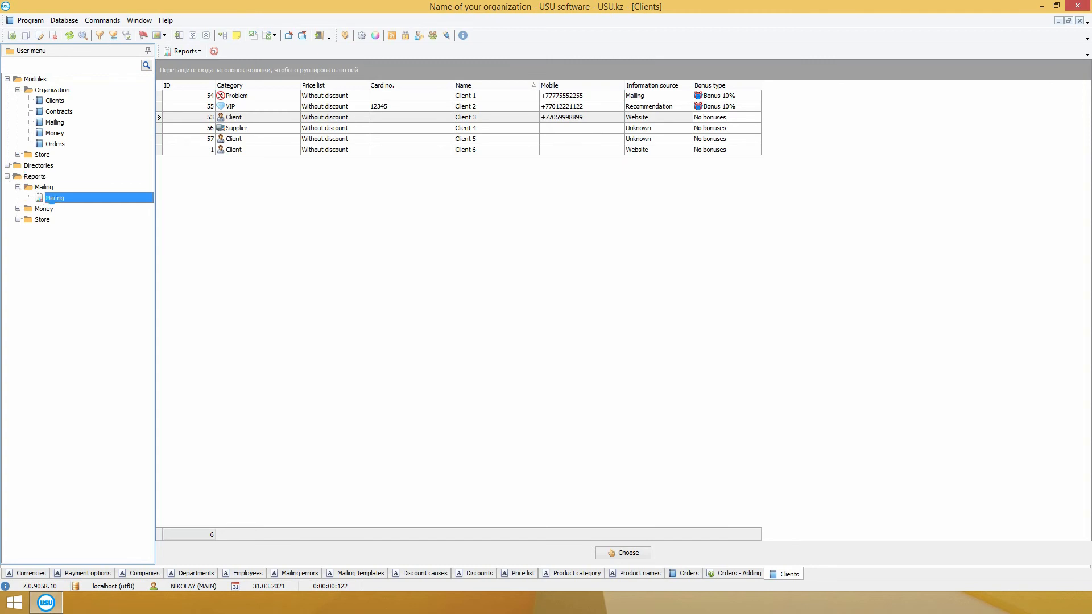
{"action": "left_click", "coordinate": [552, 551]}
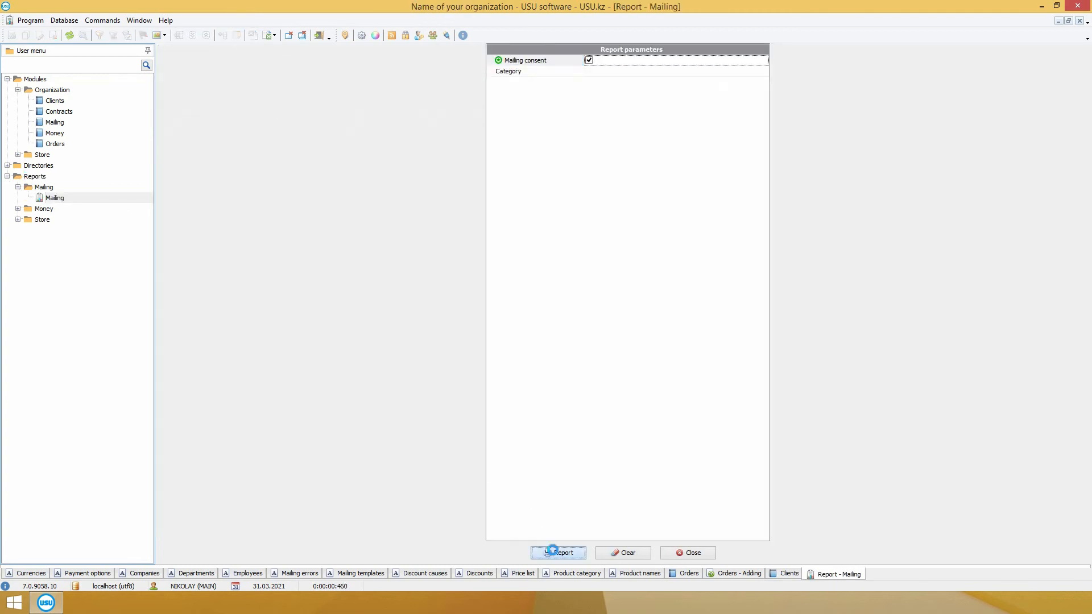
{"action": "left_click", "coordinate": [435, 51]}
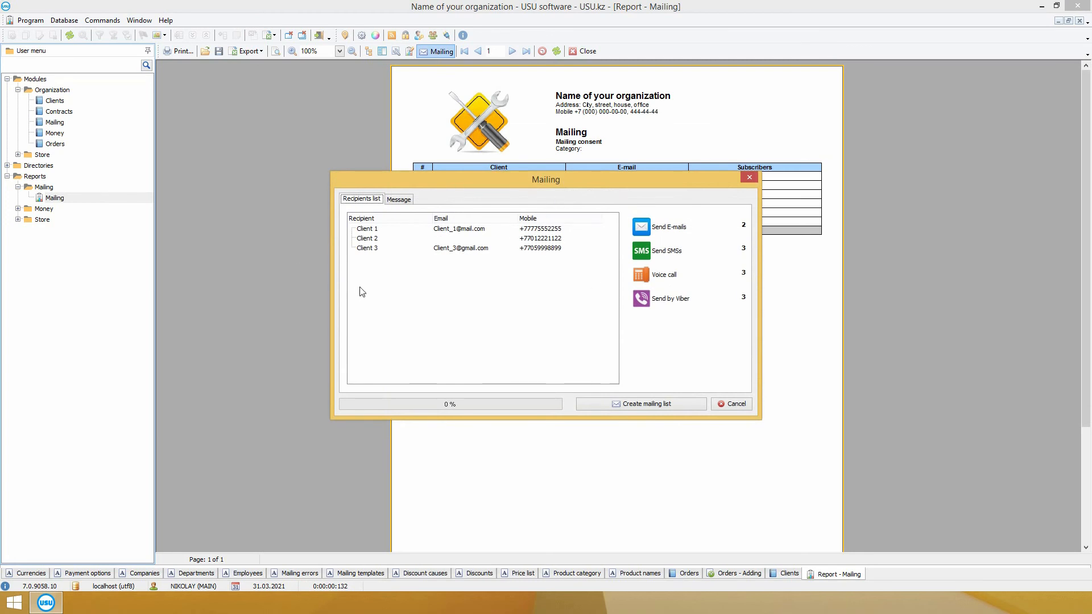
{"action": "left_click", "coordinate": [731, 404]}
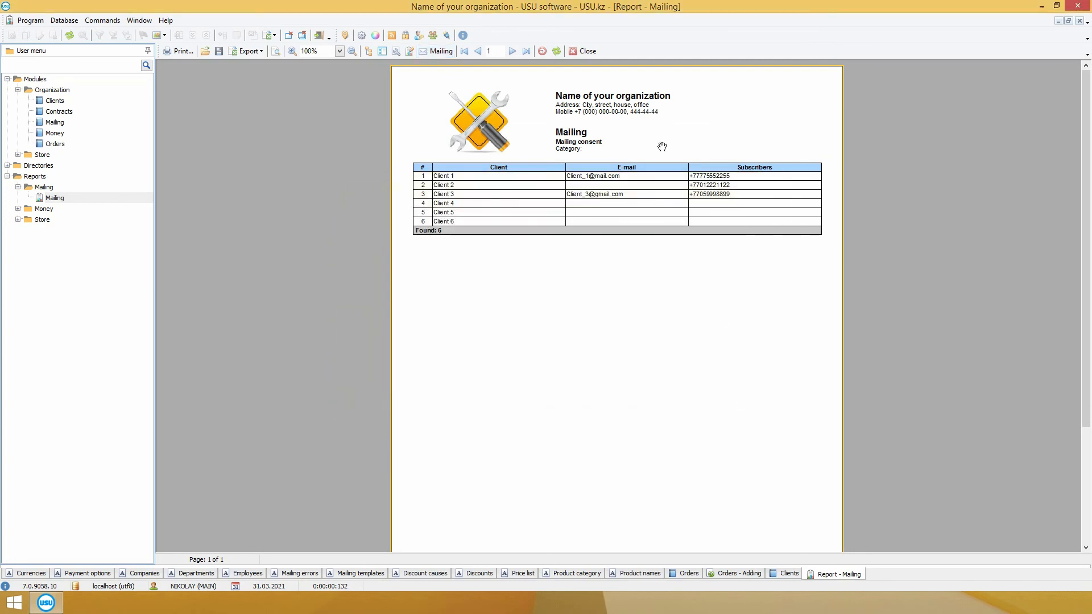
{"action": "left_click", "coordinate": [584, 51]}
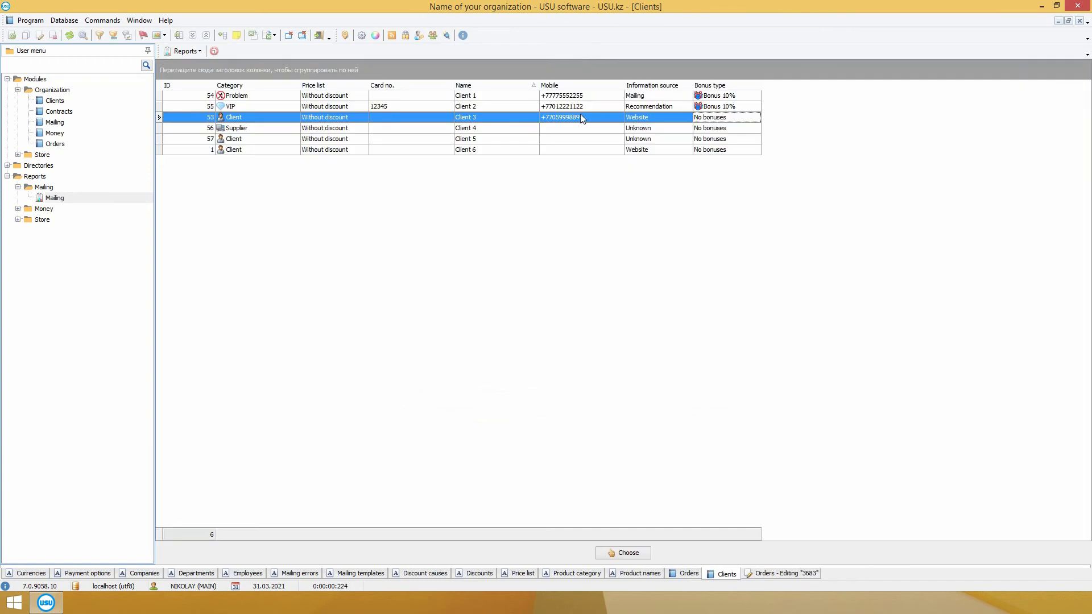
Step: Choose Client 3 and set item type Device 2 with manufacturer Manufacturer
{"action": "double_click", "coordinate": [630, 118]}
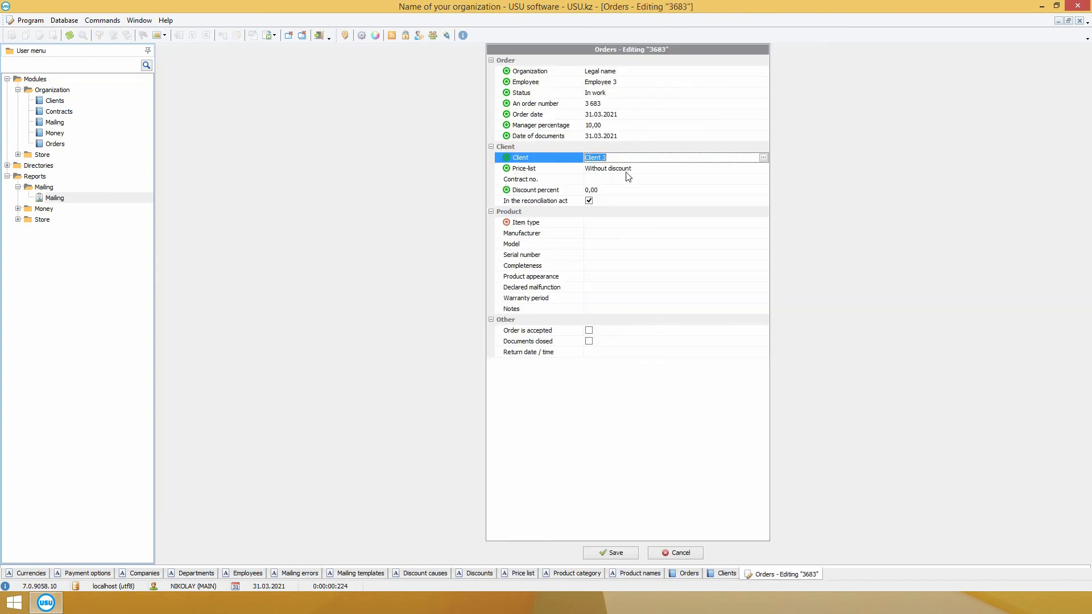
{"action": "left_click", "coordinate": [750, 225]}
{"action": "left_click", "coordinate": [762, 224]}
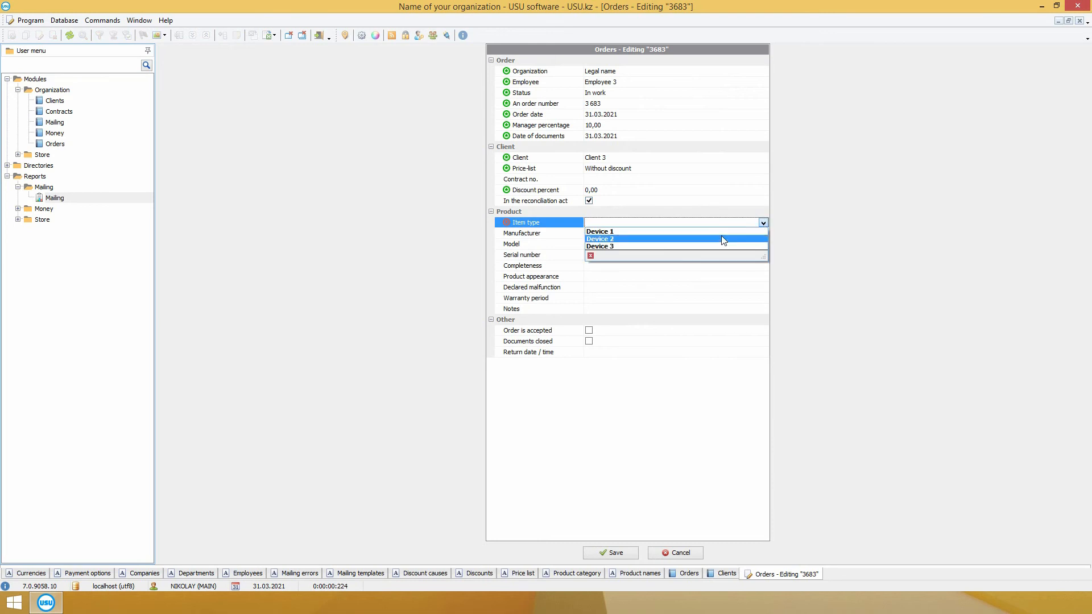
{"action": "left_click", "coordinate": [721, 237]}
{"action": "left_click", "coordinate": [761, 233]}
{"action": "left_click", "coordinate": [763, 233]}
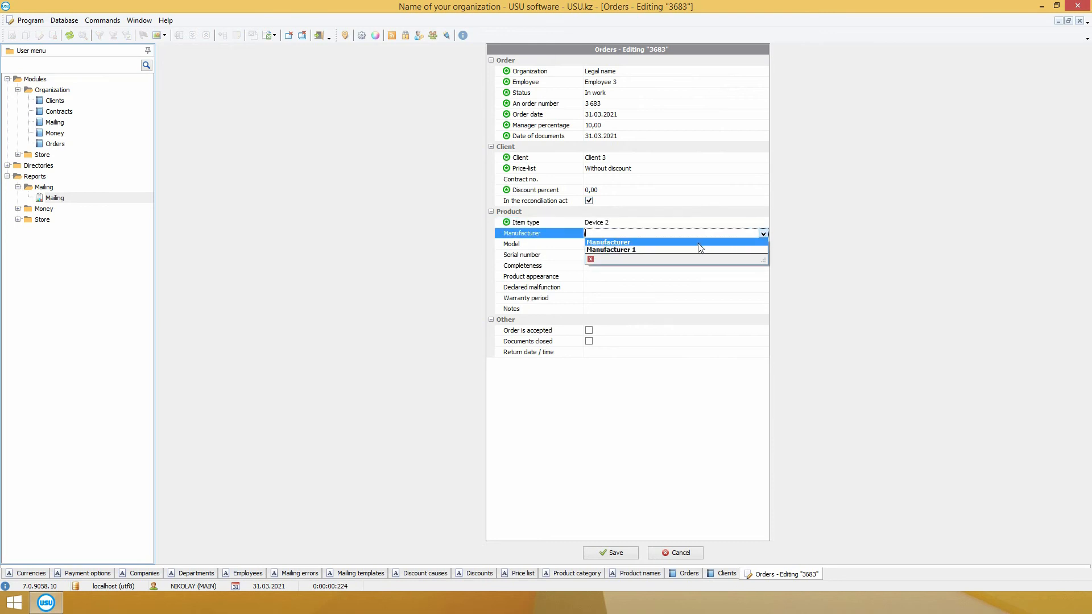
{"action": "left_click", "coordinate": [703, 242]}
Step: Leave serial number, completeness, appearance, malfunction and warranty unchanged and save the order
{"action": "left_click", "coordinate": [758, 253]}
{"action": "left_click", "coordinate": [675, 265]}
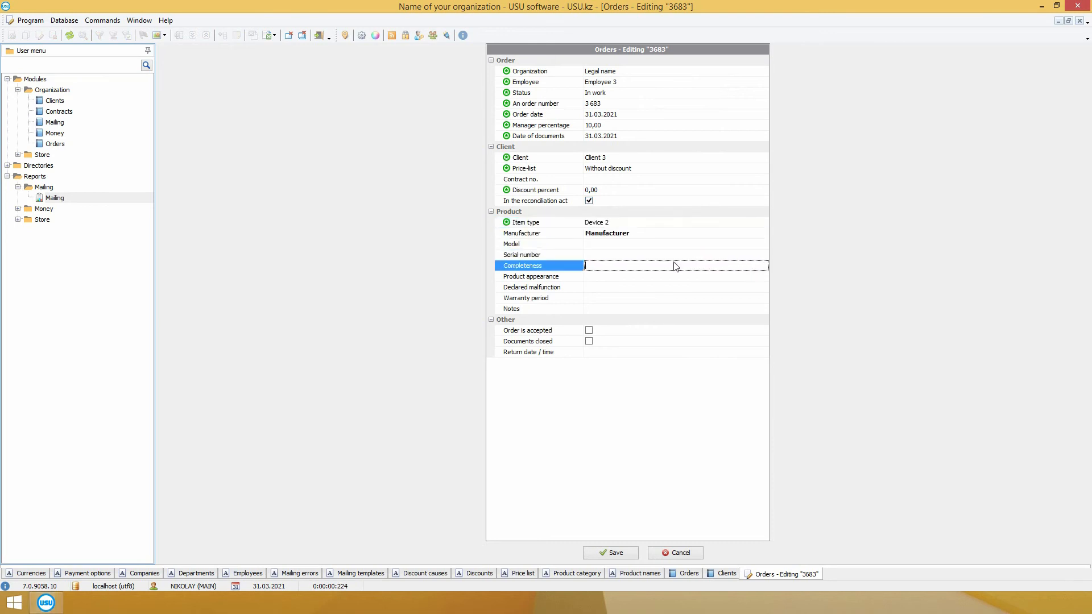
{"action": "left_click", "coordinate": [602, 276]}
{"action": "left_click", "coordinate": [596, 287]}
{"action": "left_click", "coordinate": [600, 298]}
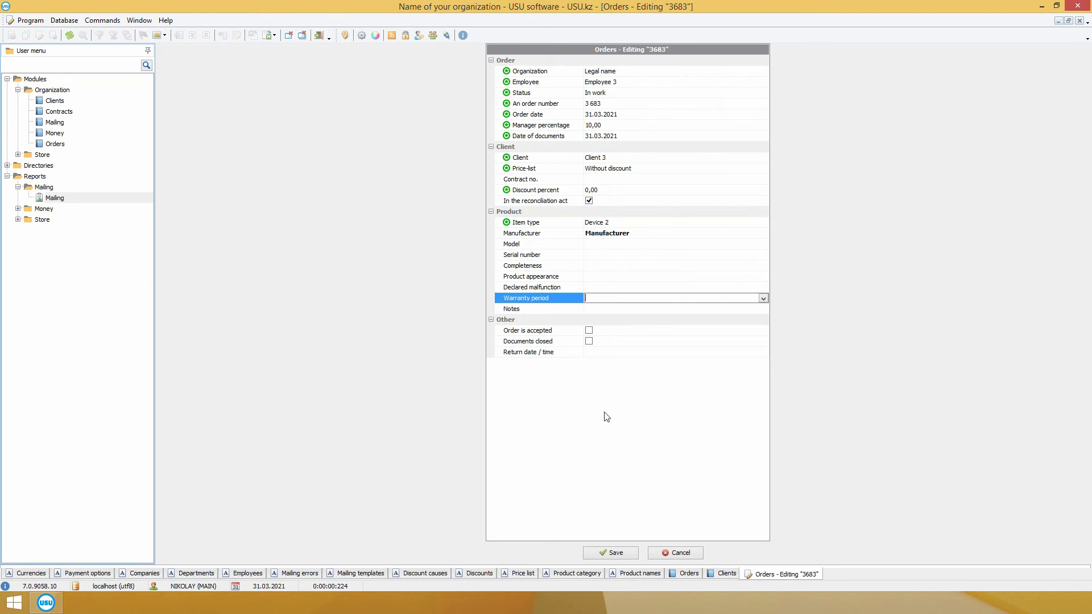
{"action": "left_click", "coordinate": [616, 553]}
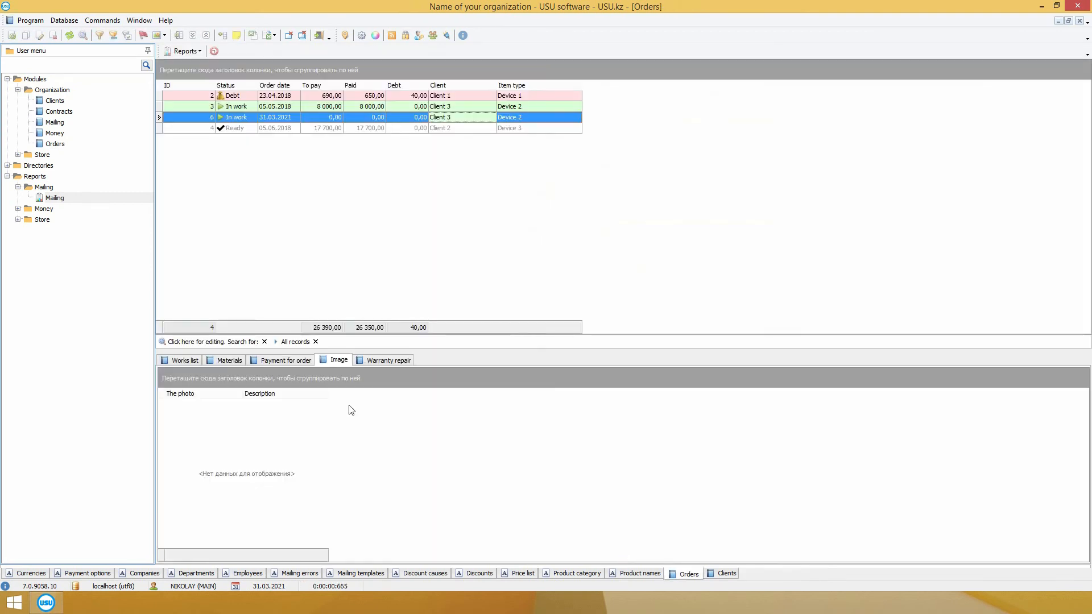
Step: Attach the monitor picture file as a new image on the order
{"action": "left_click", "coordinate": [188, 361]}
{"action": "left_click", "coordinate": [228, 360]}
{"action": "left_click", "coordinate": [287, 360]}
{"action": "left_click", "coordinate": [334, 361]}
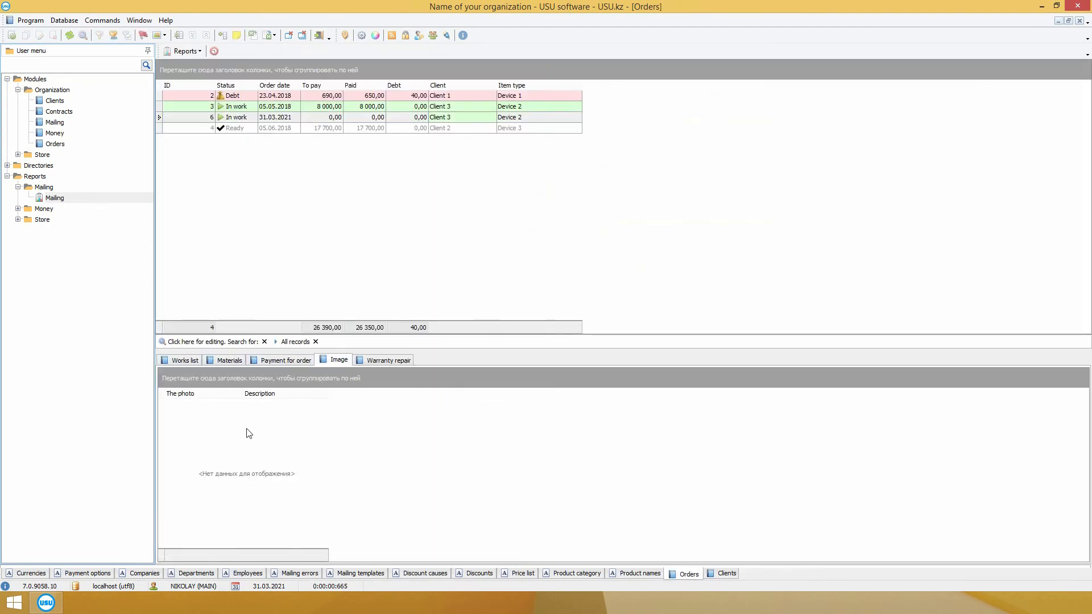
{"action": "right_click", "coordinate": [246, 114]}
{"action": "left_click", "coordinate": [296, 132]}
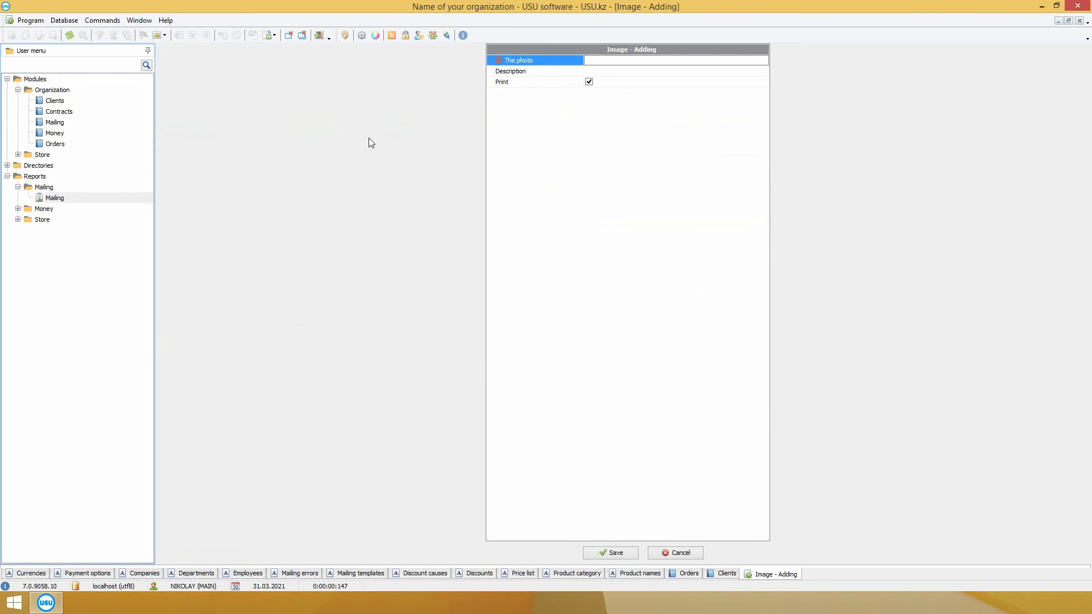
{"action": "right_click", "coordinate": [739, 62]}
{"action": "left_click", "coordinate": [773, 123]}
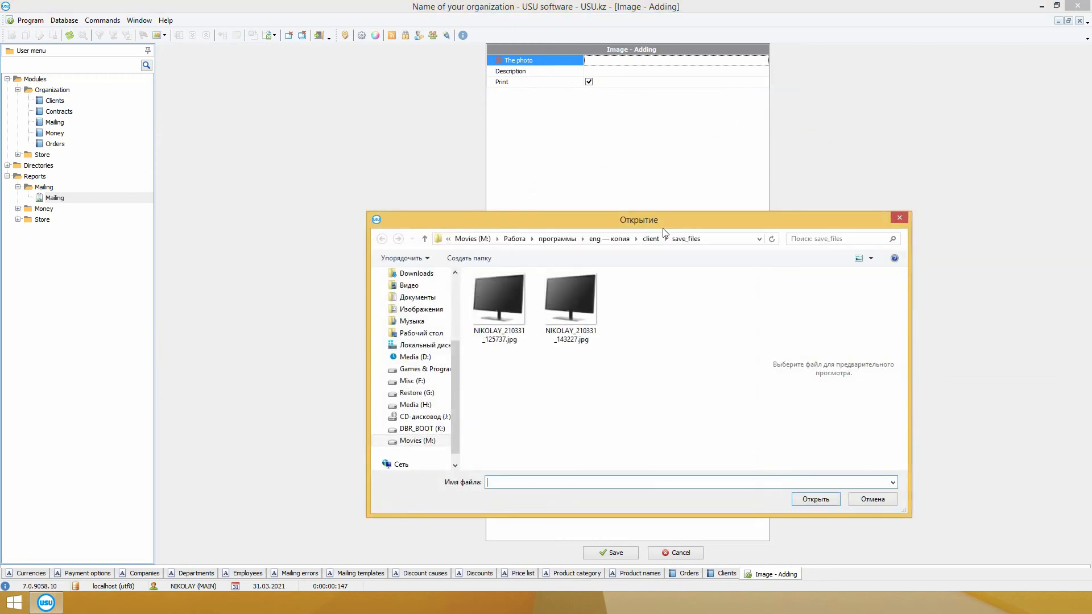
{"action": "double_click", "coordinate": [514, 307]}
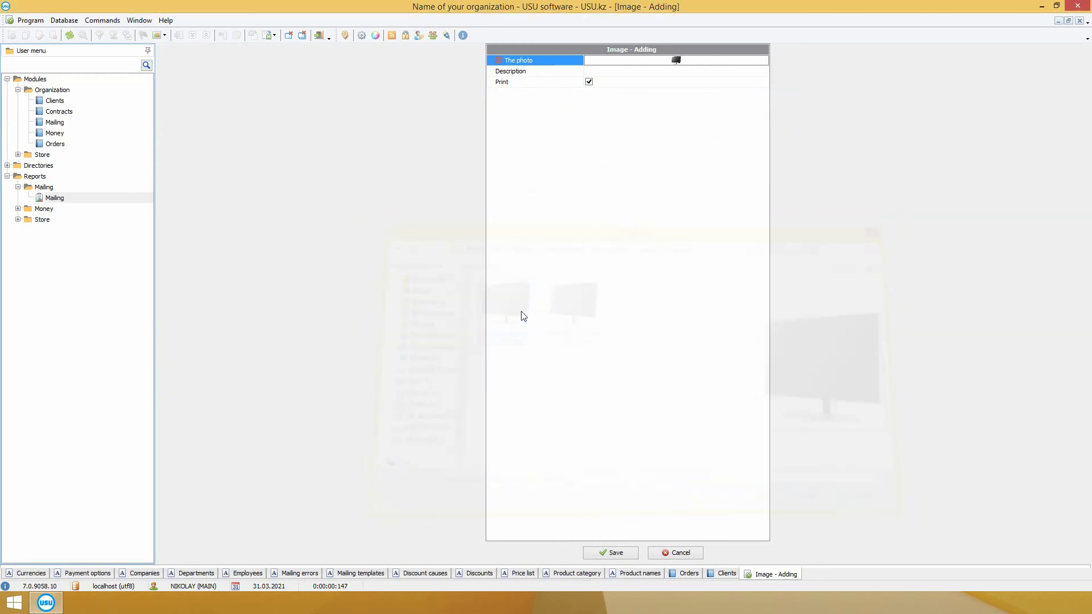
{"action": "left_click", "coordinate": [616, 553]}
Step: Preview and close the Acceptance act and Certificate of completion reports
{"action": "left_click", "coordinate": [186, 52]}
{"action": "left_click", "coordinate": [189, 63]}
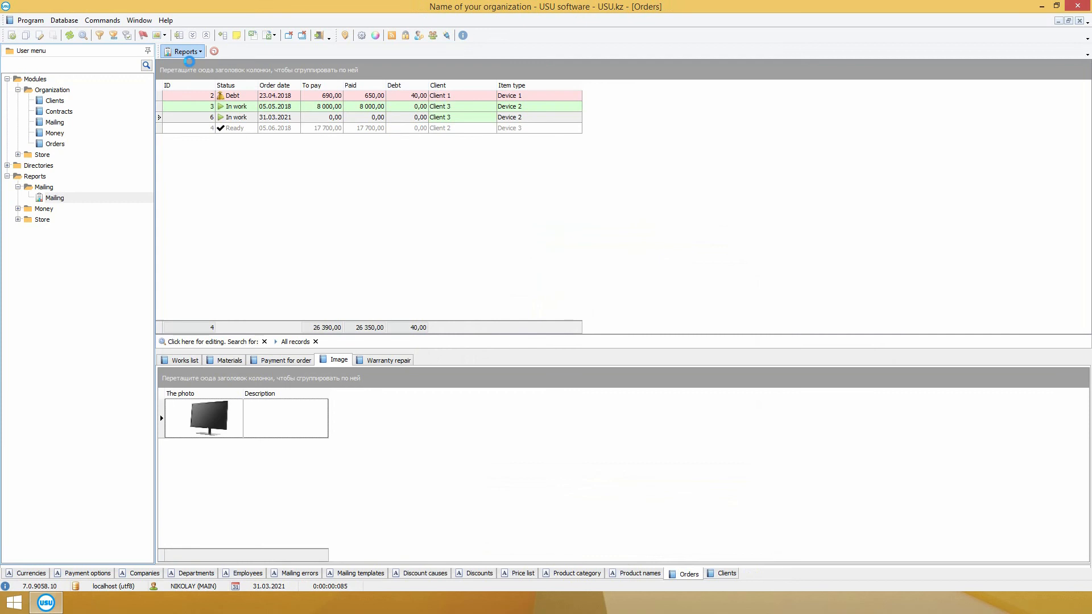
{"action": "left_click", "coordinate": [519, 54]}
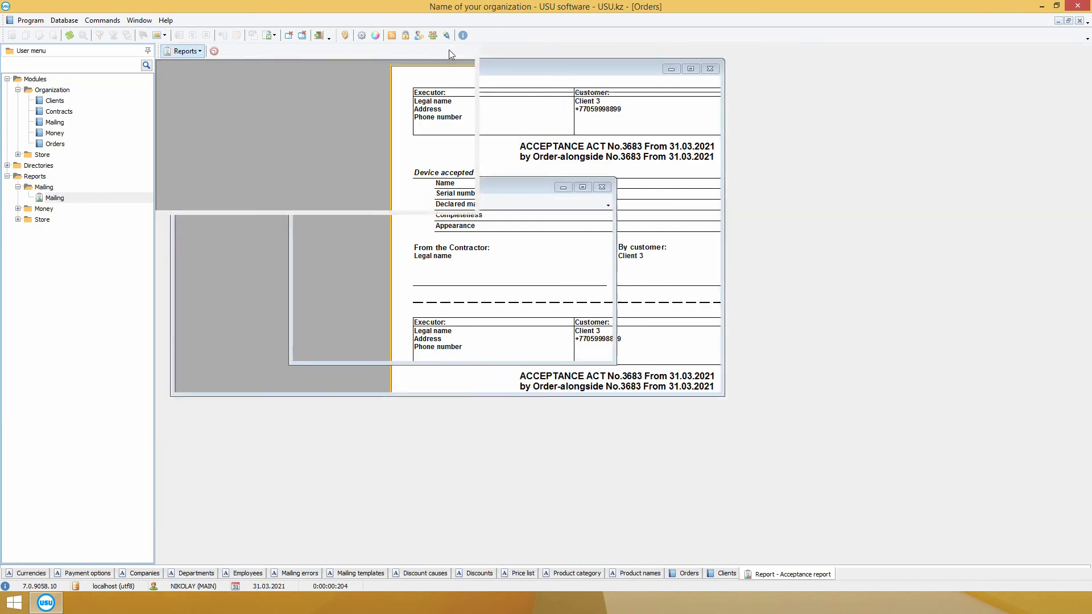
{"action": "left_click", "coordinate": [186, 51]}
{"action": "left_click", "coordinate": [199, 74]}
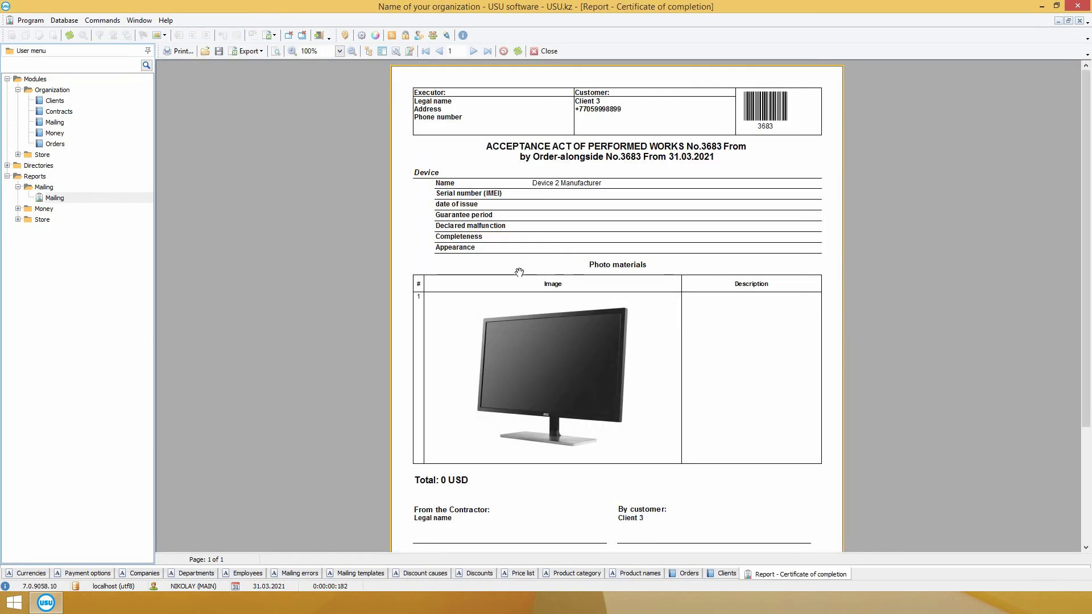
{"action": "left_click", "coordinate": [545, 51]}
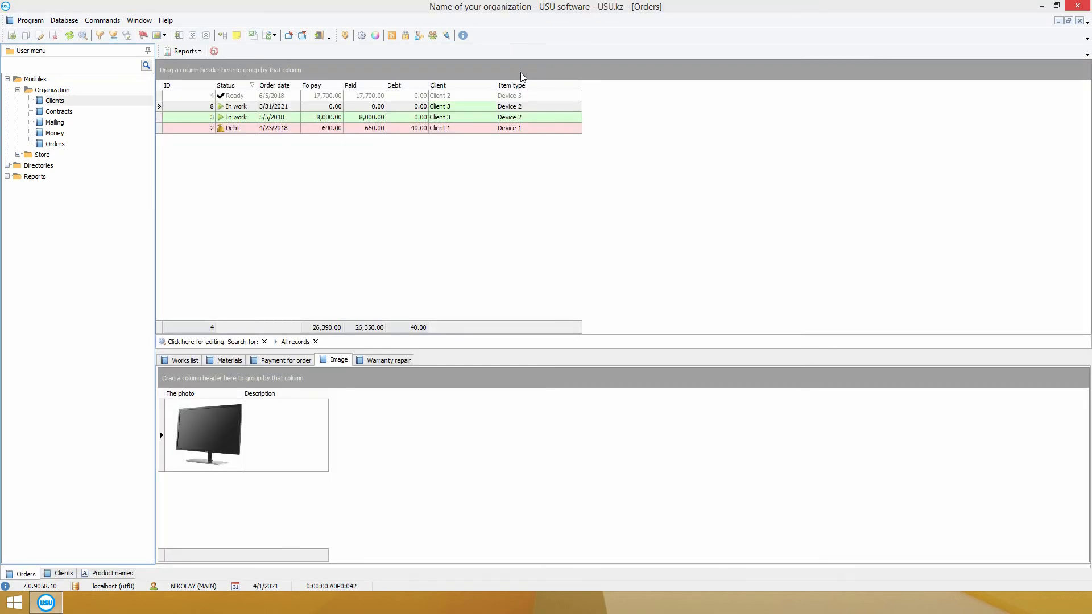
Step: Add Some service 1 as a work on the order and check its paid and to-pay amounts
{"action": "right_click", "coordinate": [237, 462]}
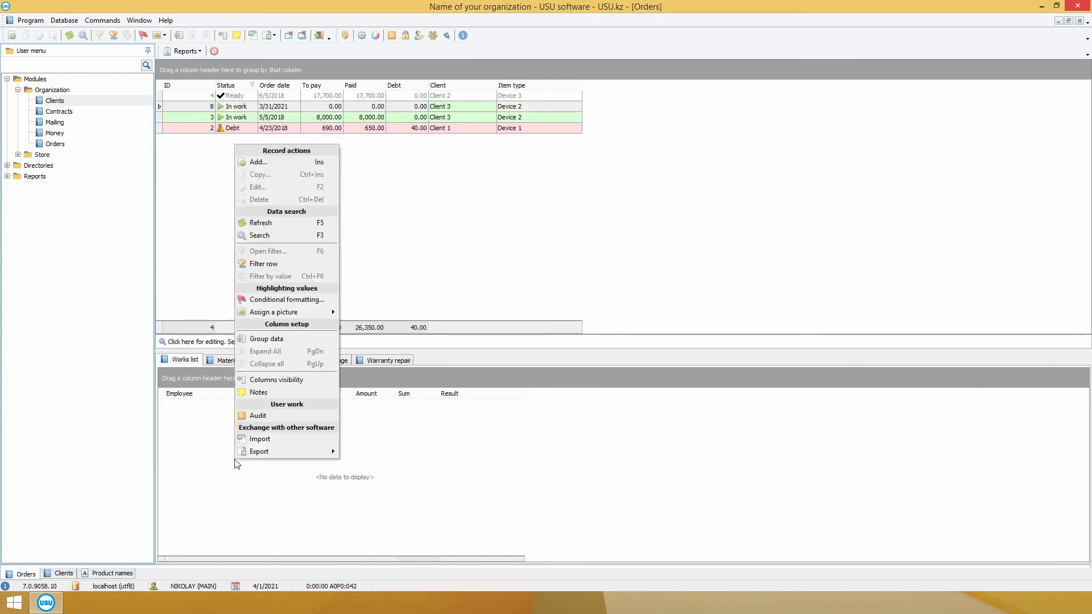
{"action": "left_click", "coordinate": [271, 162]}
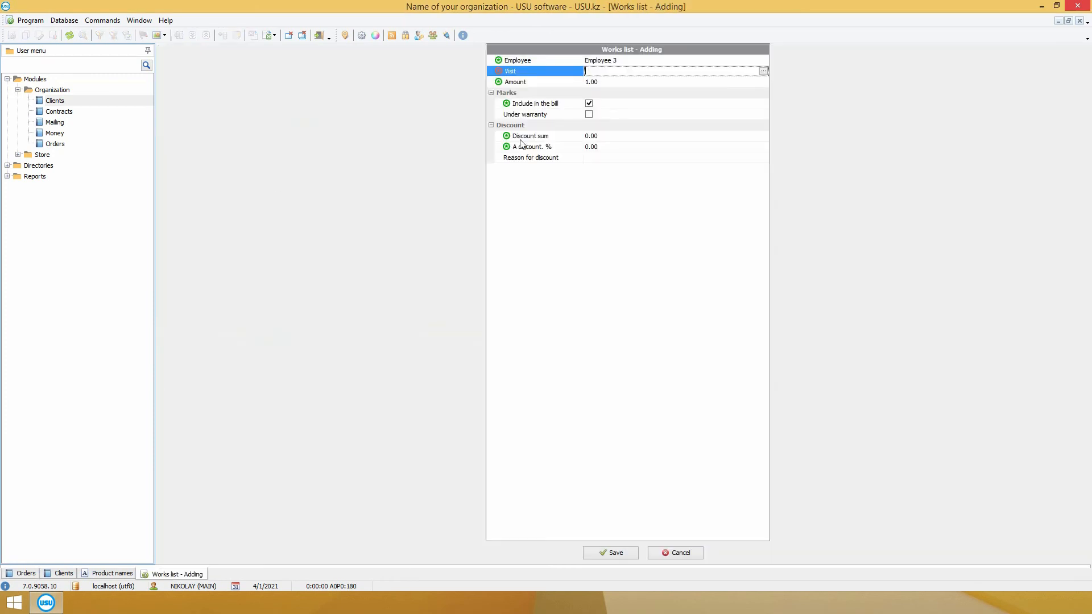
{"action": "left_click", "coordinate": [764, 72]}
{"action": "left_click", "coordinate": [365, 150]}
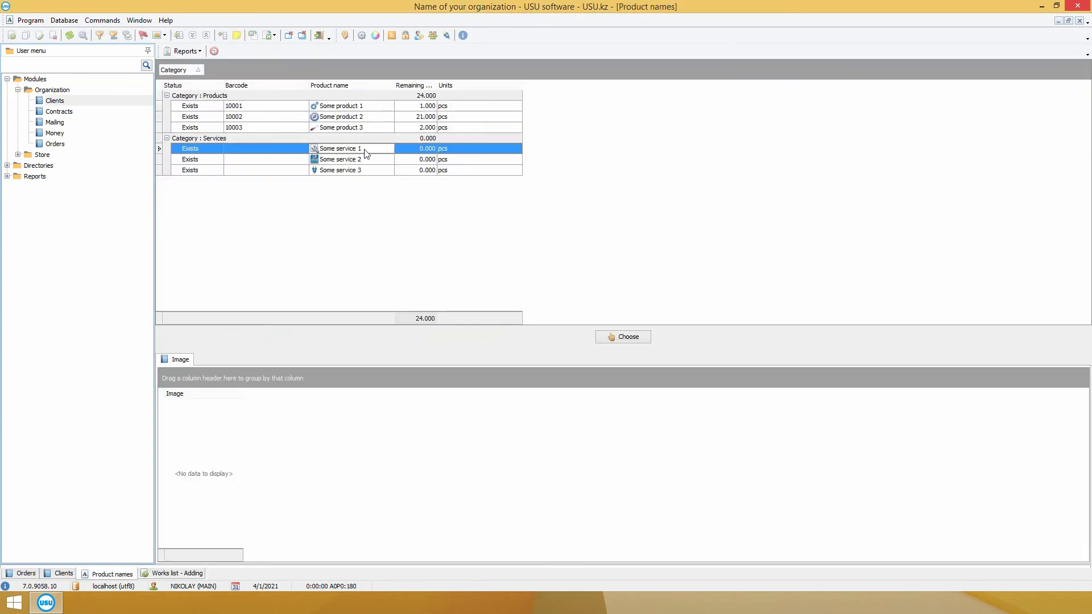
{"action": "double_click", "coordinate": [365, 153]}
{"action": "left_click", "coordinate": [610, 554]}
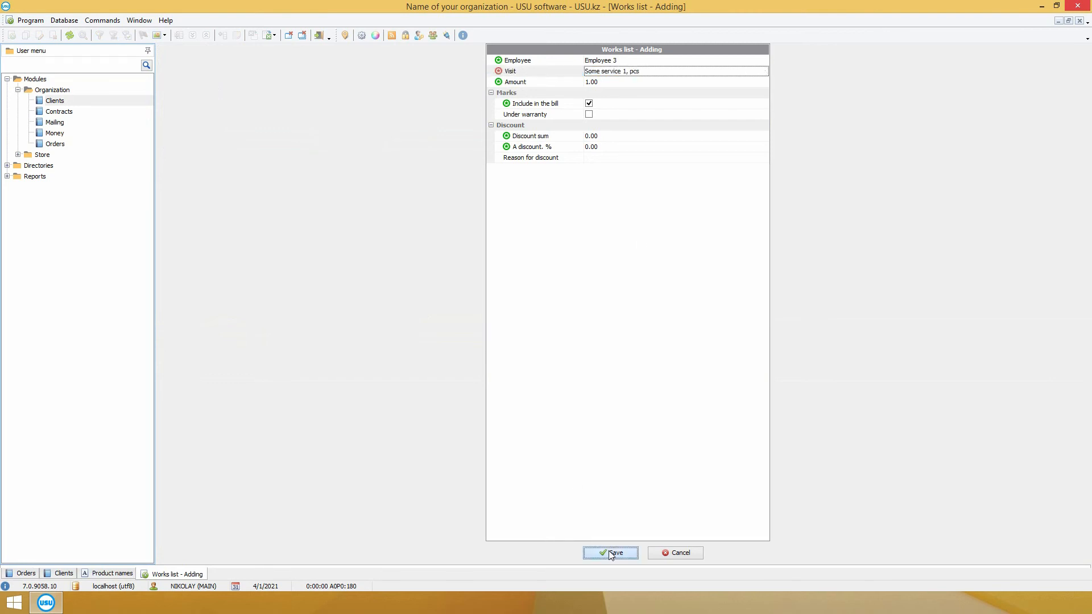
{"action": "left_click", "coordinate": [385, 108]}
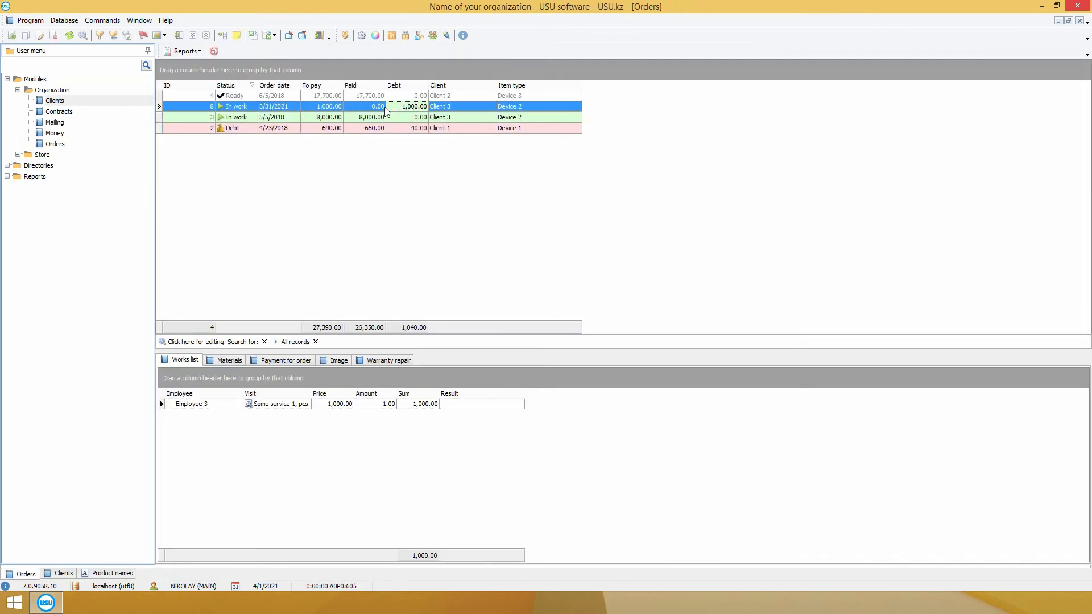
{"action": "left_click", "coordinate": [375, 108]}
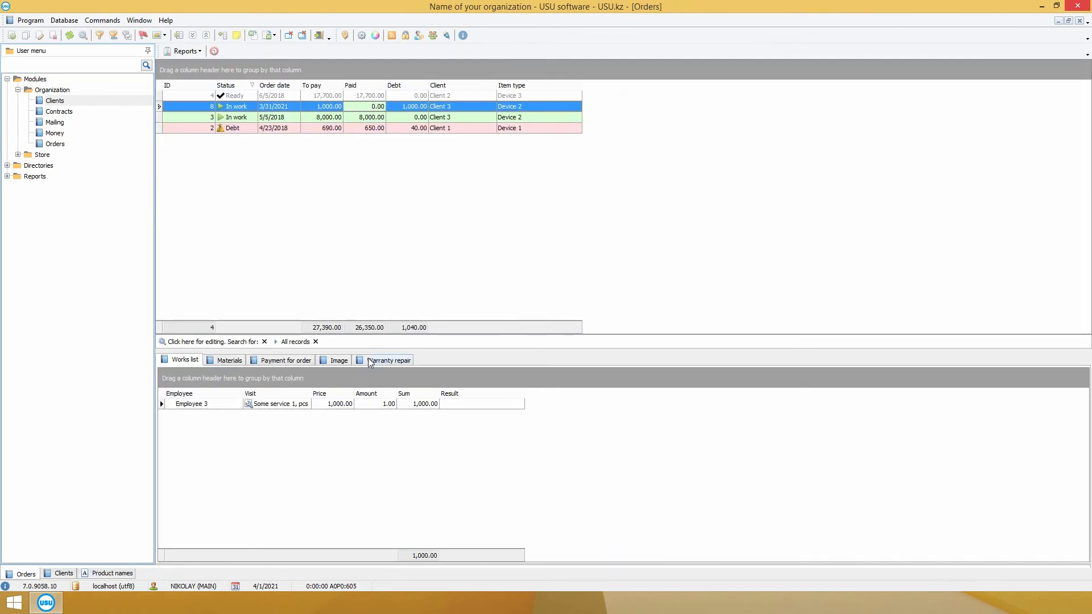
{"action": "left_click", "coordinate": [328, 108]}
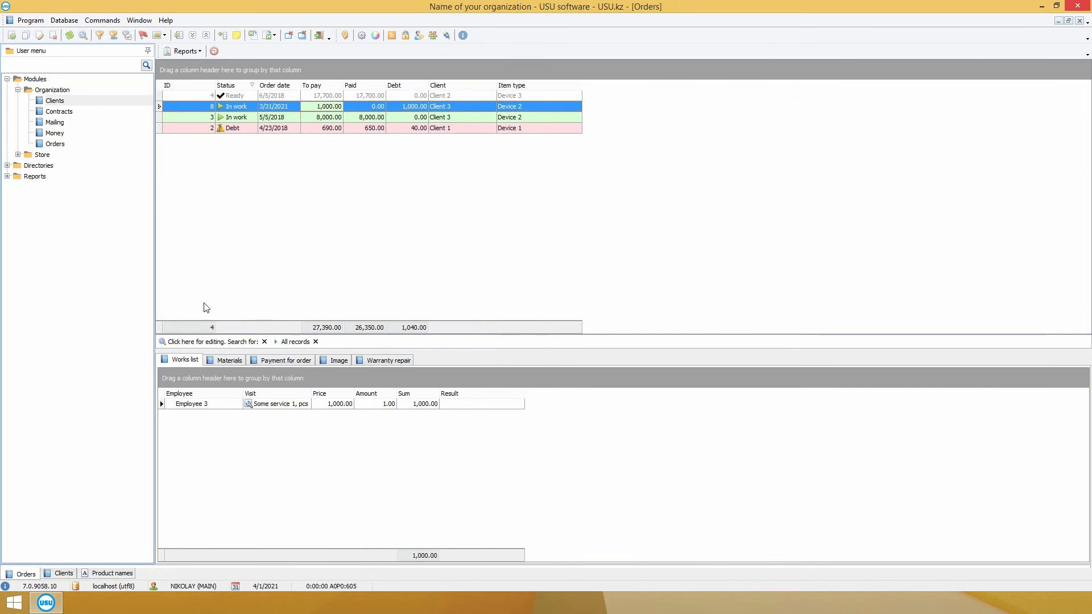
Step: Add Some product 1 as an invoiced material, then view the order's attached photo
{"action": "left_click", "coordinate": [222, 360]}
{"action": "right_click", "coordinate": [236, 116]}
{"action": "left_click", "coordinate": [259, 133]}
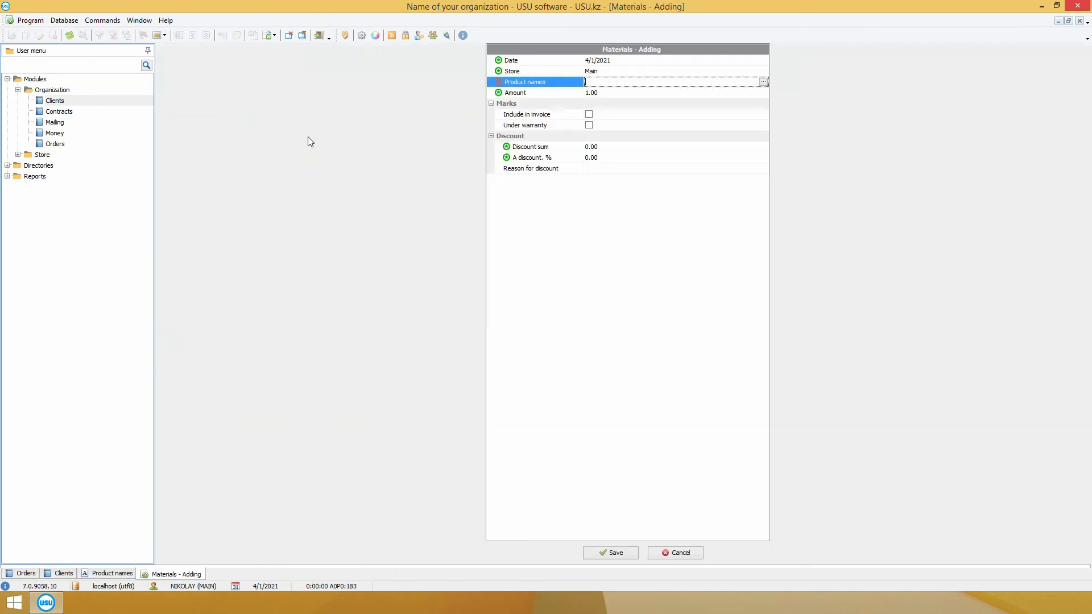
{"action": "left_click", "coordinate": [763, 82]}
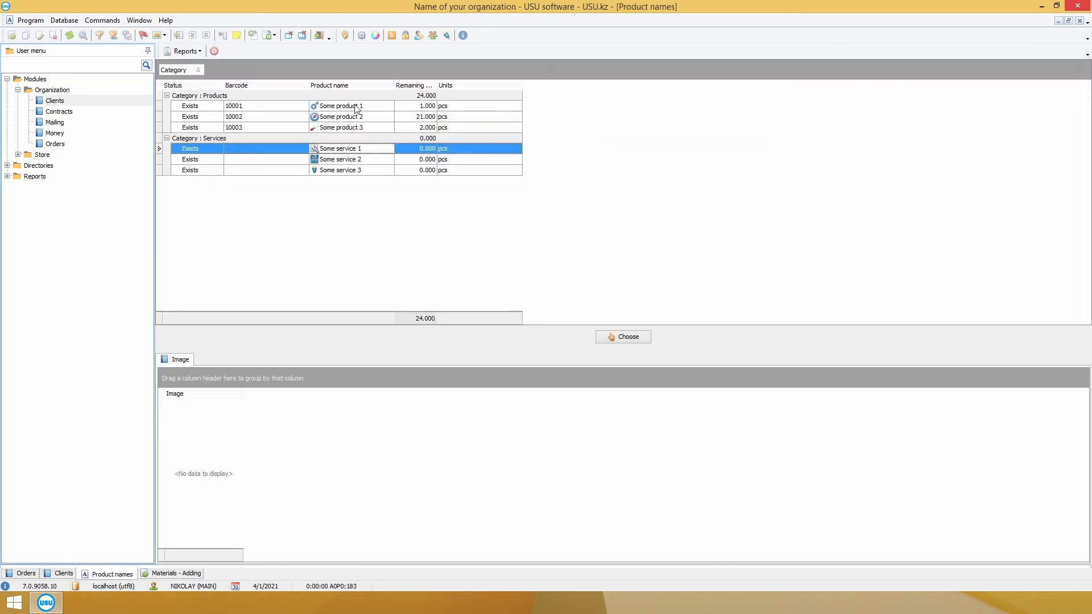
{"action": "left_click", "coordinate": [386, 108]}
{"action": "double_click", "coordinate": [386, 108]}
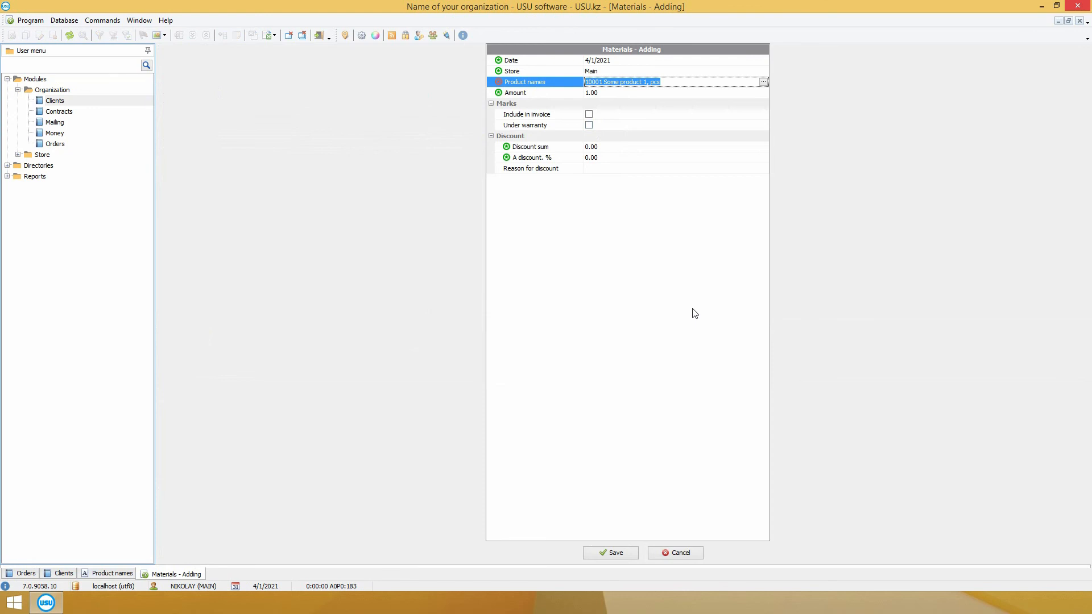
{"action": "left_click", "coordinate": [590, 115]}
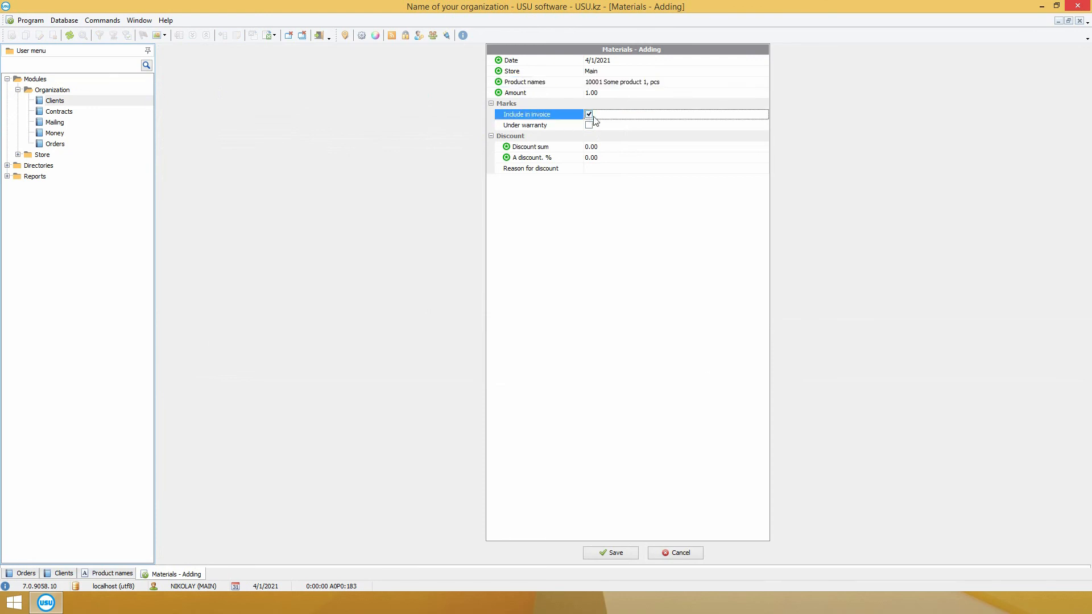
{"action": "left_click", "coordinate": [608, 552]}
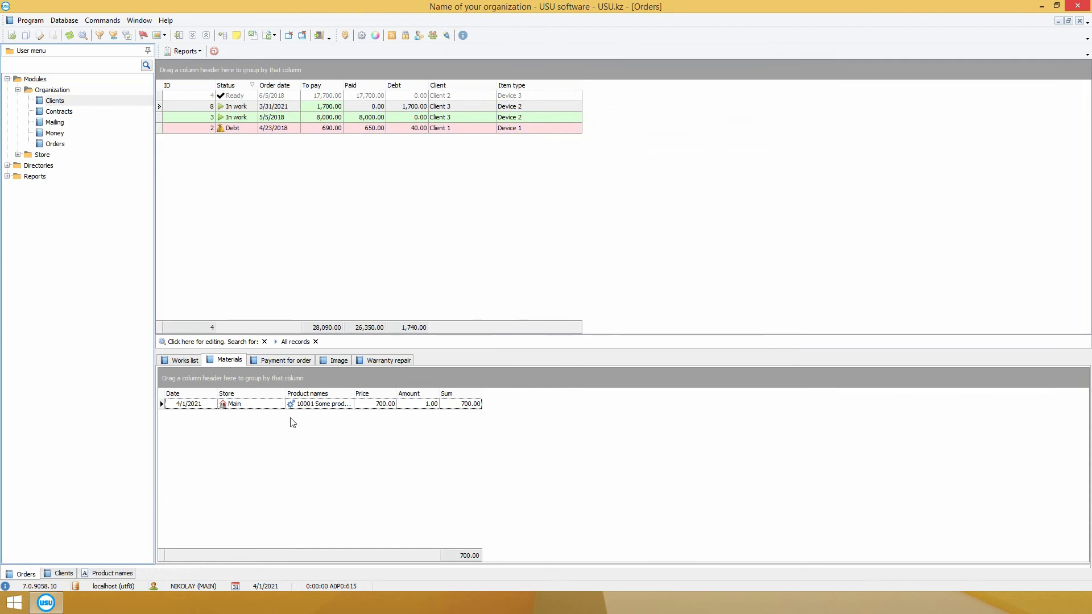
{"action": "left_click", "coordinate": [339, 360]}
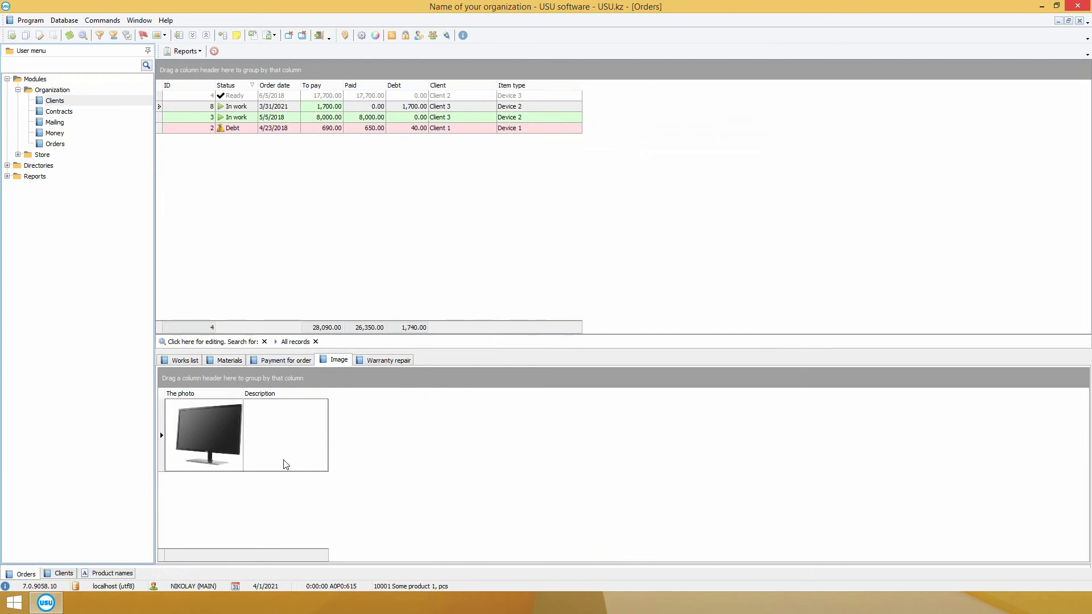
Step: Record a 1,700.00 cash payment for order 8 and reopen the order
{"action": "left_click", "coordinate": [279, 360]}
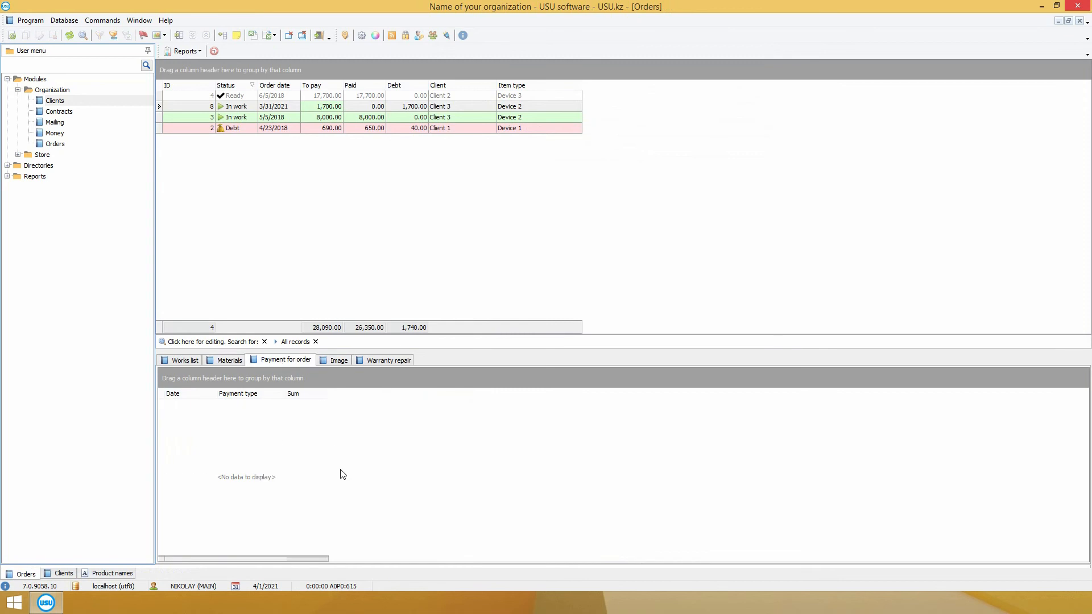
{"action": "right_click", "coordinate": [341, 475]}
{"action": "left_click", "coordinate": [373, 172]}
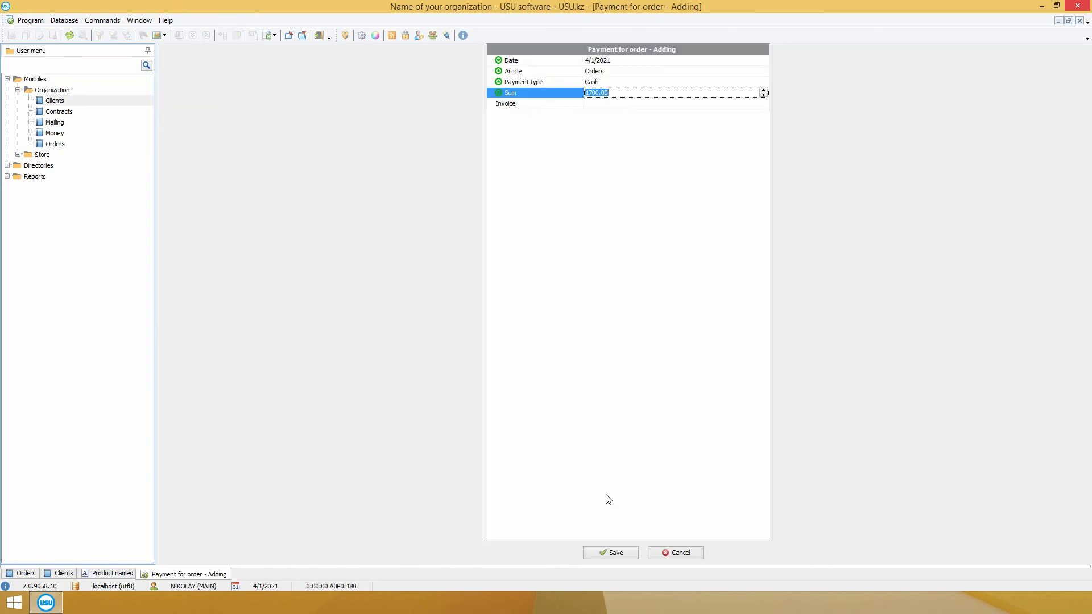
{"action": "left_click", "coordinate": [611, 553]}
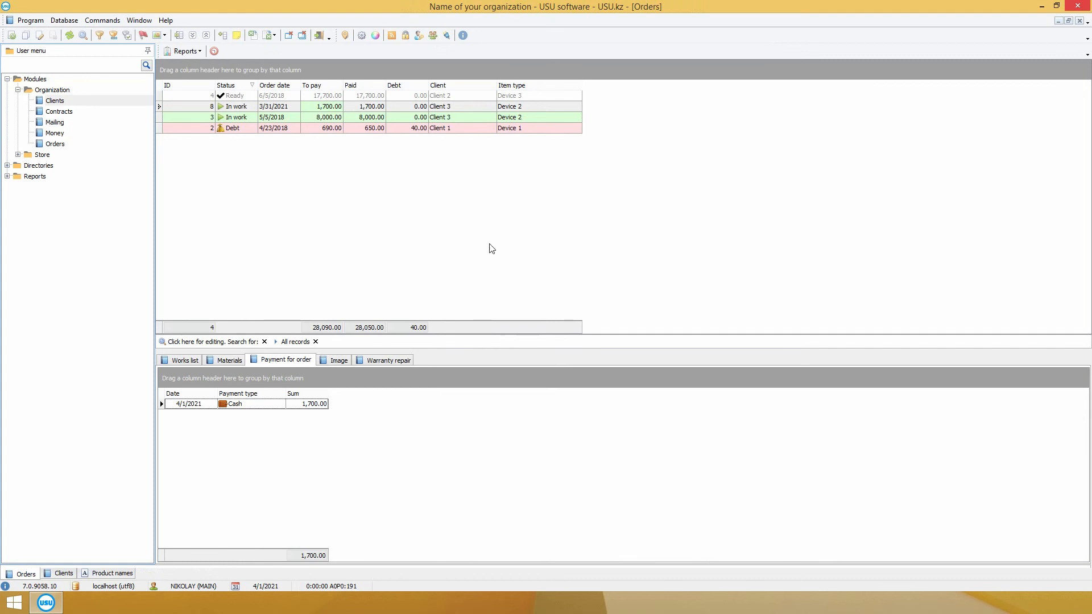
{"action": "double_click", "coordinate": [376, 107]}
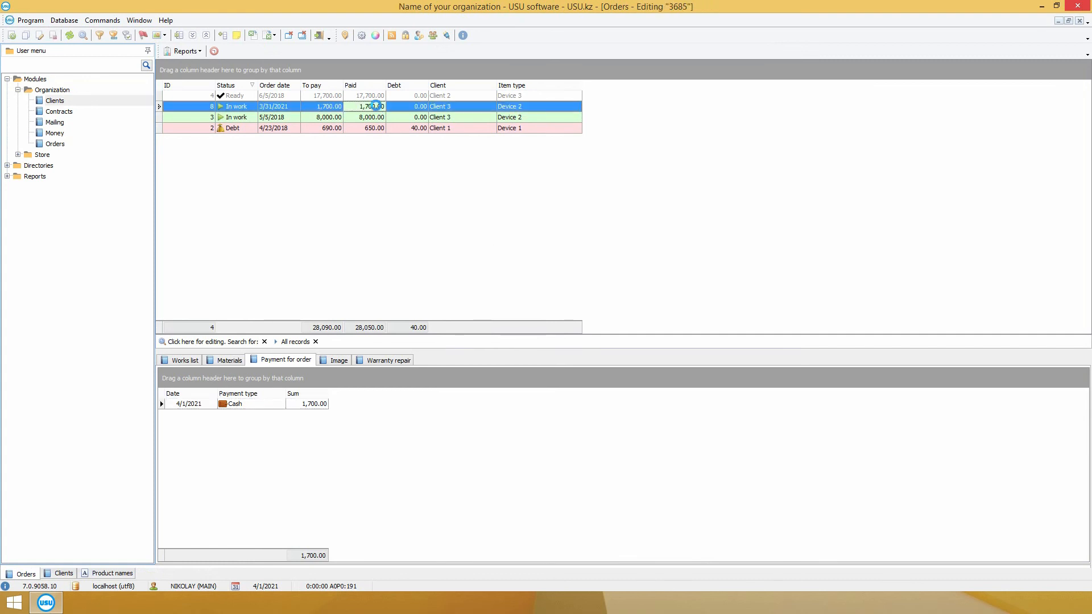
Step: Mark order 8 as accepted with documents closed, set its return date to now, and save
{"action": "left_click", "coordinate": [589, 331]}
{"action": "left_click", "coordinate": [589, 341]}
{"action": "left_click", "coordinate": [666, 354]}
{"action": "left_click", "coordinate": [763, 352]}
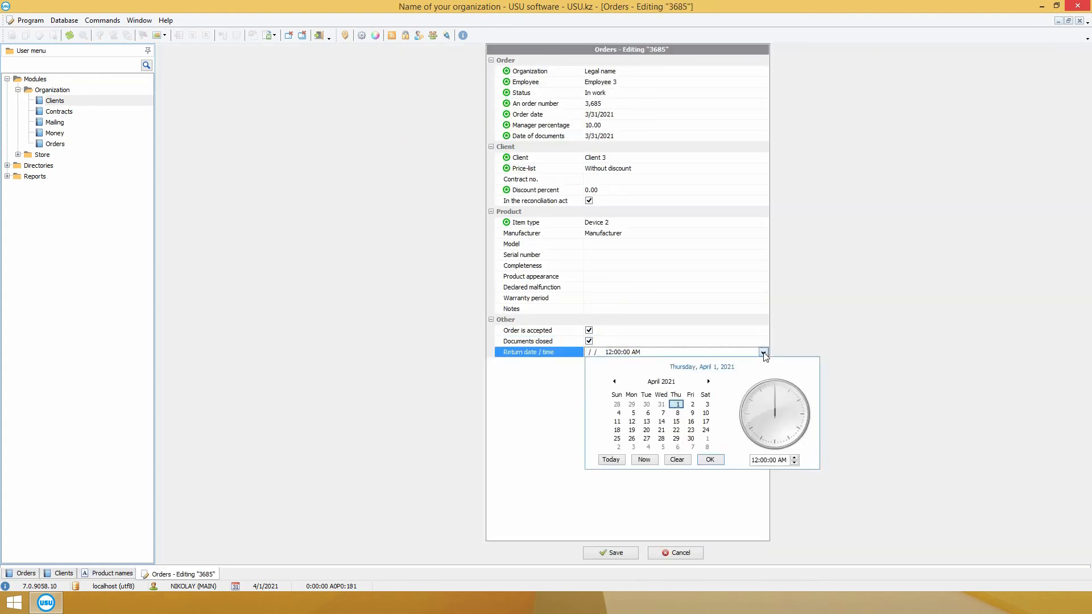
{"action": "left_click", "coordinate": [648, 461]}
{"action": "left_click", "coordinate": [591, 553]}
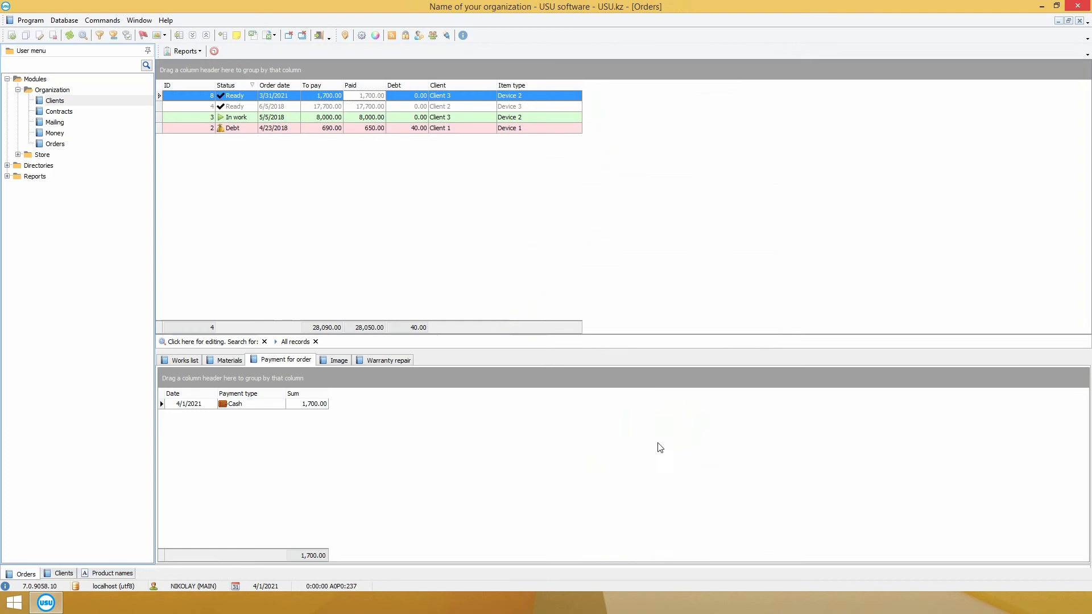
Step: Preview order 8's certificate of completion, then close it
{"action": "left_click", "coordinate": [187, 51]}
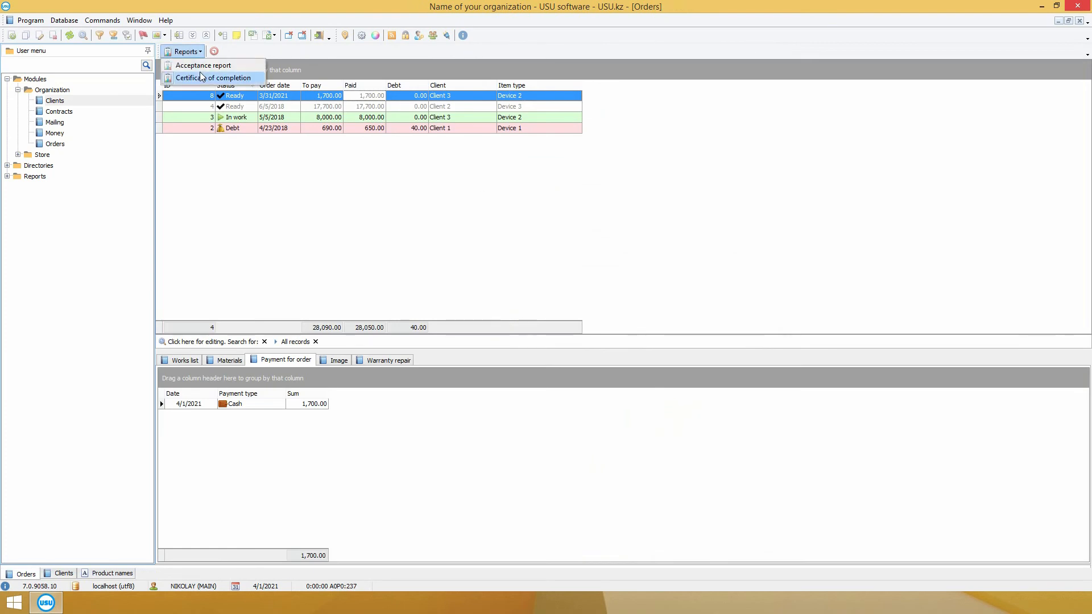
{"action": "left_click", "coordinate": [216, 76]}
{"action": "scroll", "coordinate": [733, 261], "scroll_direction": "down", "scroll_amount": 2}
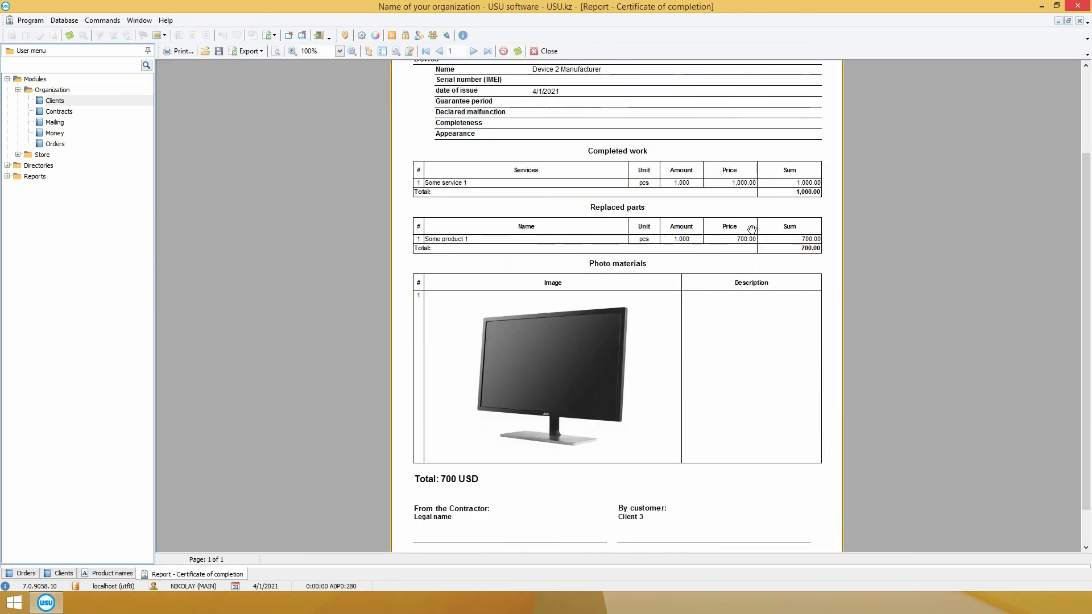
{"action": "left_click", "coordinate": [546, 51]}
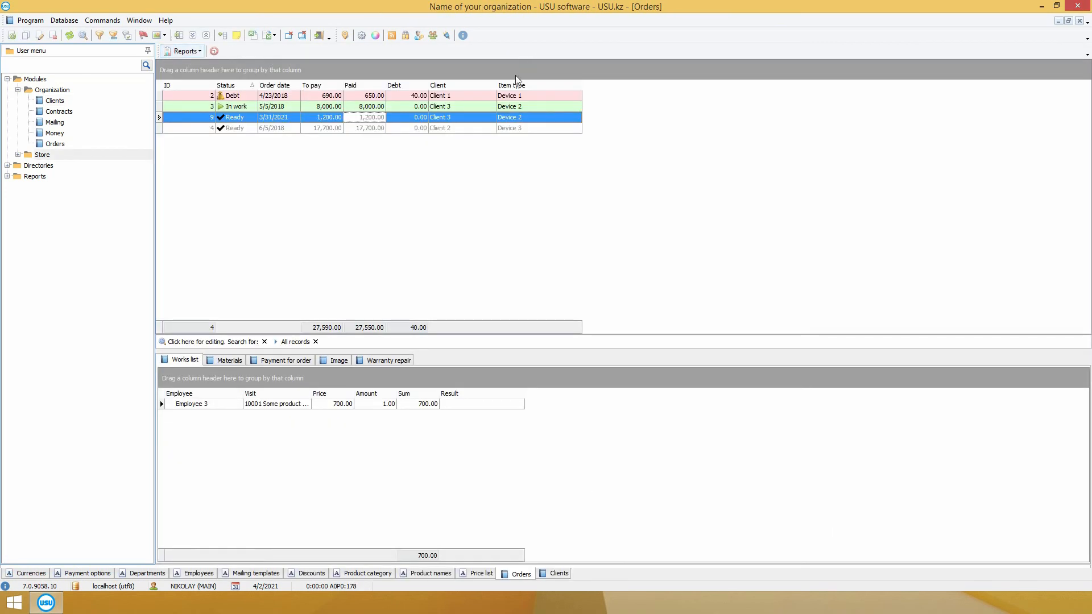
{"action": "left_click", "coordinate": [18, 154]}
Step: From Store Sales, start a new sale and identify the client by entering their card number
{"action": "left_click", "coordinate": [55, 197]}
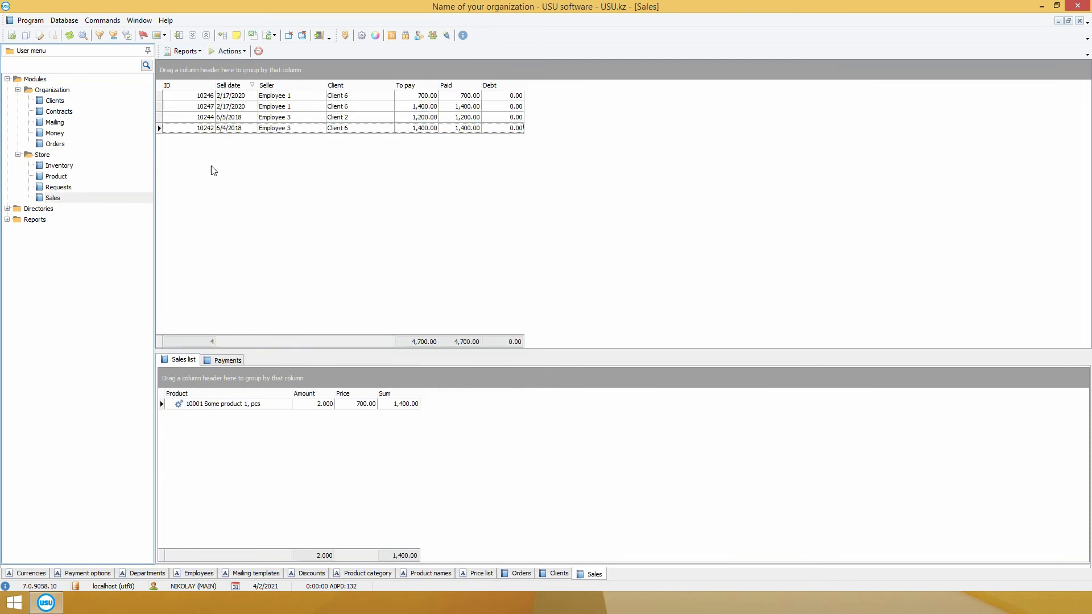
{"action": "left_click", "coordinate": [232, 53]}
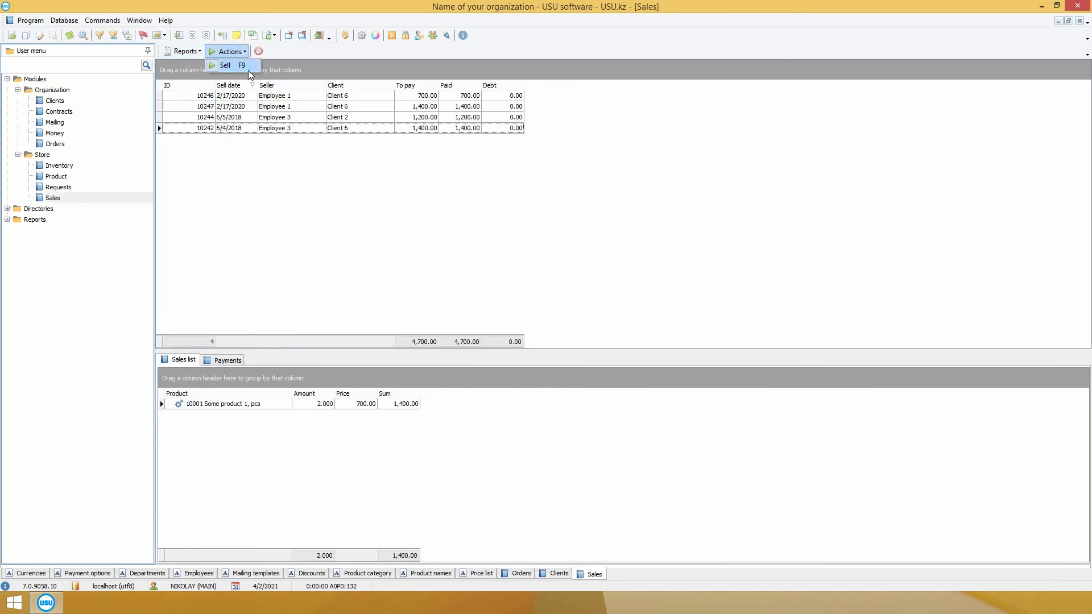
{"action": "left_click", "coordinate": [248, 70]}
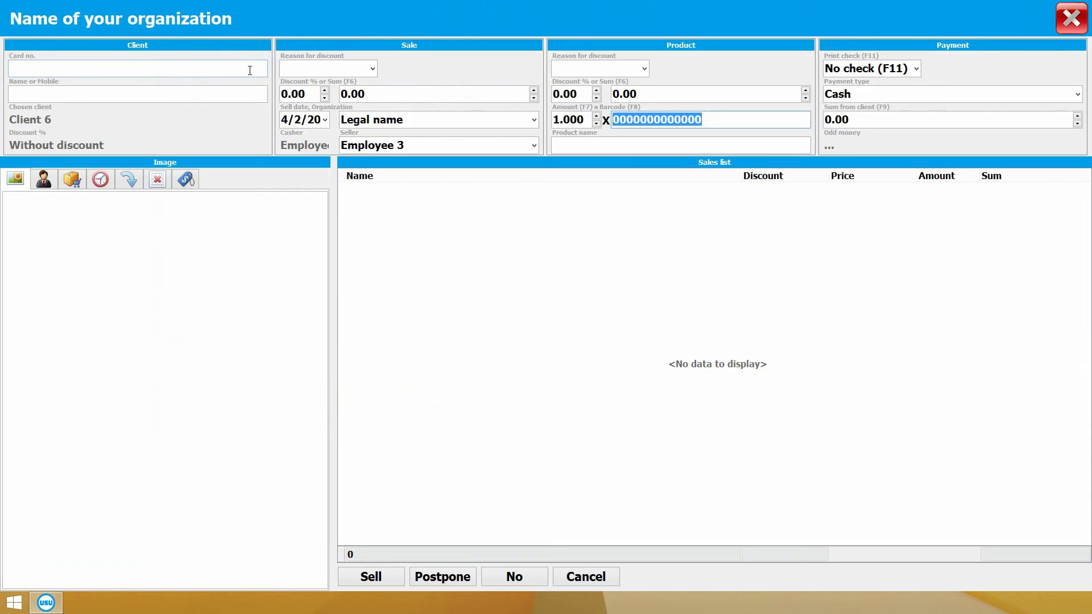
{"action": "left_click", "coordinate": [249, 70]}
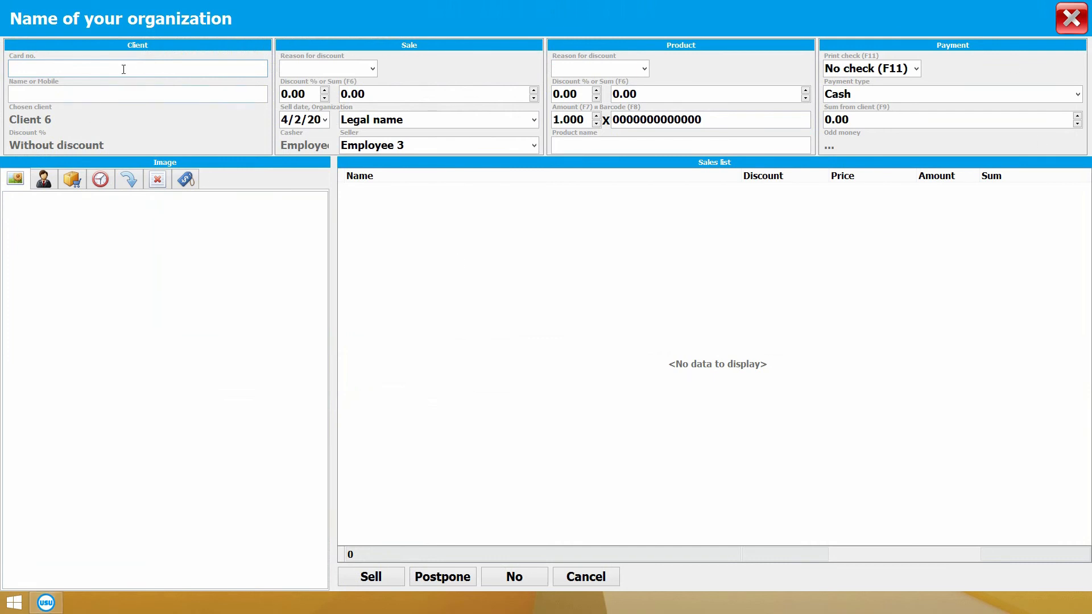
{"action": "type", "text": "12345"}
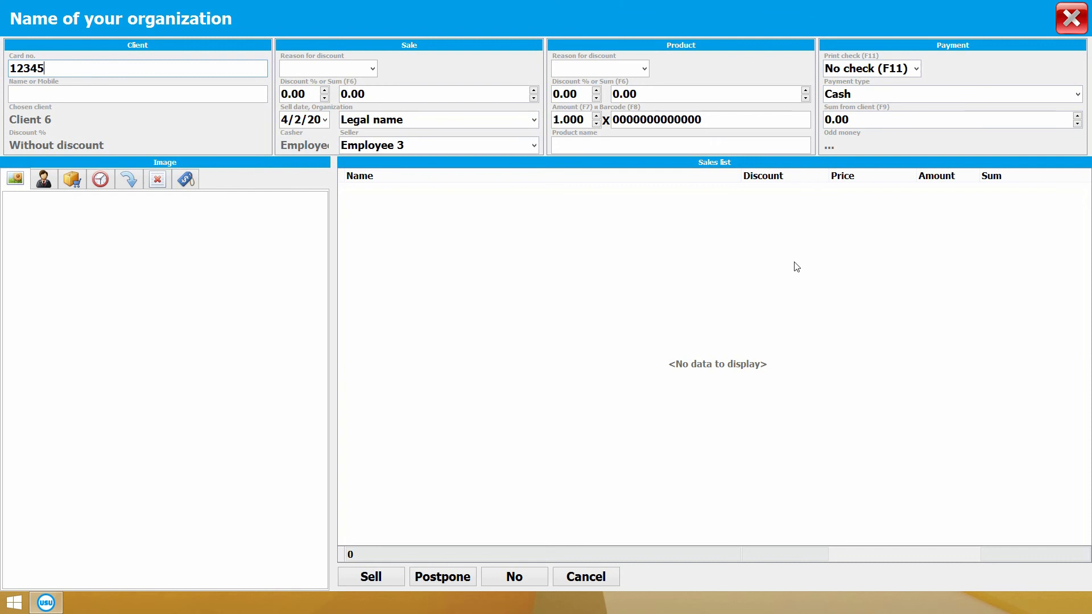
Step: Add 10002 Some product 2 by barcode and 10003 Some product 3 from the catalogue, totalling 2,500.00
{"action": "left_click", "coordinate": [704, 121]}
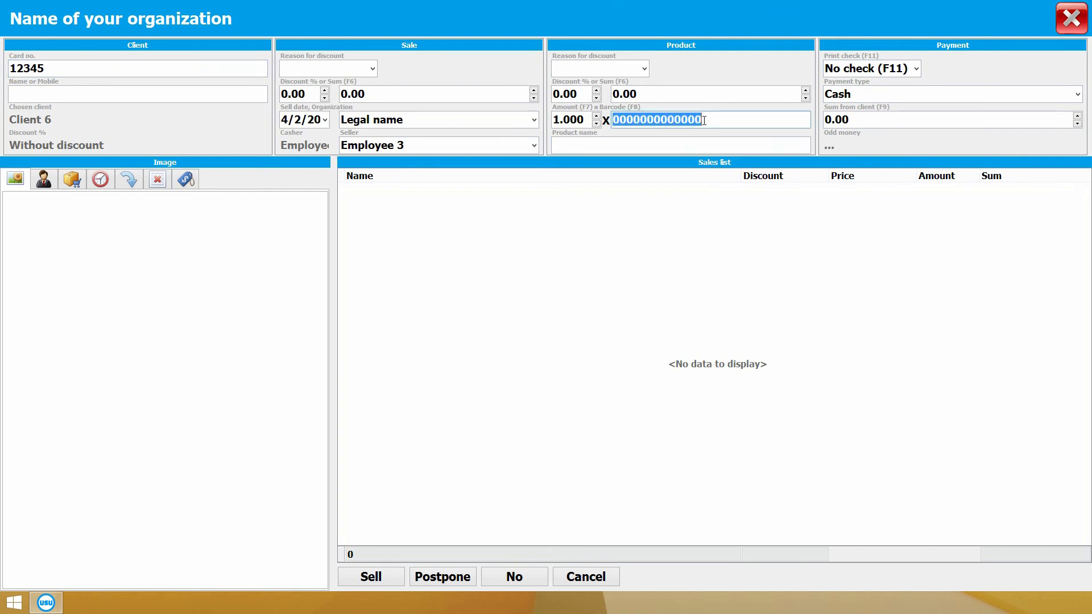
{"action": "type", "text": "10002"}
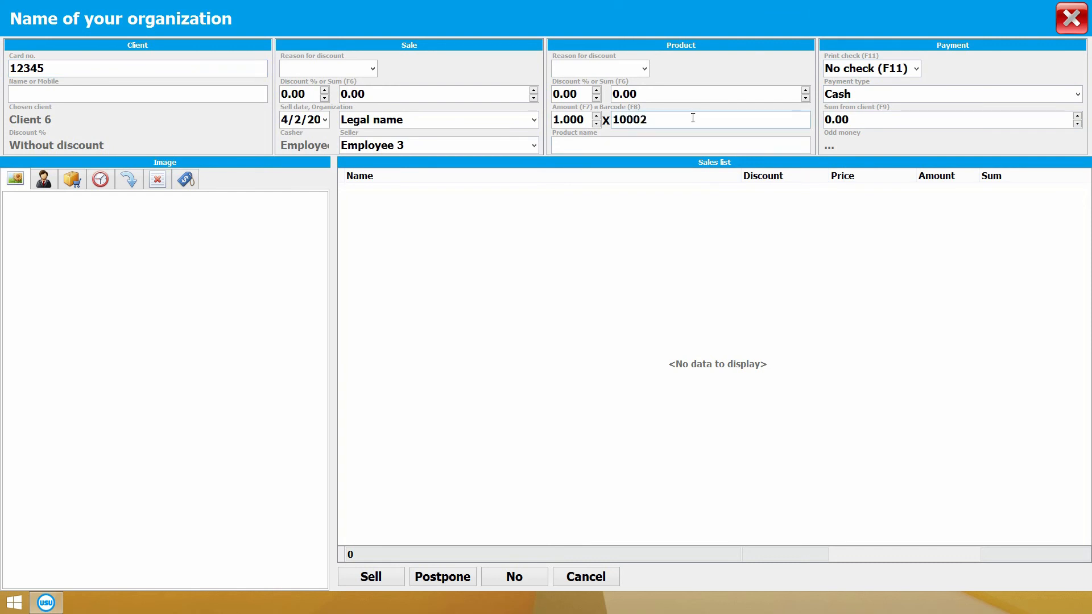
{"action": "key", "text": "Return"}
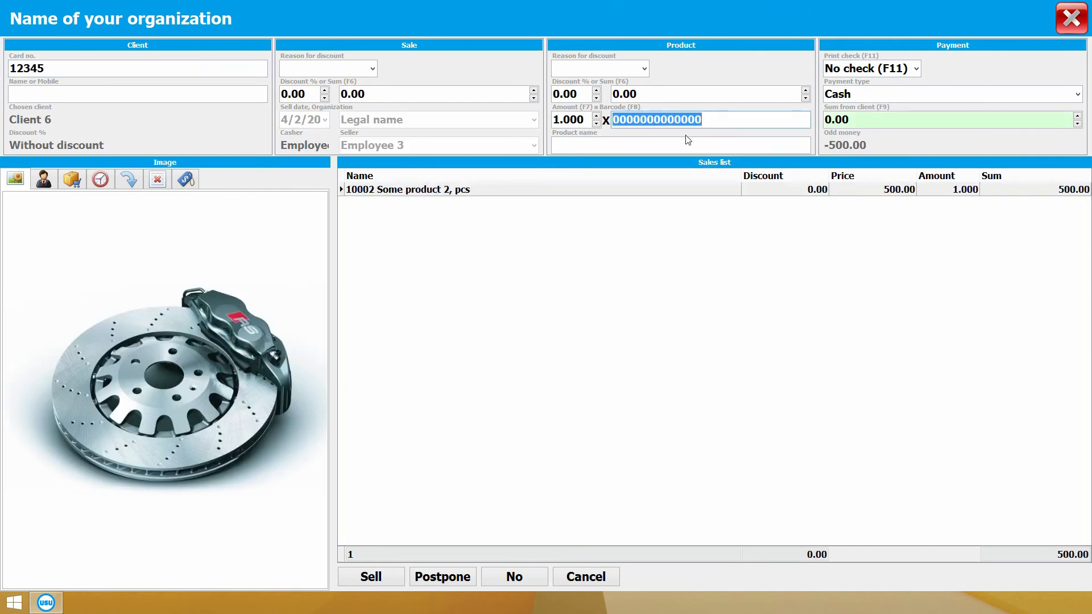
{"action": "left_click_drag", "start_coordinate": [334, 238], "coordinate": [314, 256]}
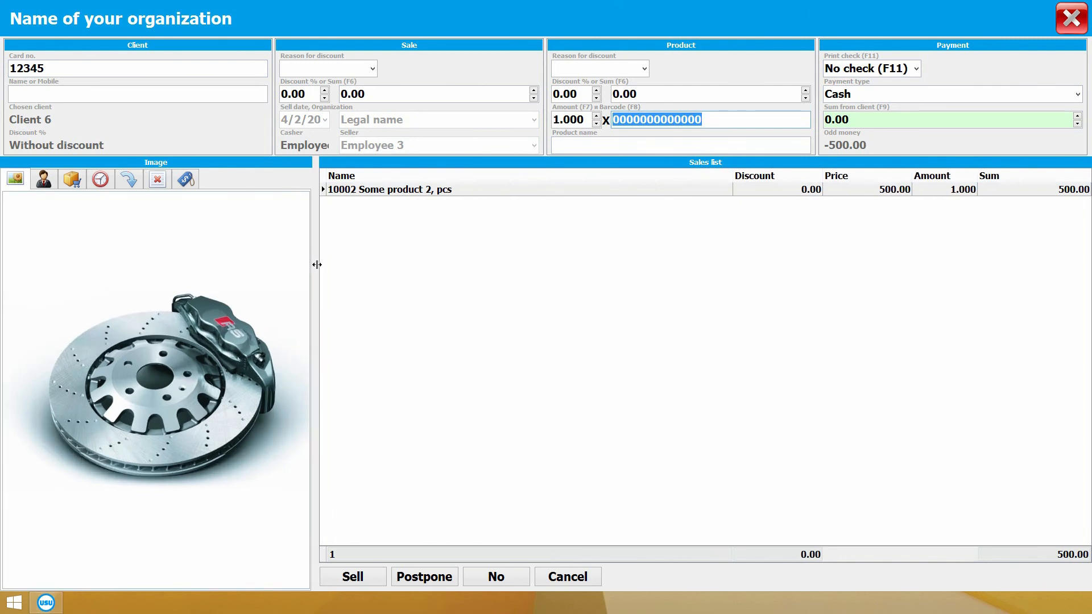
{"action": "left_click", "coordinate": [81, 181]}
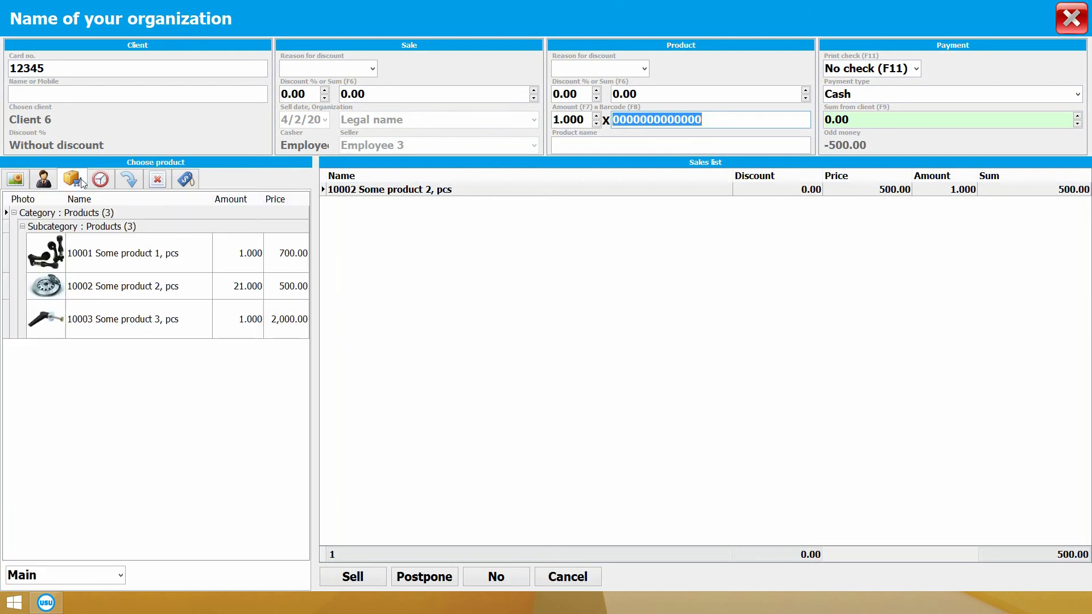
{"action": "left_click", "coordinate": [146, 319]}
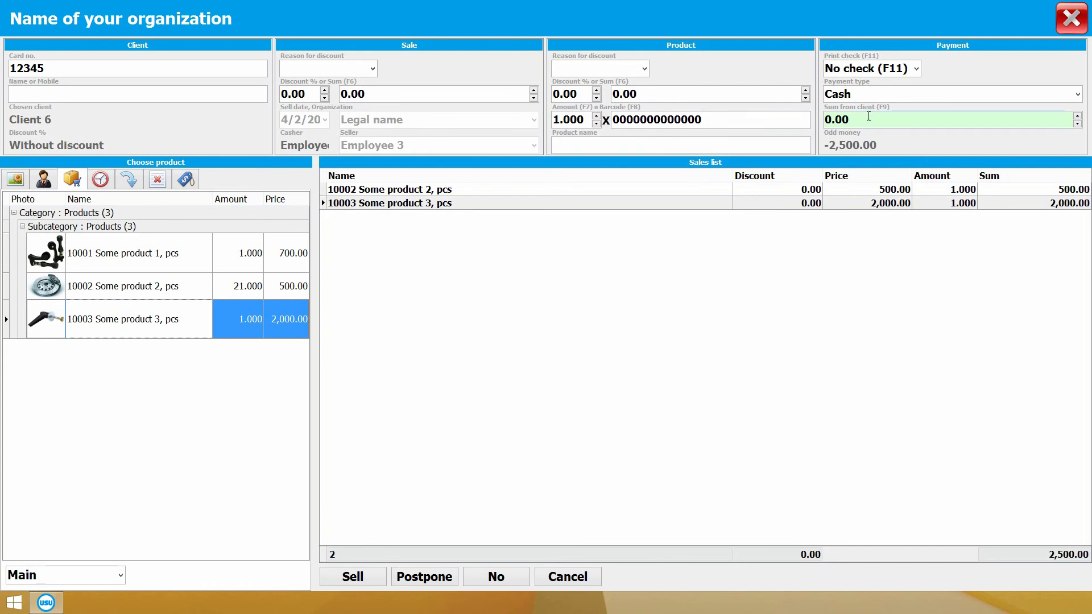
{"action": "left_click", "coordinate": [883, 120]}
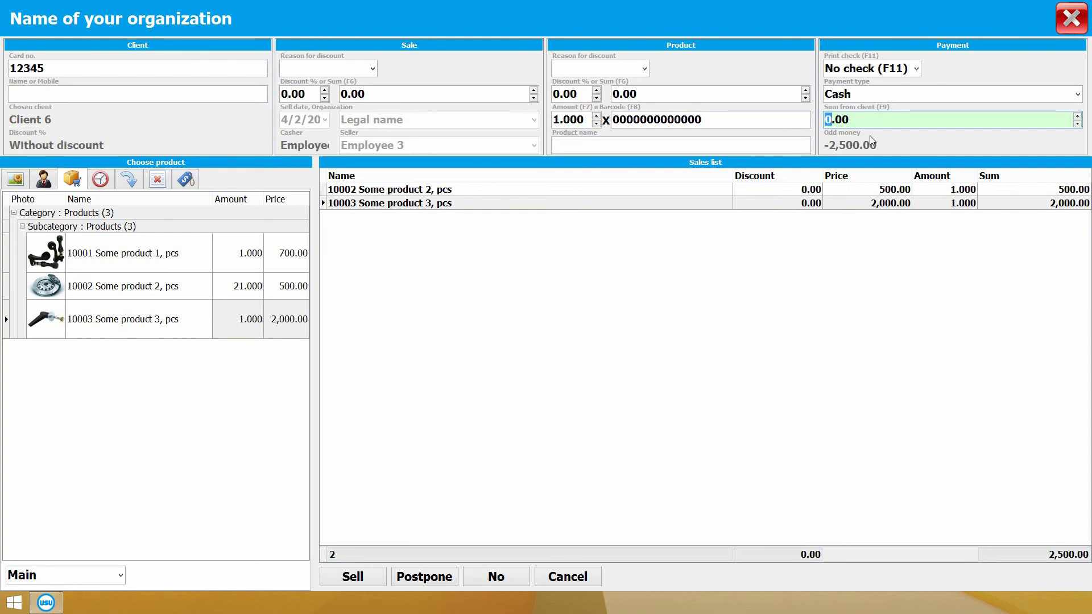
Step: Enter 2800 received from the client, keep Cash and no receipt printing, and postpone the sale
{"action": "type", "text": "2800"}
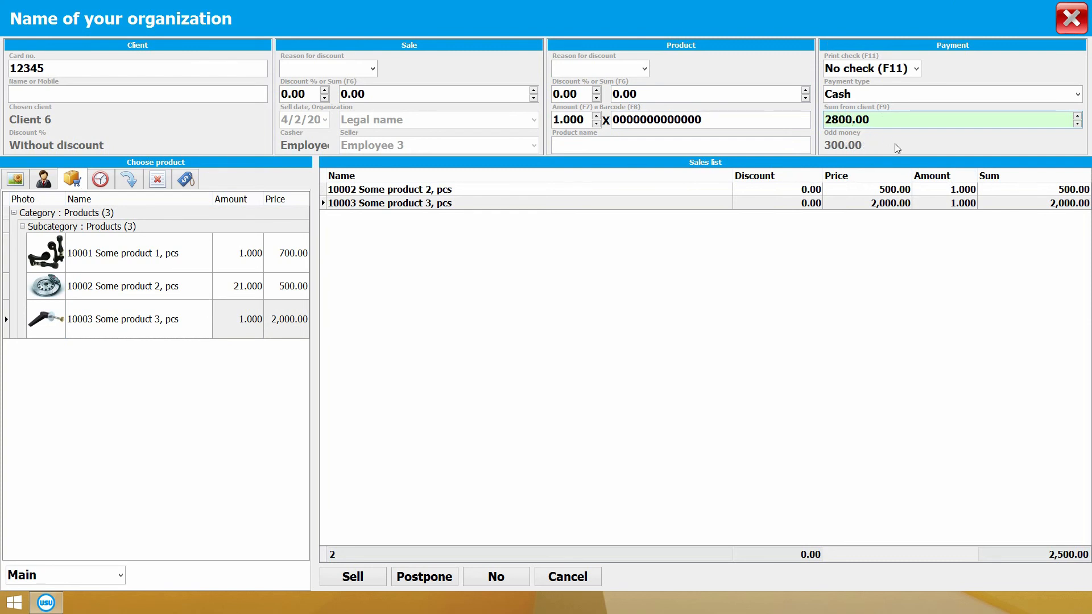
{"action": "left_click", "coordinate": [1077, 95]}
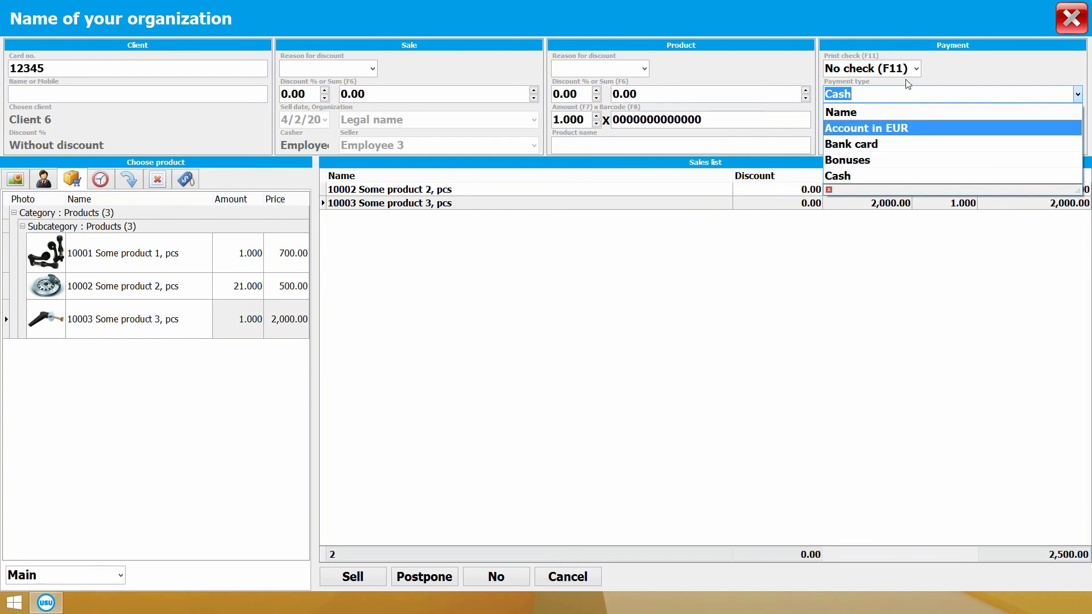
{"action": "left_click", "coordinate": [978, 74]}
{"action": "left_click", "coordinate": [915, 69]}
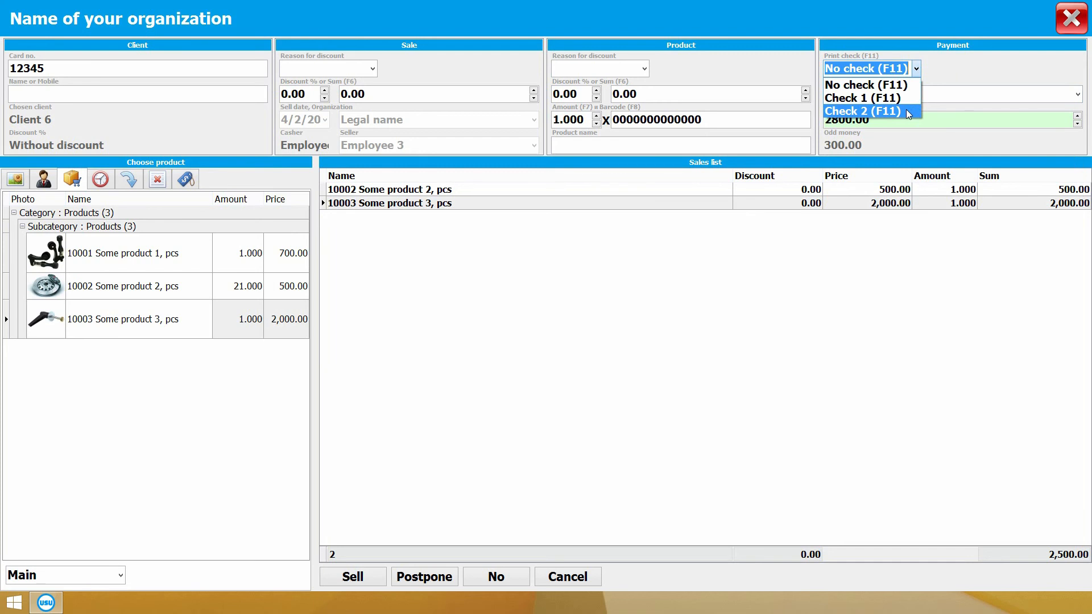
{"action": "left_click", "coordinate": [952, 80]}
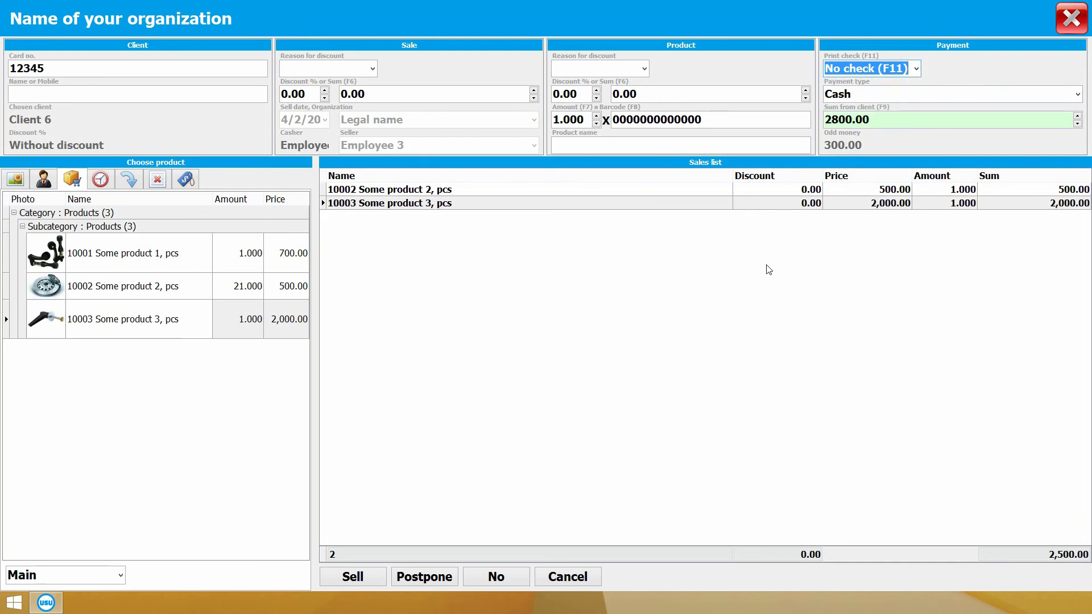
{"action": "left_click", "coordinate": [423, 578]}
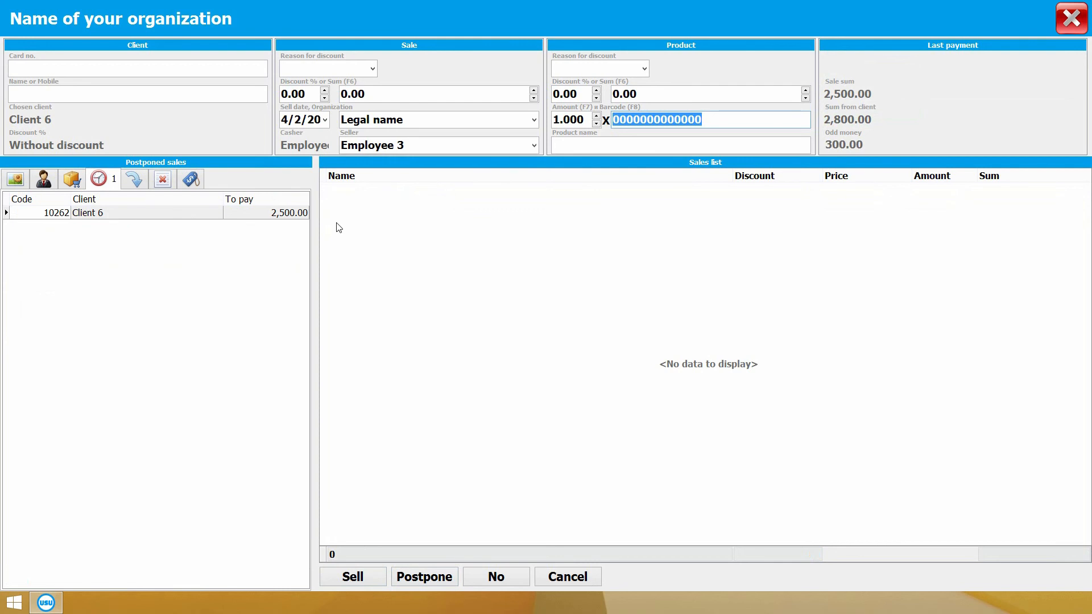
Step: Reload Client 6's postponed sale, complete it for 2,500.00, and close the sale window
{"action": "double_click", "coordinate": [162, 215]}
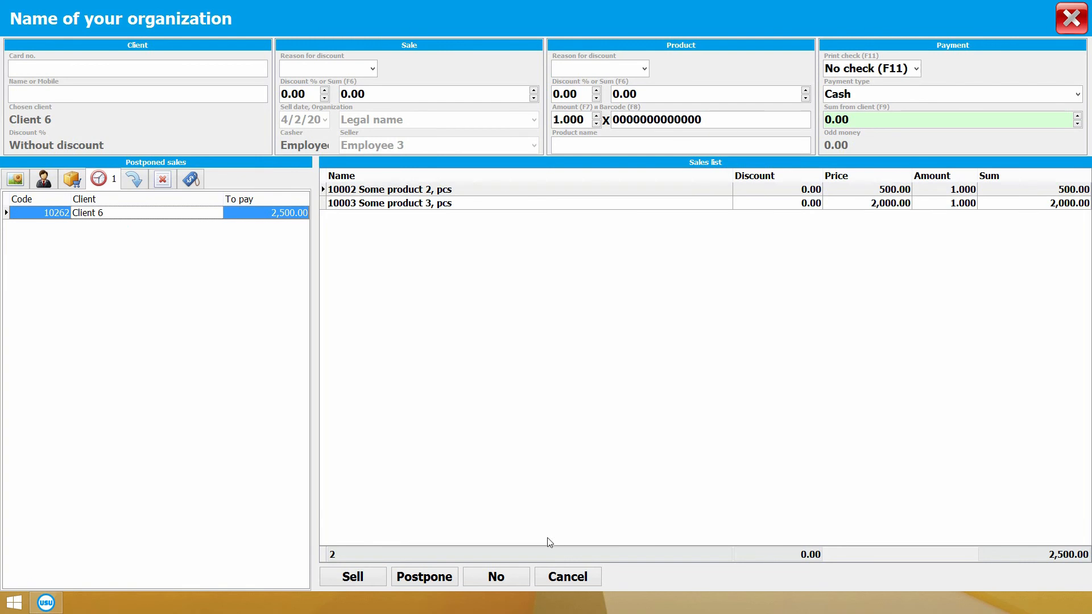
{"action": "left_click", "coordinate": [363, 573]}
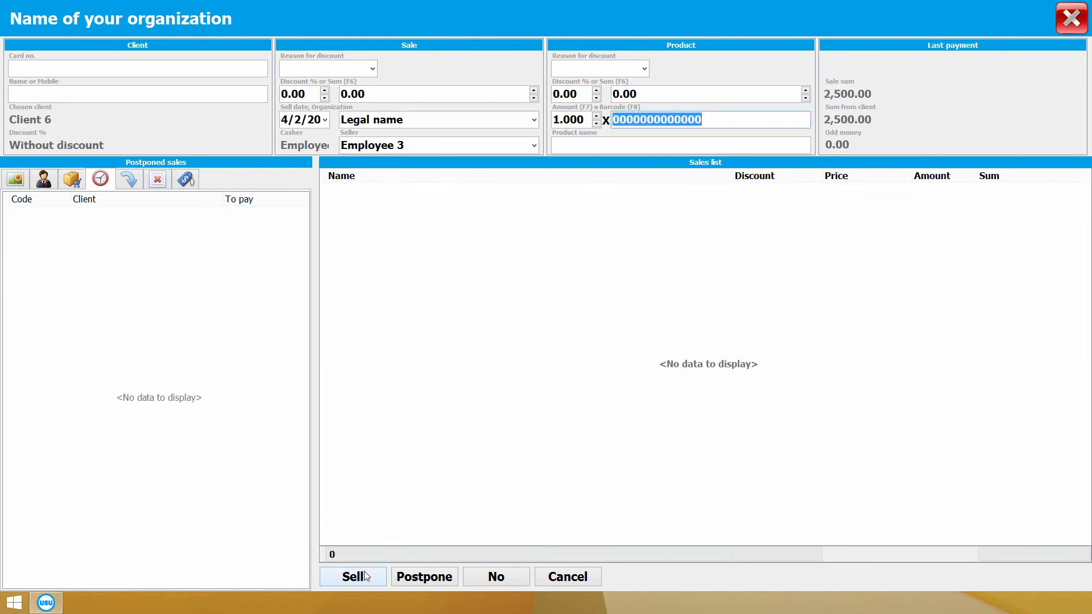
{"action": "key", "text": "Escape"}
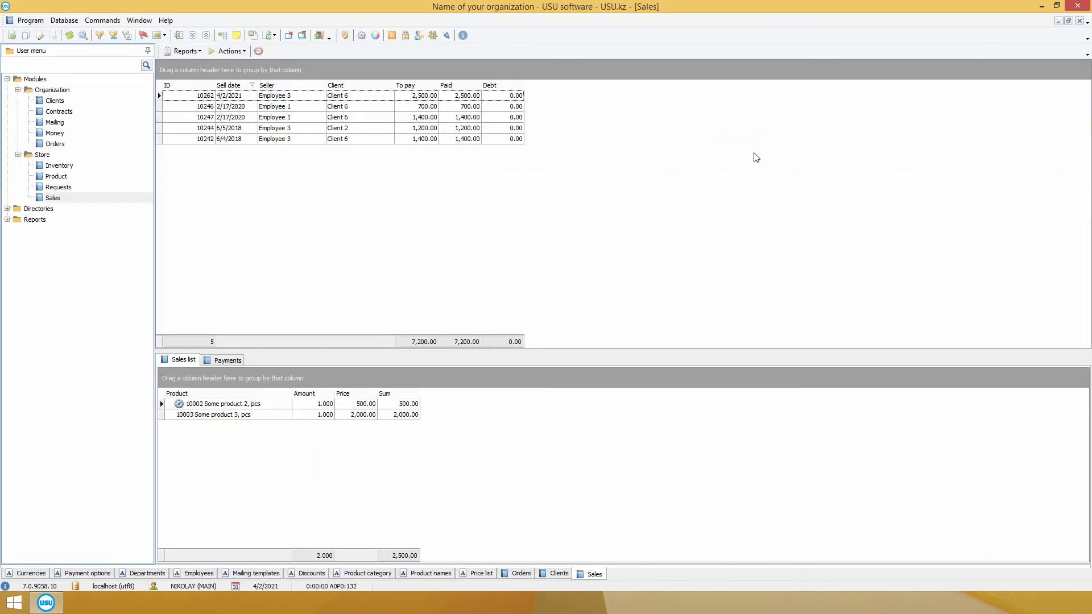
Step: Generate and review the waybill for sale 10262, then generate its 2,500.00 receipt
{"action": "left_click", "coordinate": [241, 98]}
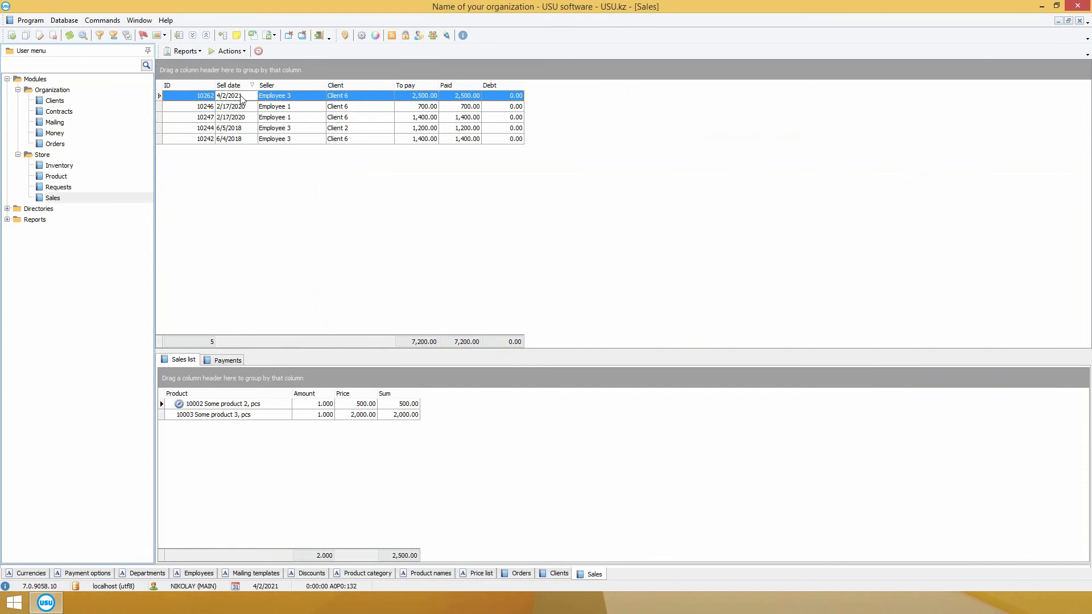
{"action": "left_click", "coordinate": [184, 51]}
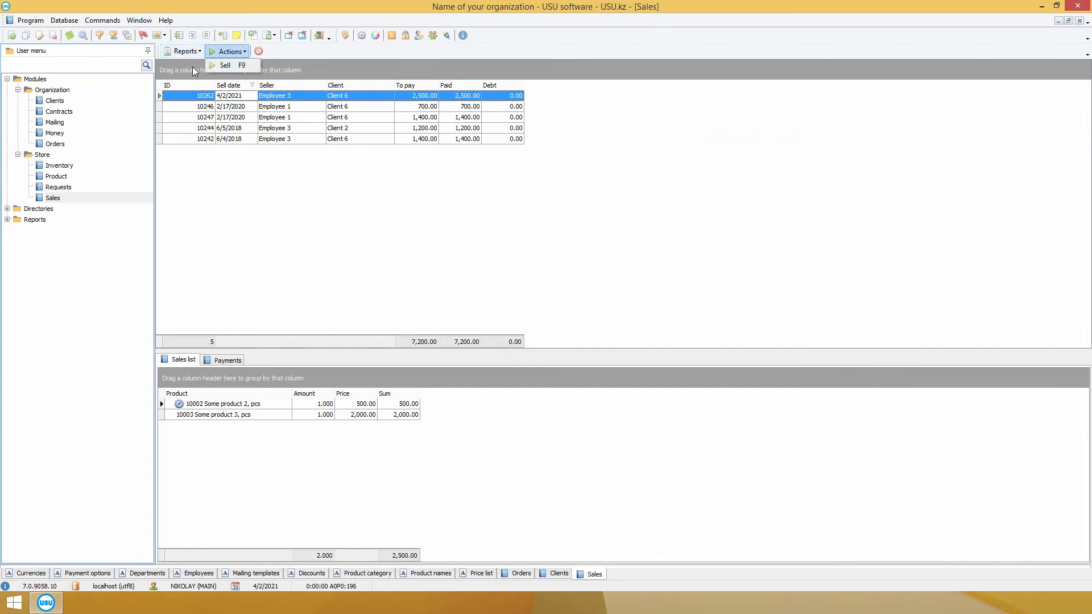
{"action": "left_click", "coordinate": [204, 78]}
{"action": "scroll", "coordinate": [361, 209], "scroll_direction": "down", "scroll_amount": 5}
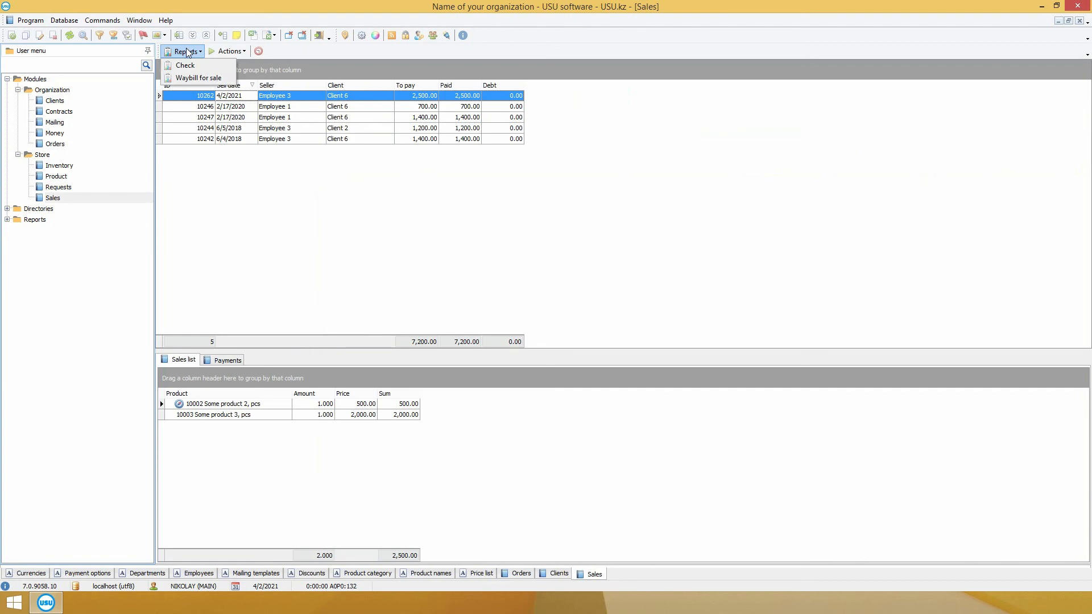
{"action": "left_click", "coordinate": [185, 65]}
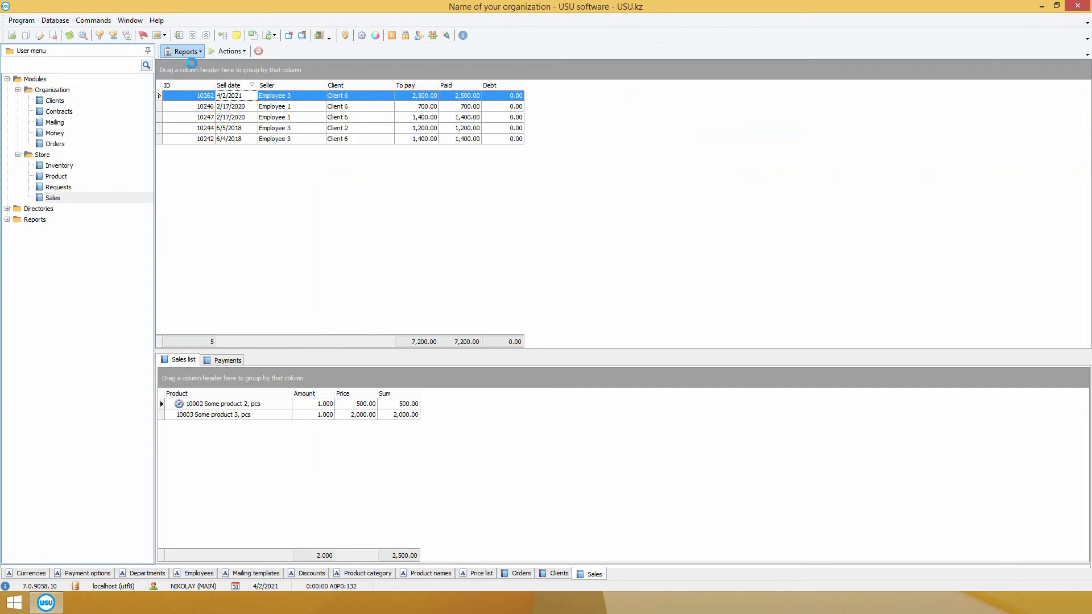
{"action": "scroll", "coordinate": [621, 218], "scroll_direction": "up", "scroll_amount": 9}
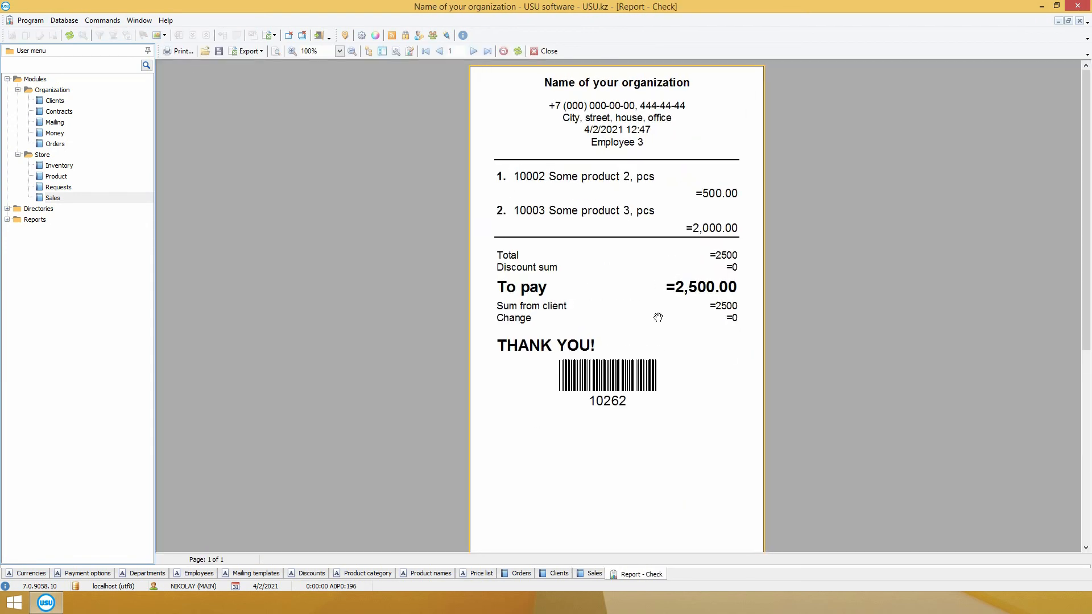
Step: Close the receipt, collapse Modules and Directories, expand Reports, and view the Profit report
{"action": "left_click", "coordinate": [545, 51]}
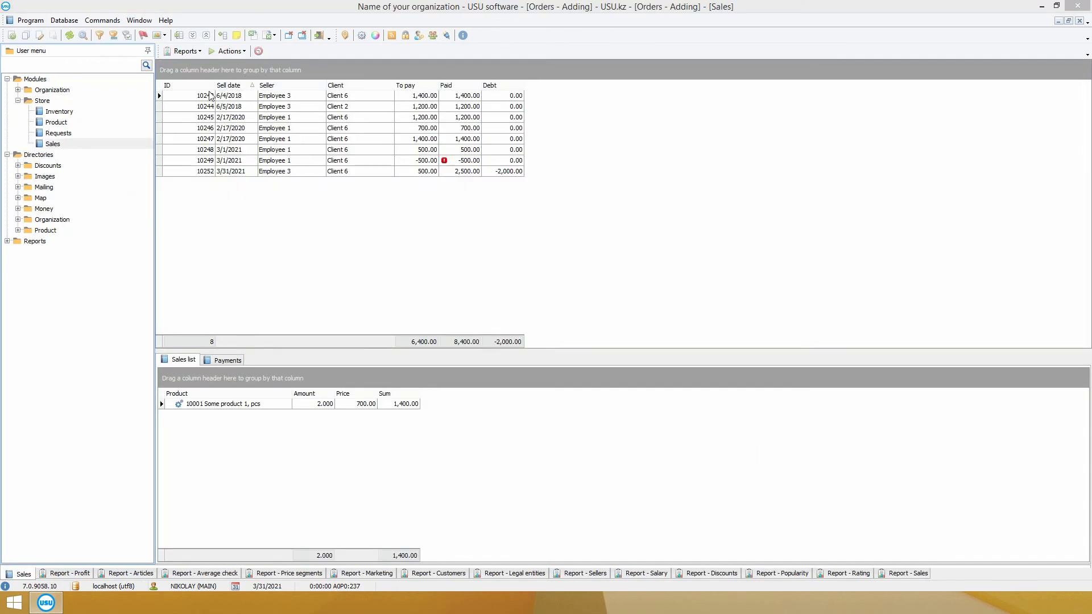
{"action": "left_click", "coordinate": [7, 79]}
{"action": "left_click", "coordinate": [7, 79]}
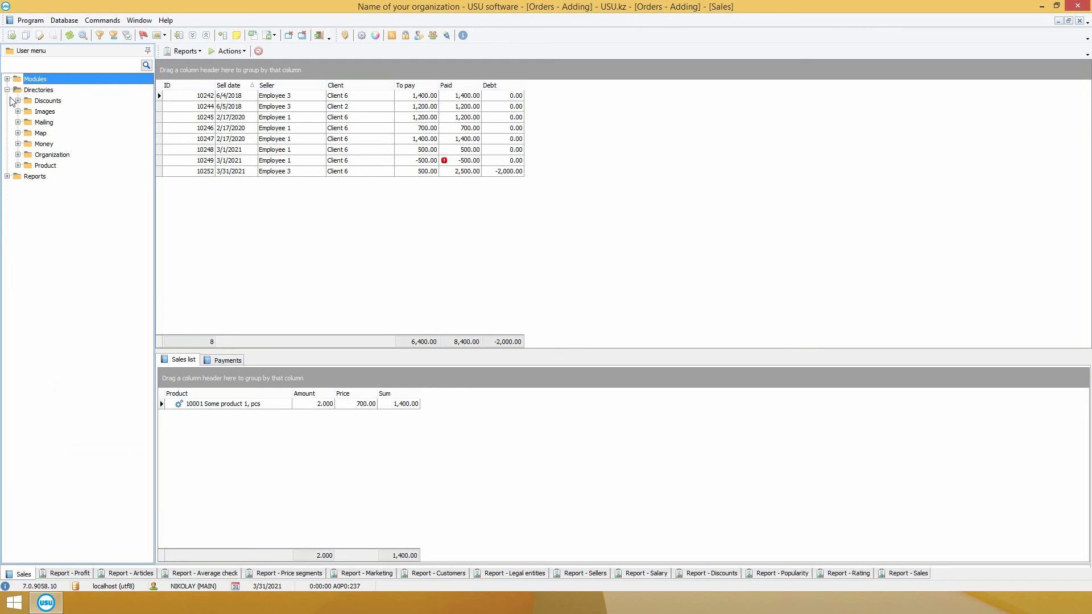
{"action": "left_click", "coordinate": [7, 176]}
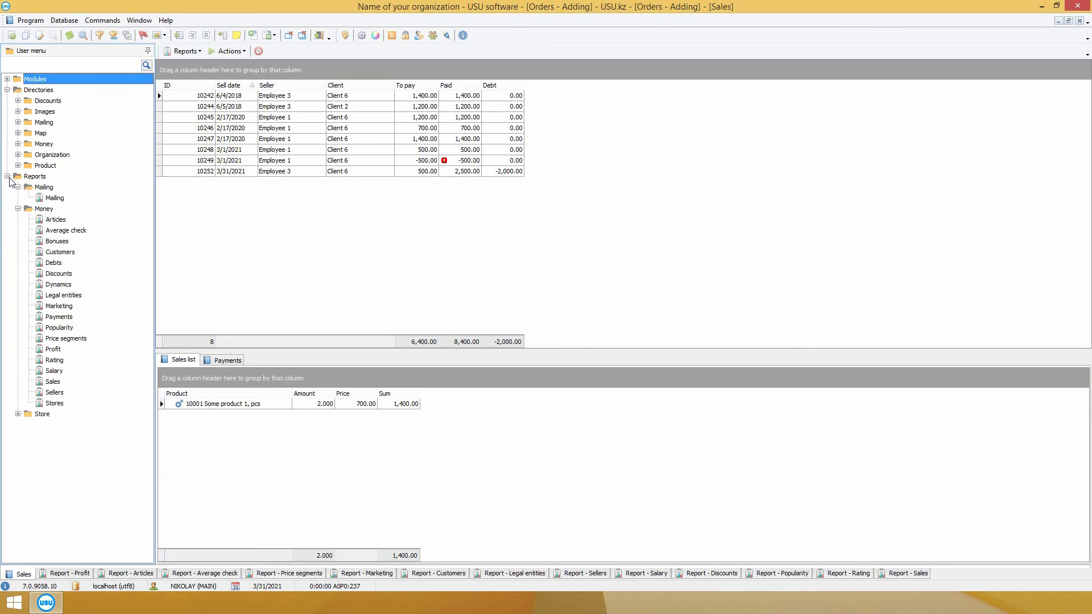
{"action": "left_click", "coordinate": [7, 90]}
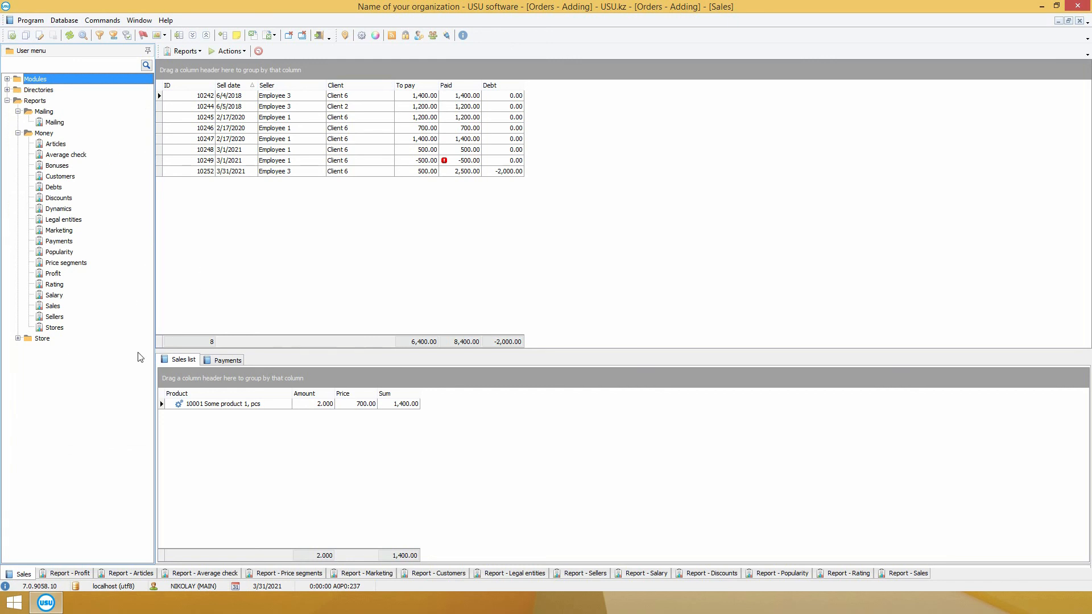
{"action": "left_click", "coordinate": [75, 575]}
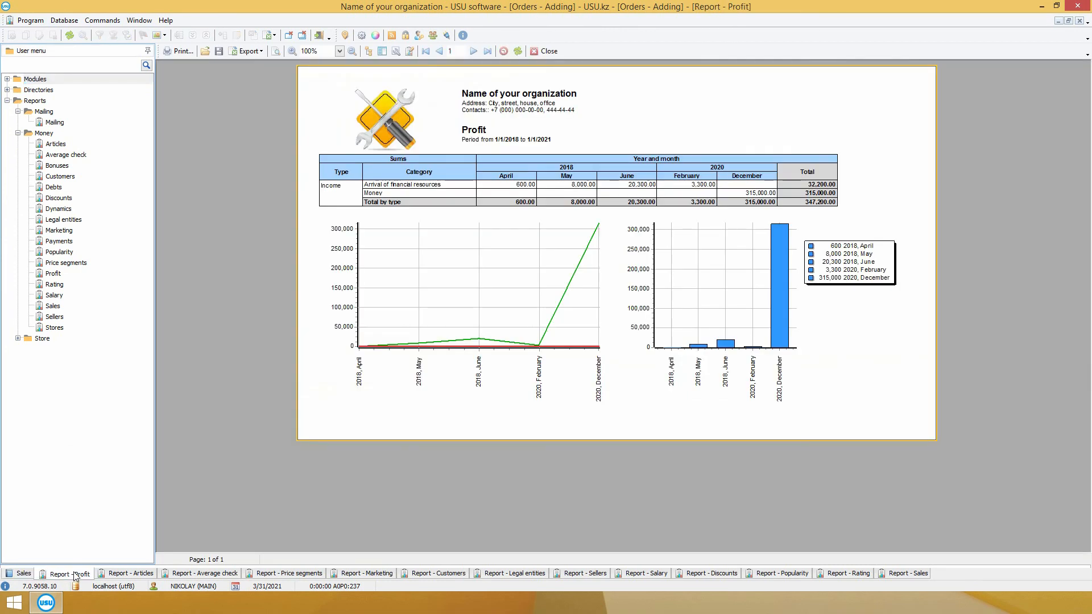
Step: Review the Financial items report, then expand Store reports and view the Average check report (806.25)
{"action": "left_click", "coordinate": [130, 574]}
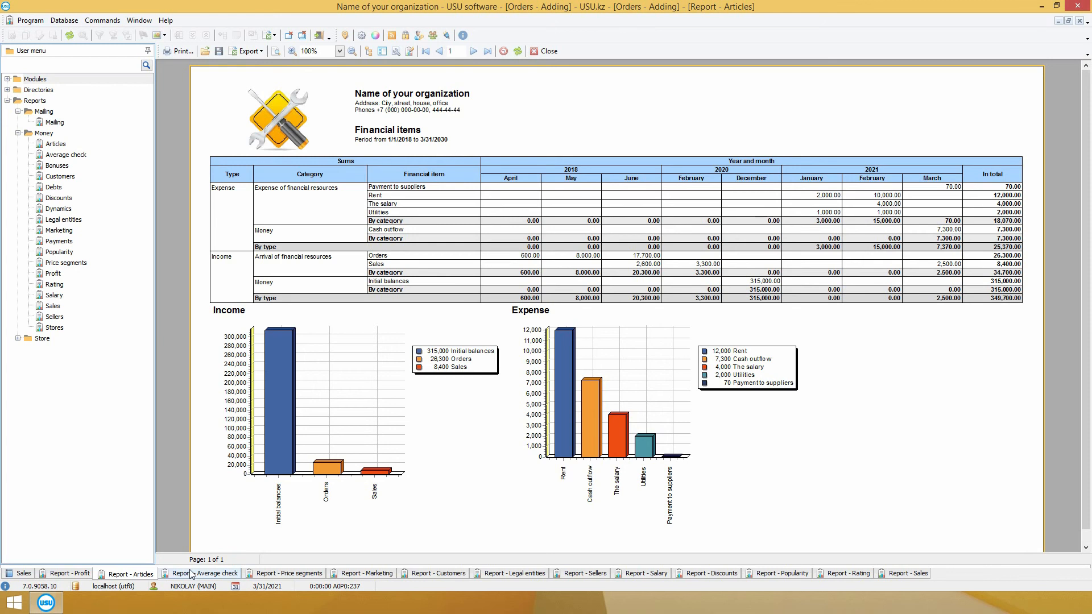
{"action": "left_click", "coordinate": [32, 105]}
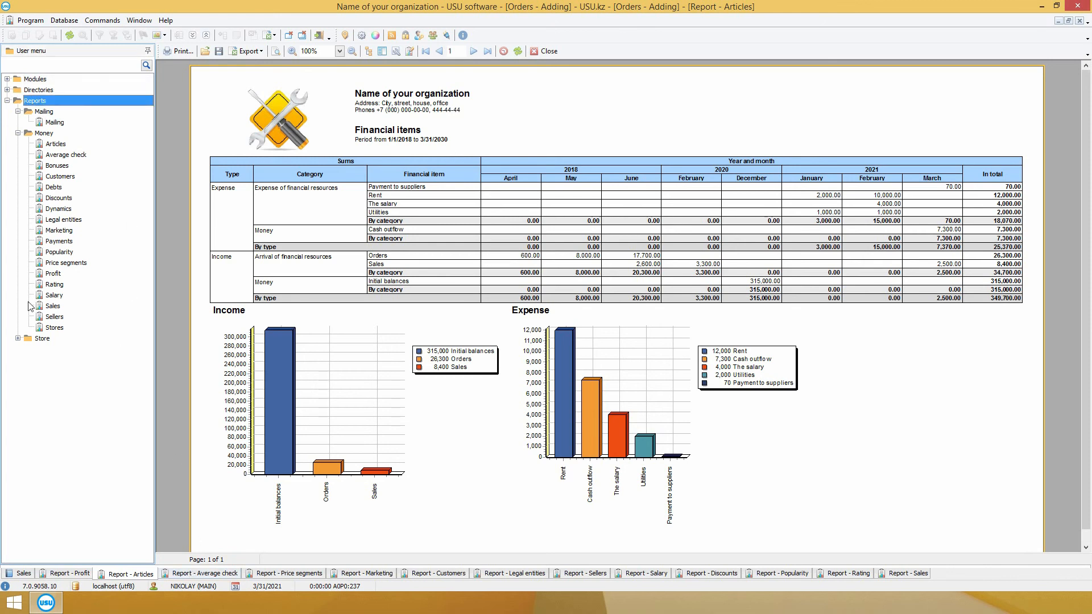
{"action": "left_click", "coordinate": [18, 338]}
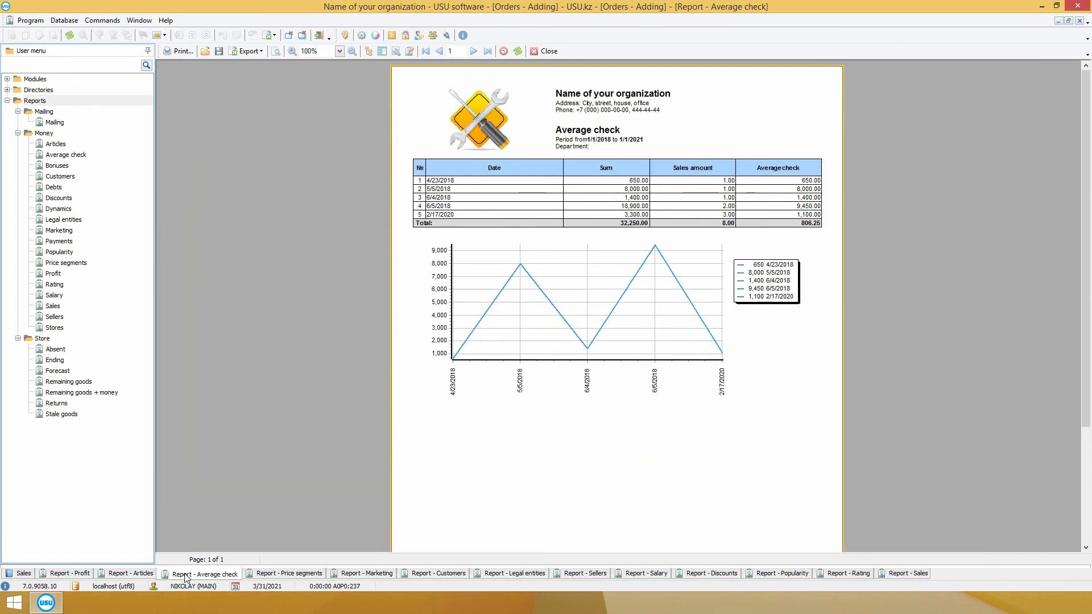
{"action": "left_click", "coordinate": [187, 573]}
Step: View the Price segments, Marketing, Customers, Legal entities and Sellers reports in turn
{"action": "left_click", "coordinate": [302, 575]}
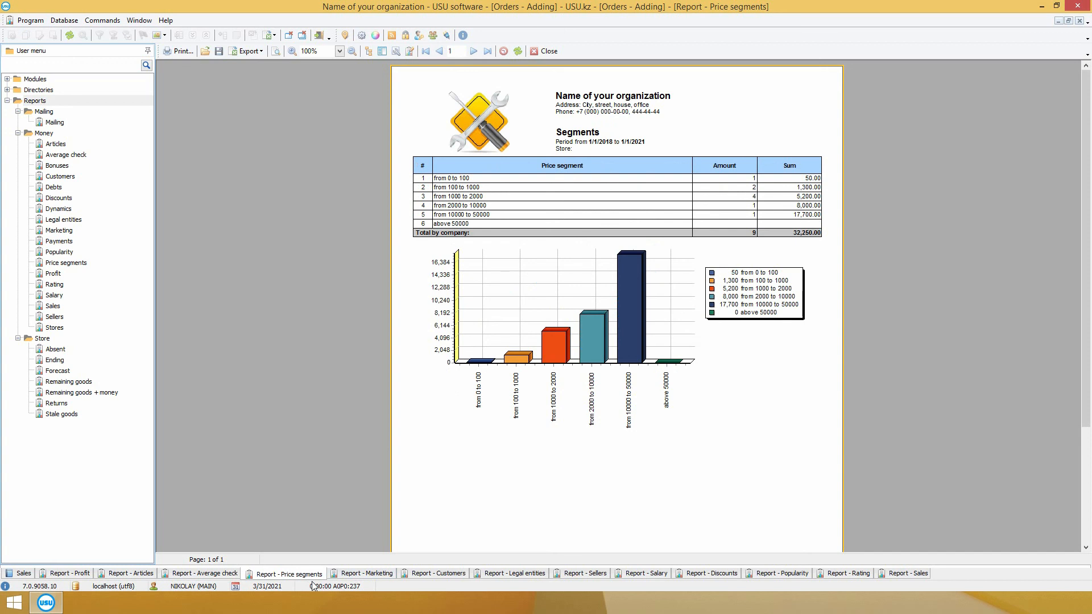
{"action": "left_click", "coordinate": [375, 573]}
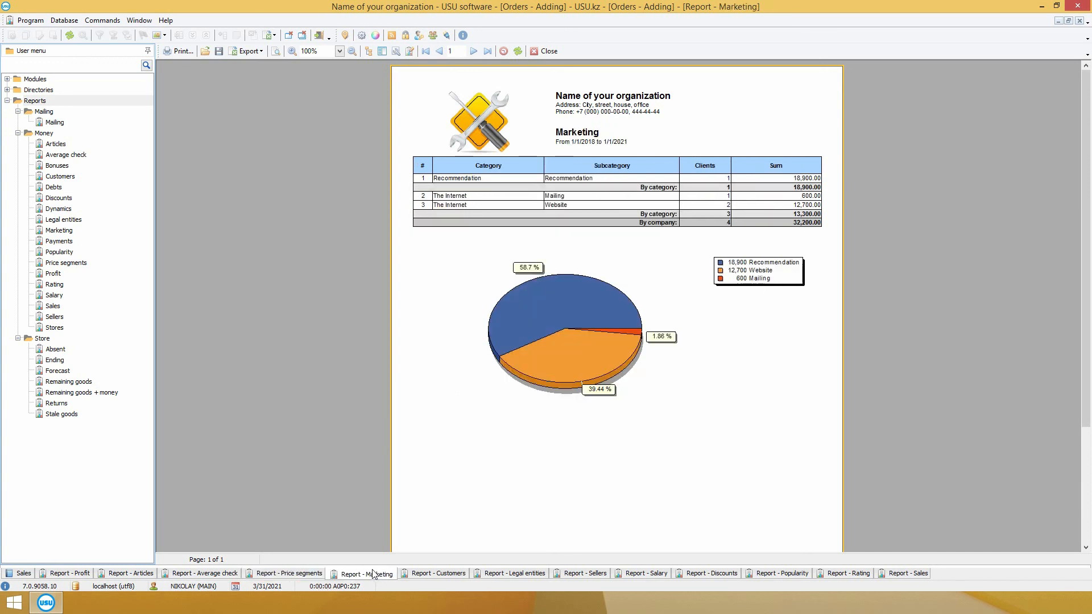
{"action": "left_click", "coordinate": [424, 574]}
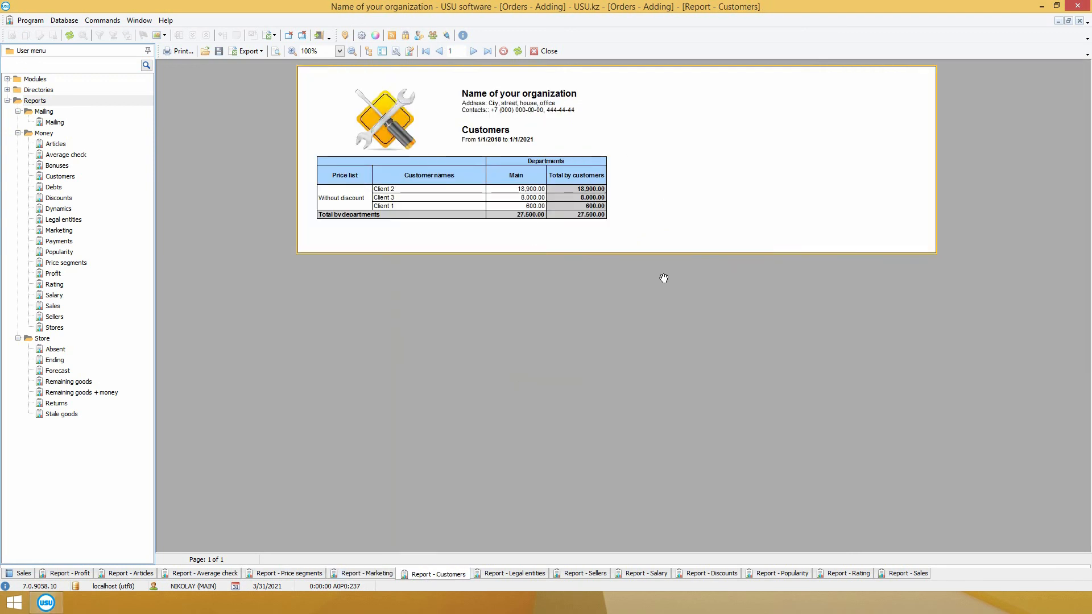
{"action": "left_click", "coordinate": [522, 575]}
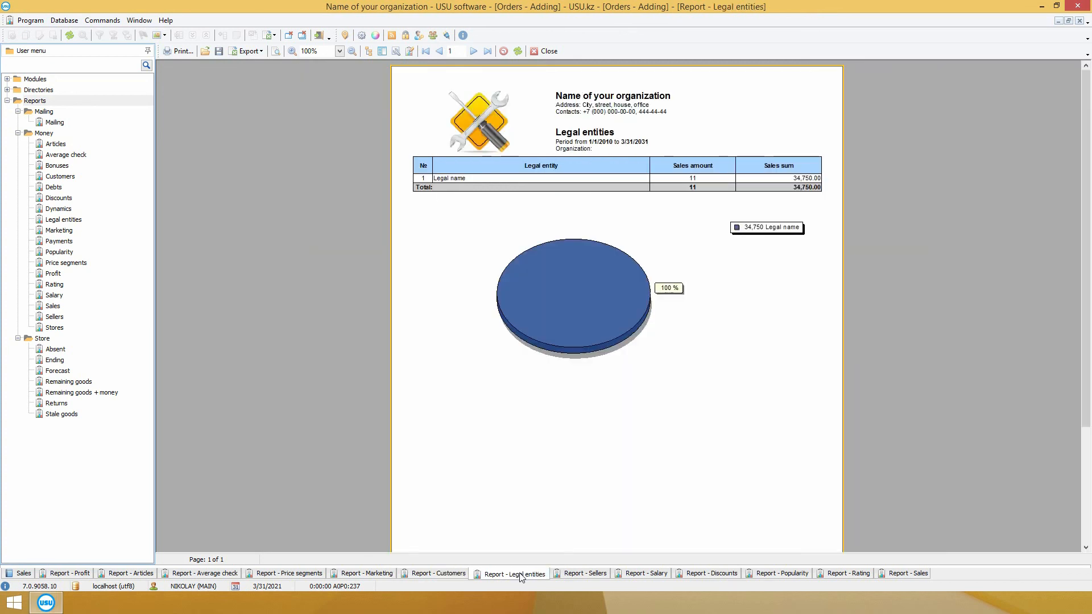
{"action": "left_click", "coordinate": [575, 575]}
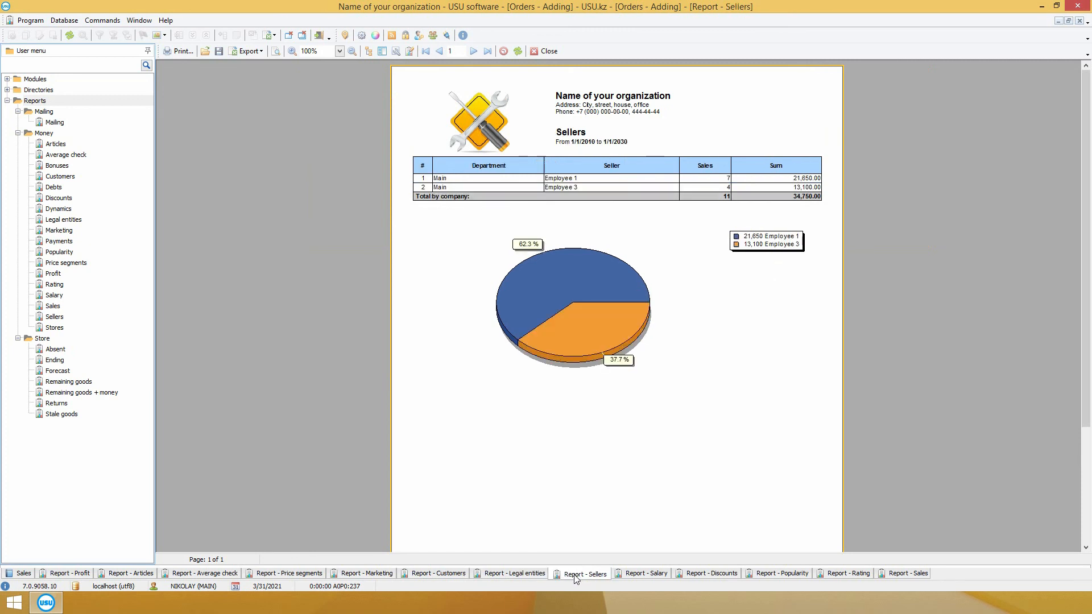
Step: View the Salary, Discounts, Popularity, Rating and Sales reports in turn
{"action": "left_click", "coordinate": [650, 575]}
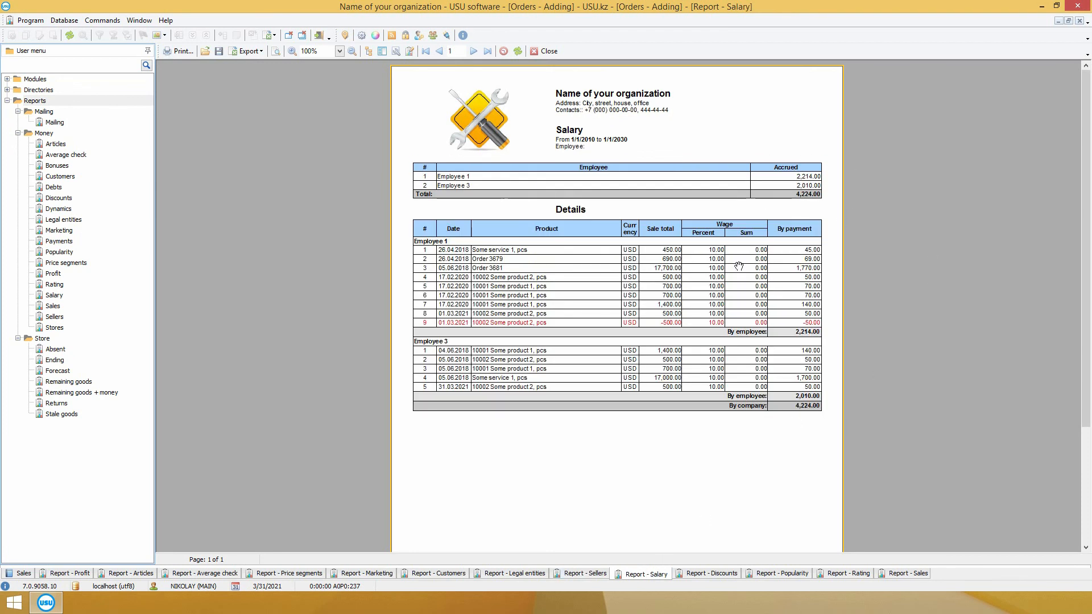
{"action": "left_click", "coordinate": [717, 575]}
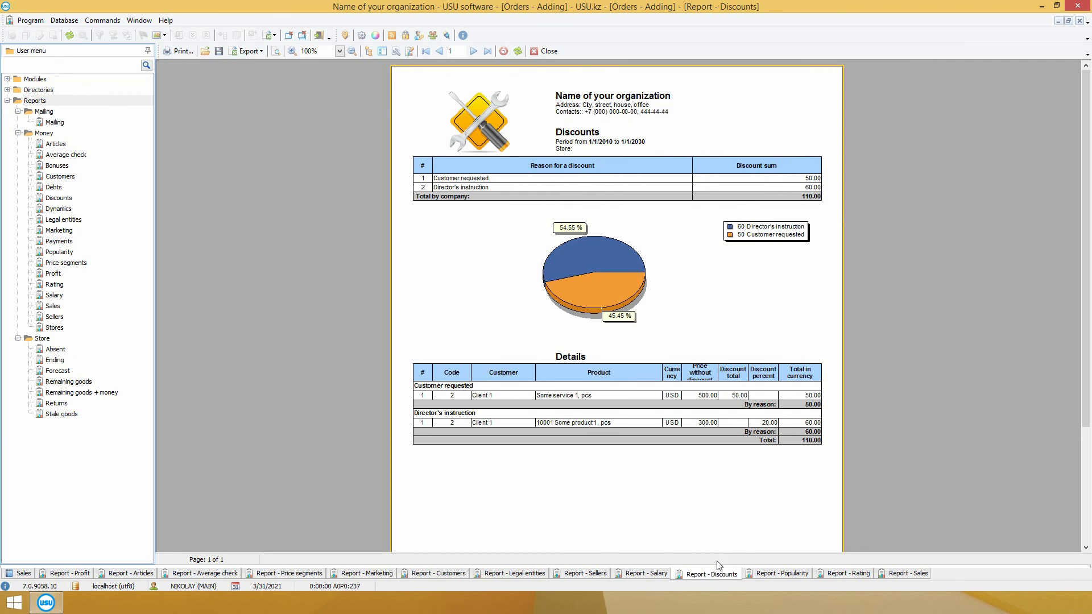
{"action": "left_click", "coordinate": [783, 574]}
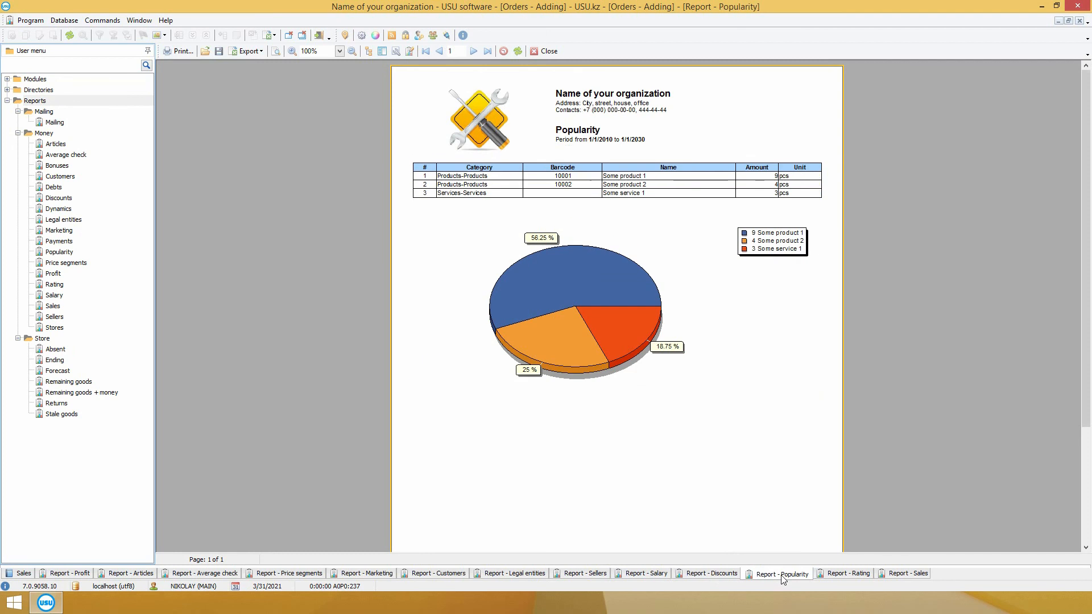
{"action": "left_click", "coordinate": [848, 574]}
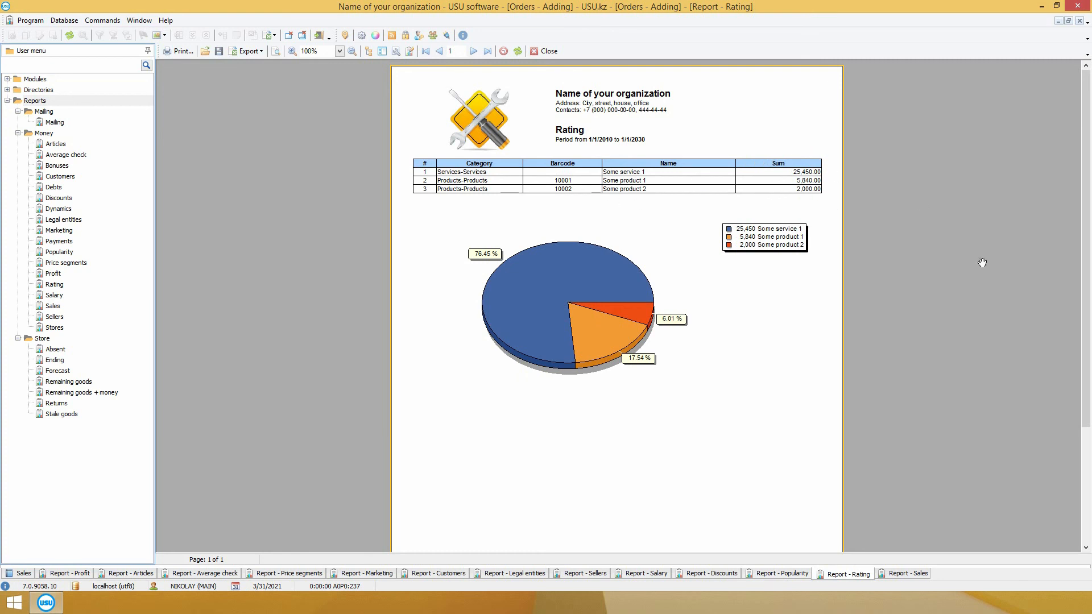
{"action": "left_click", "coordinate": [918, 575]}
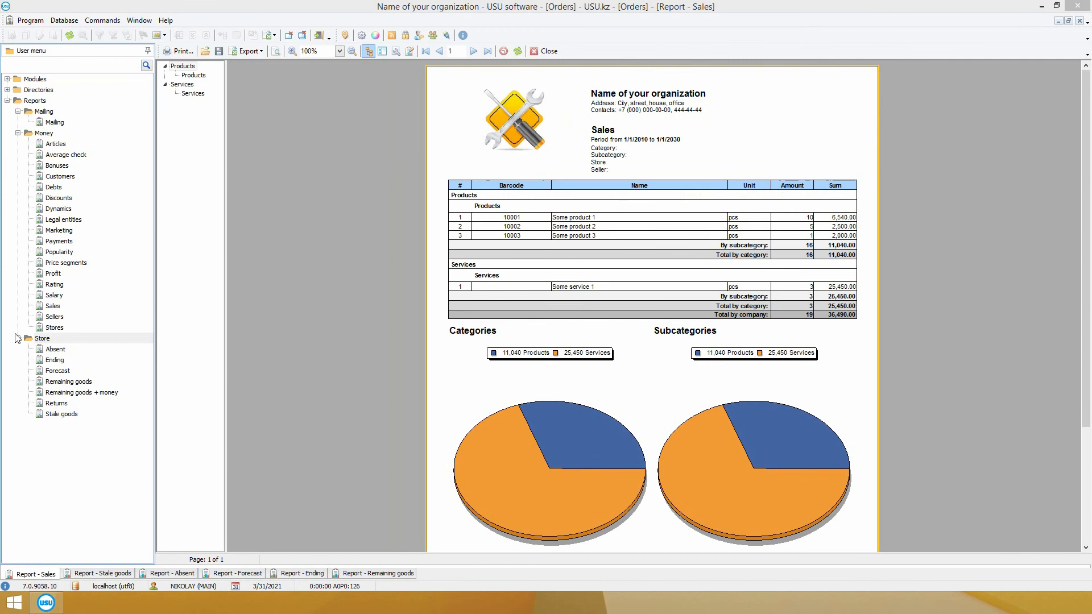
Step: In Store reports, view the Stale goods report, then the Absent report of requested spare parts
{"action": "left_click", "coordinate": [46, 338]}
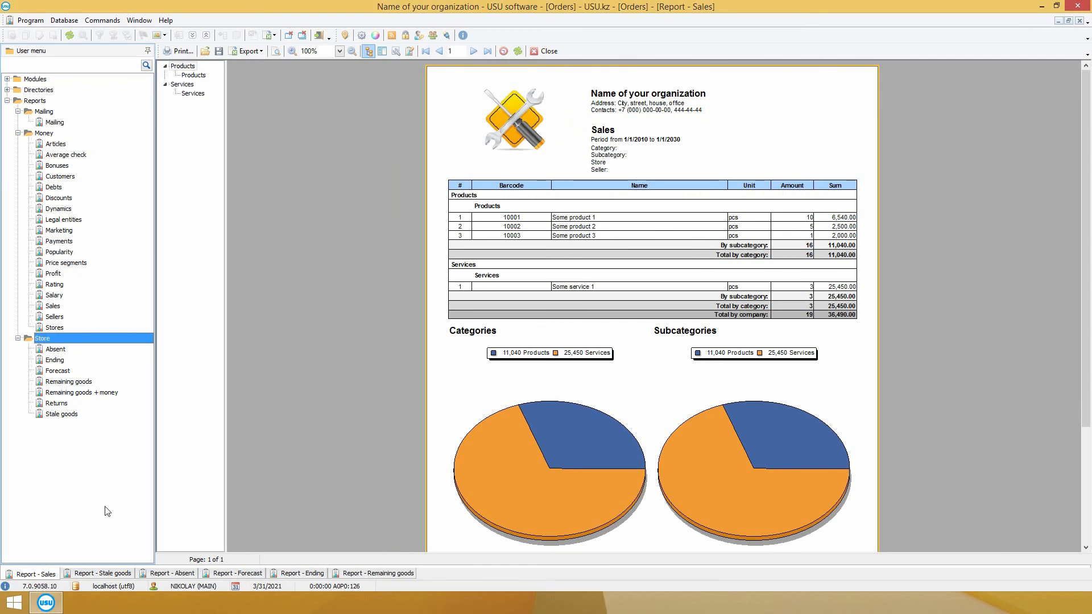
{"action": "left_click", "coordinate": [104, 573]}
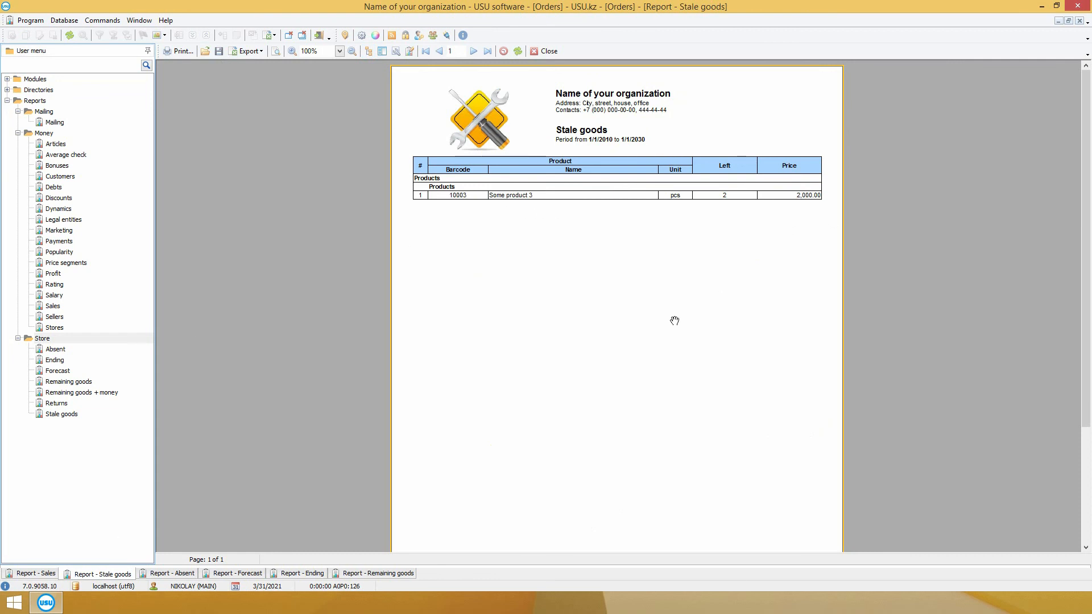
{"action": "left_click", "coordinate": [170, 575]}
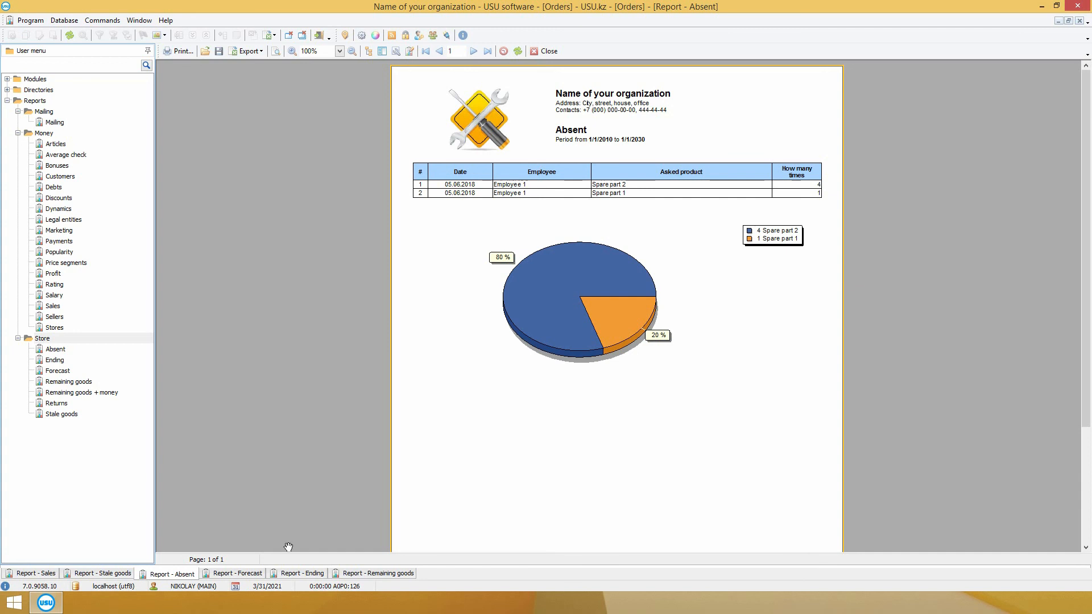
Step: Review the Forecast, Ending and Remaining goods reports in turn
{"action": "left_click", "coordinate": [235, 576]}
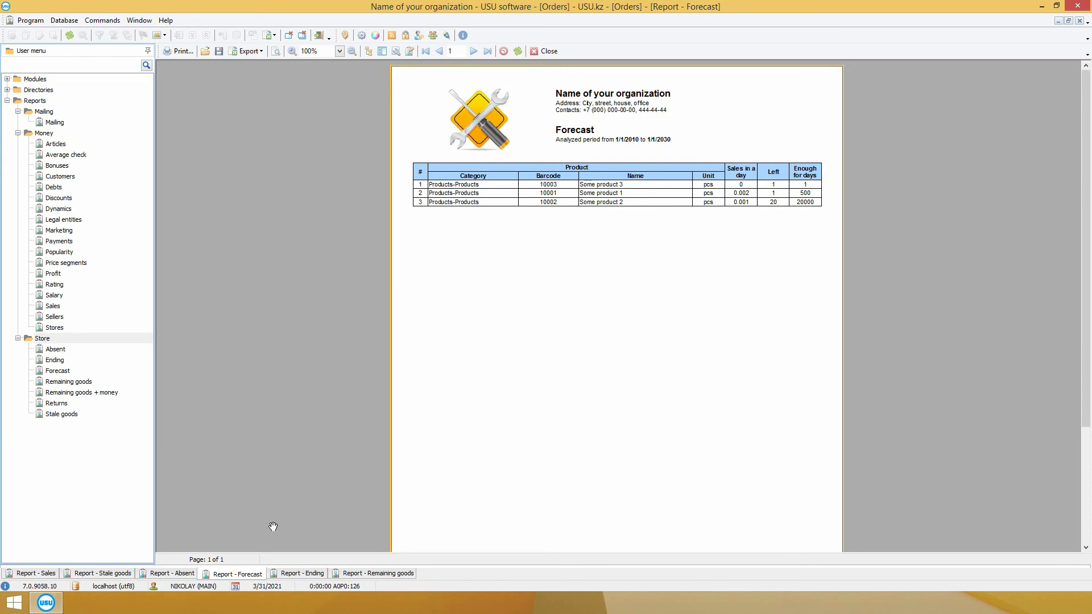
{"action": "left_click", "coordinate": [305, 575]}
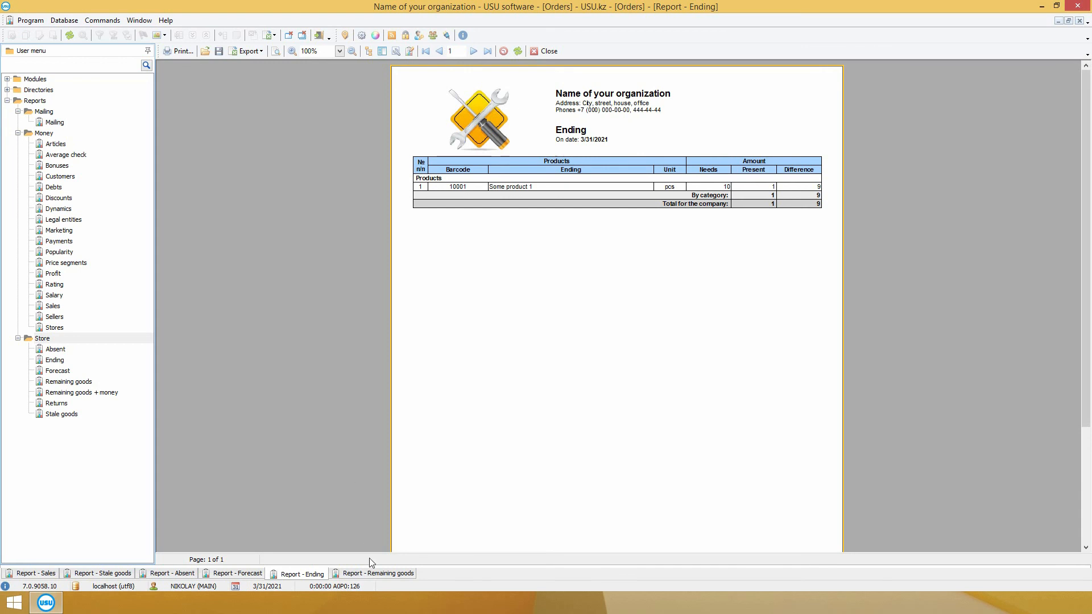
{"action": "left_click", "coordinate": [373, 574]}
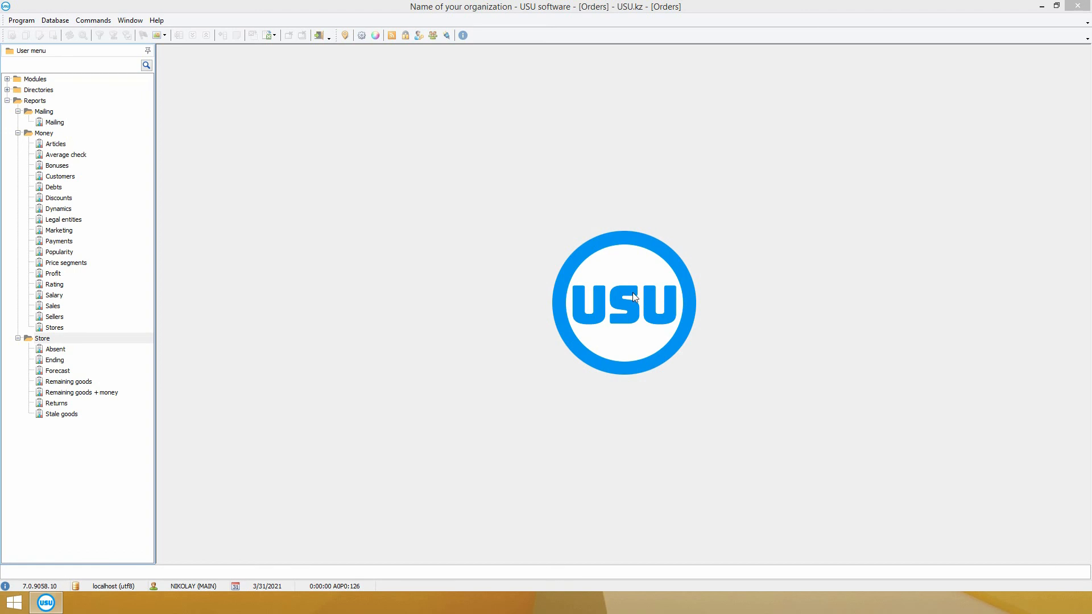
Step: Open the Audit log and filter the User column to a single user
{"action": "left_click", "coordinate": [395, 35]}
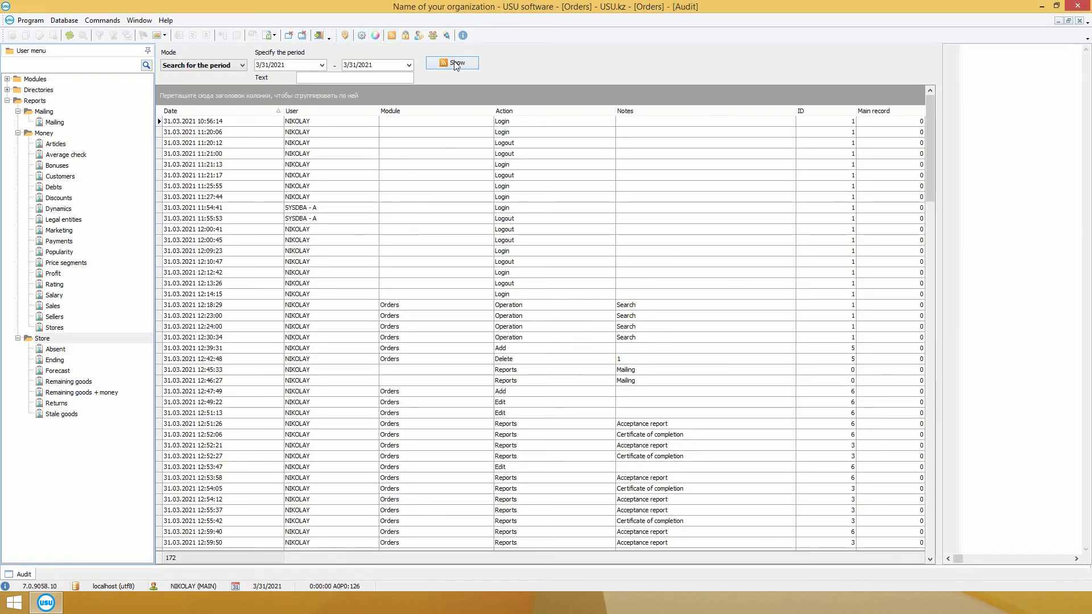
{"action": "left_click", "coordinate": [374, 109]}
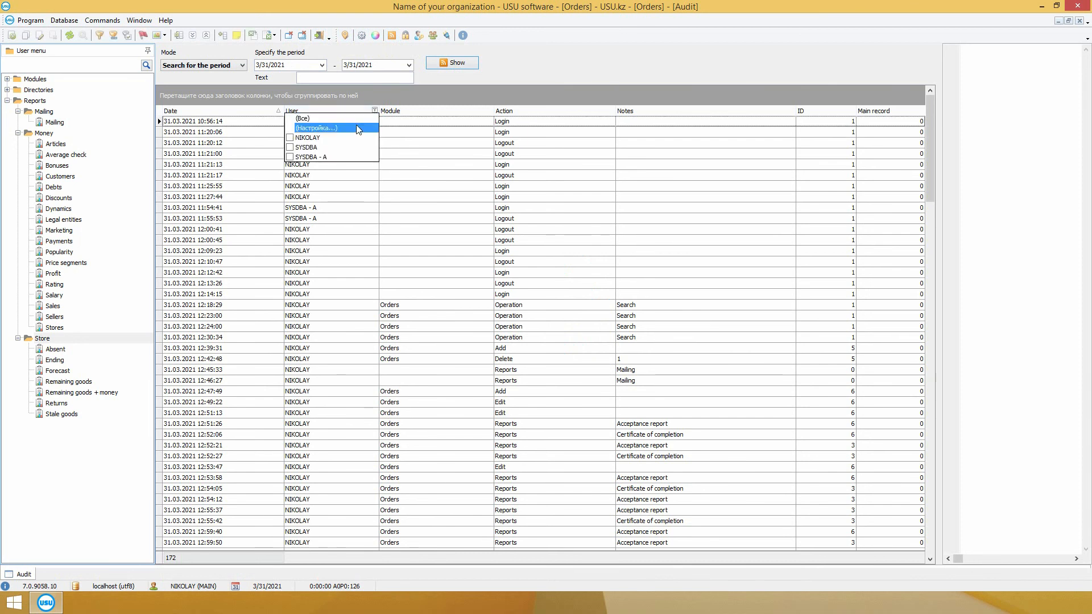
{"action": "left_click", "coordinate": [351, 137]}
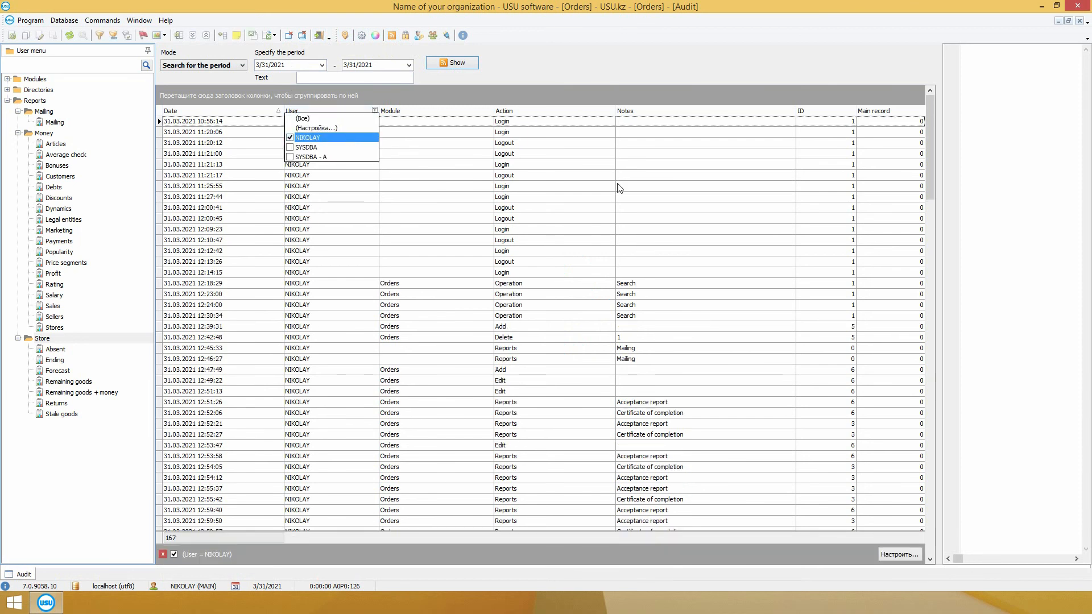
{"action": "left_click", "coordinate": [613, 113]}
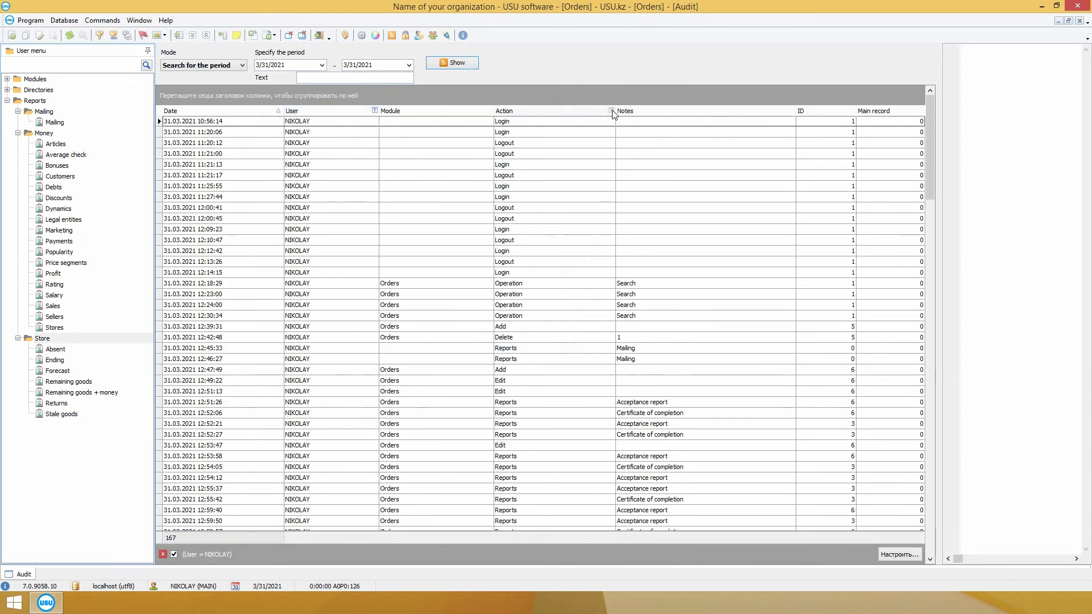
Step: Filter the Action column to Add, Delete, Edit and Login in turn, clearing each
{"action": "left_click", "coordinate": [611, 111]}
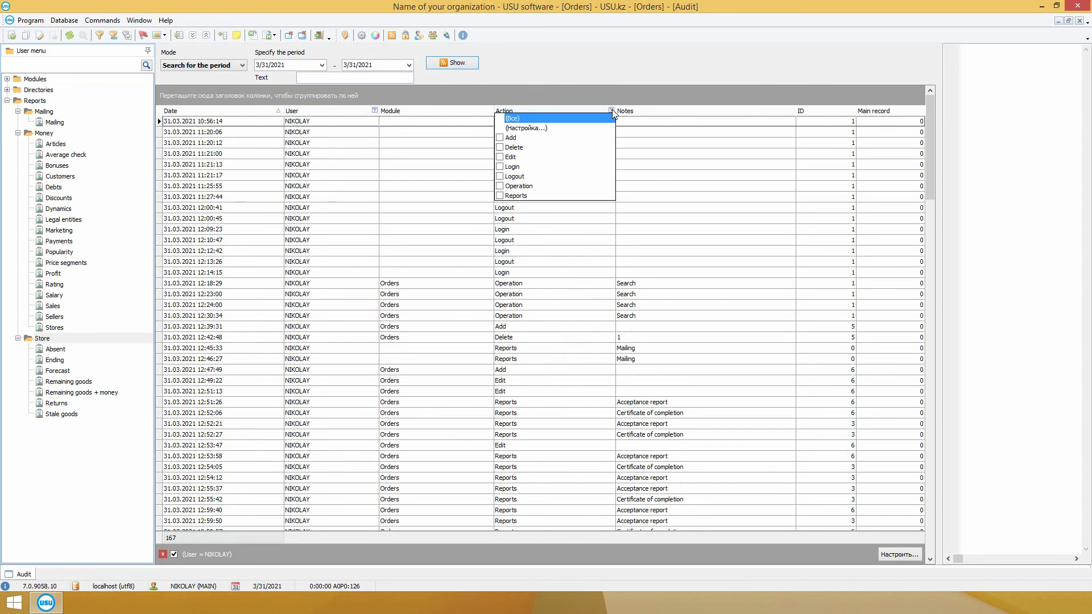
{"action": "left_click", "coordinate": [548, 139]}
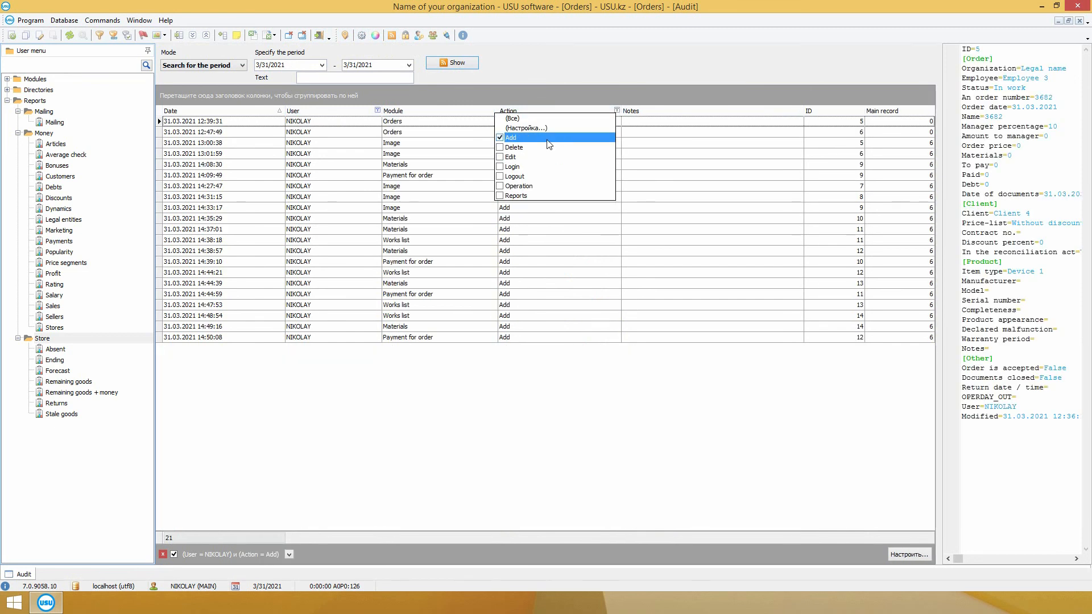
{"action": "left_click", "coordinate": [546, 139]}
{"action": "left_click", "coordinate": [546, 147]}
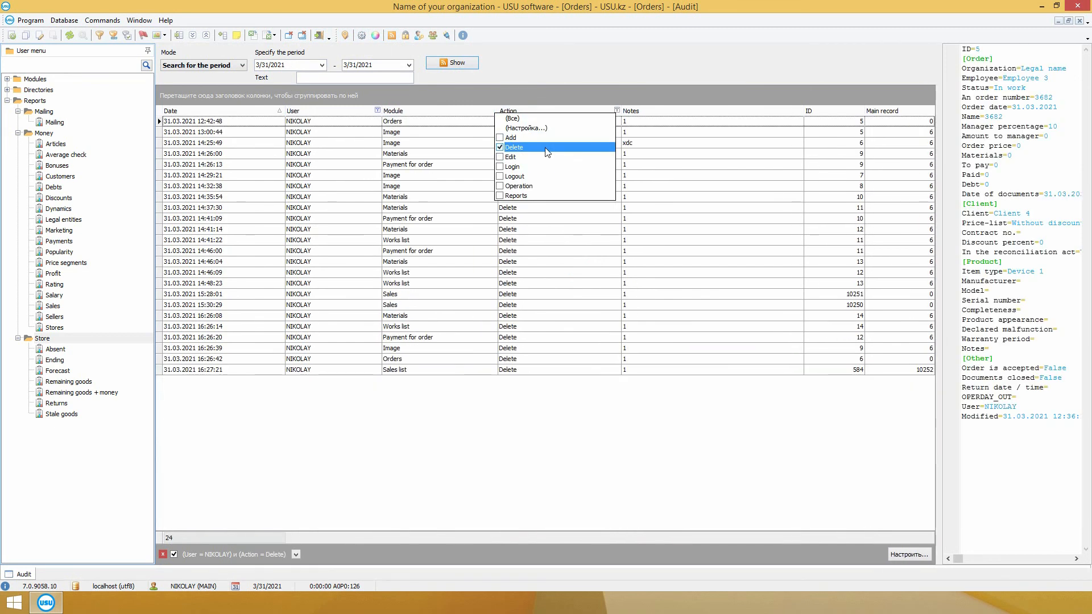
{"action": "left_click", "coordinate": [546, 147]}
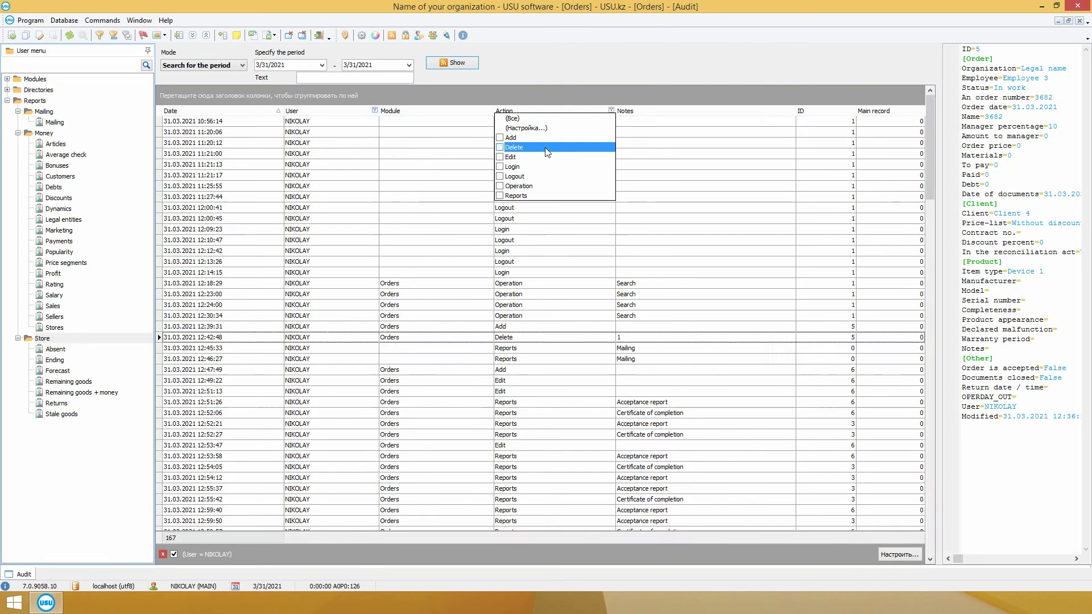
{"action": "left_click", "coordinate": [547, 157]}
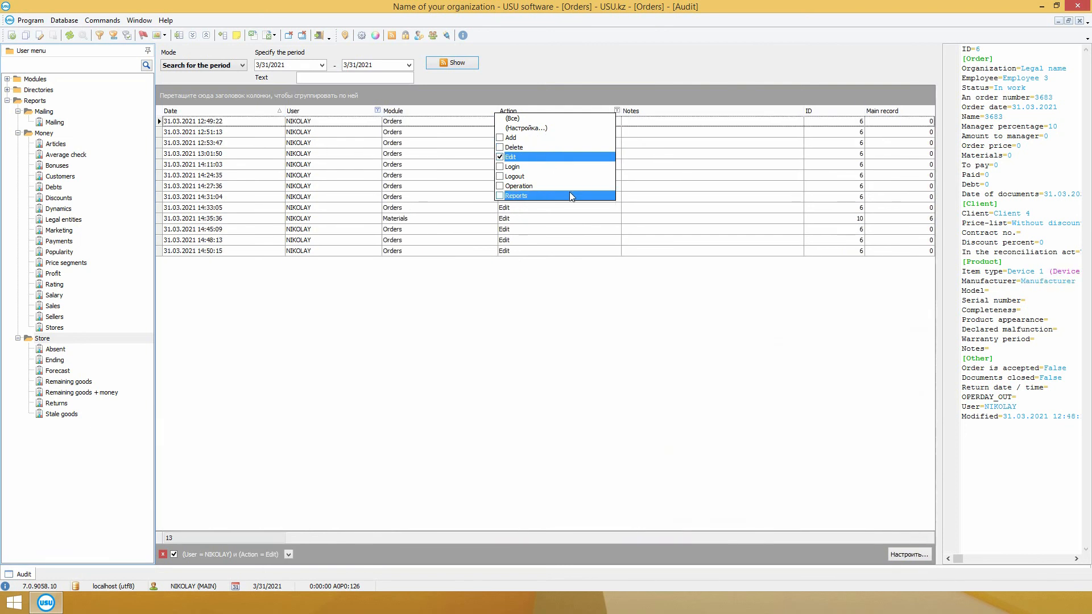
{"action": "left_click", "coordinate": [549, 157]}
{"action": "left_click", "coordinate": [549, 166]}
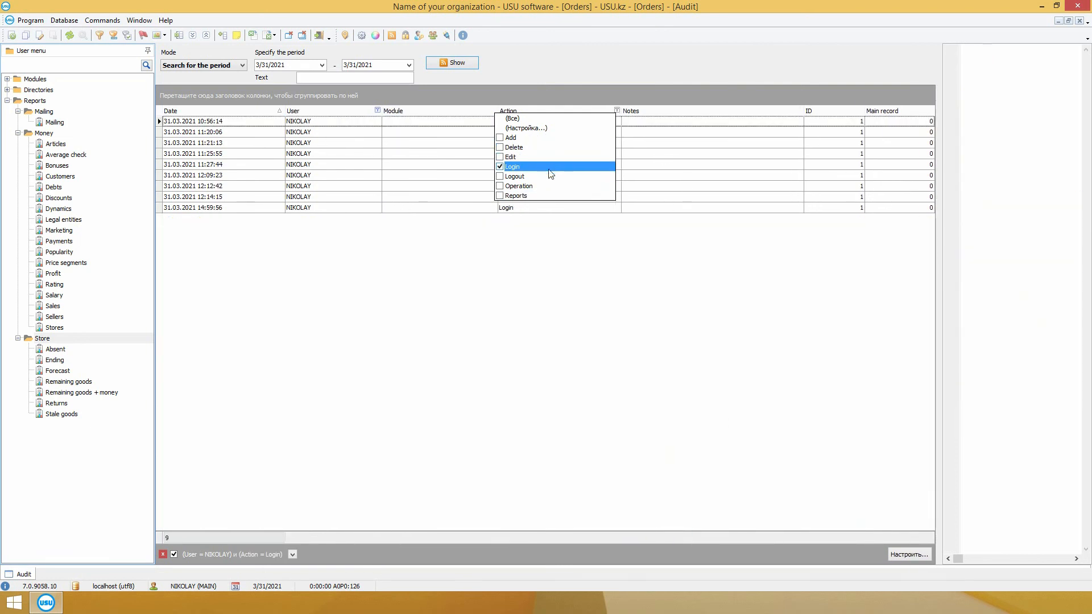
{"action": "left_click", "coordinate": [548, 168]}
Step: Filter the Action column to Reports, then Operation, clearing each filter afterwards
{"action": "left_click", "coordinate": [542, 194]}
{"action": "scroll", "coordinate": [625, 313], "scroll_direction": "down", "scroll_amount": 15}
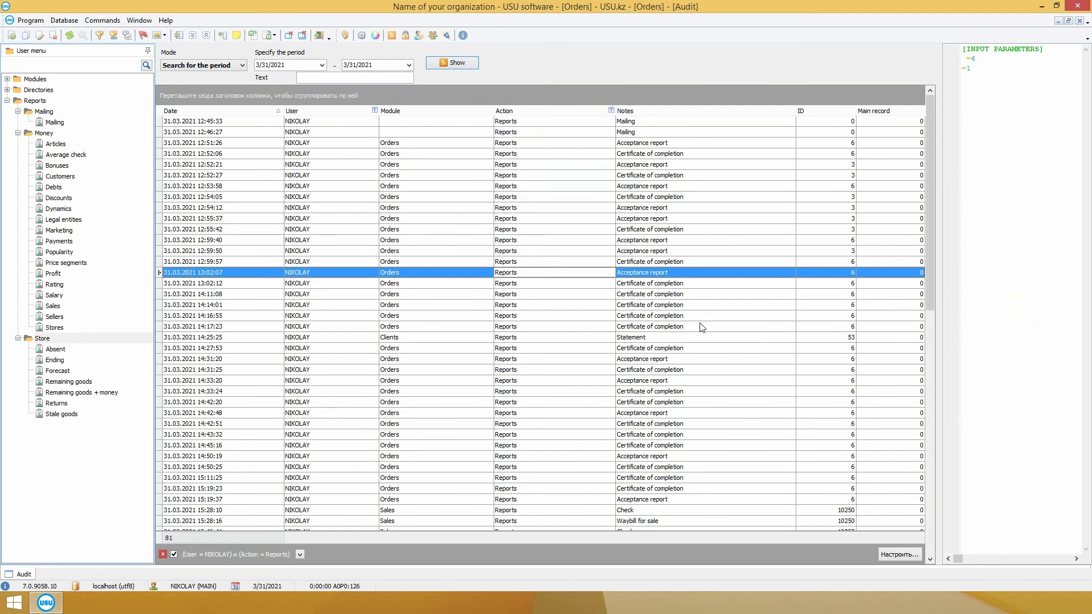
{"action": "scroll", "coordinate": [750, 307], "scroll_direction": "up", "scroll_amount": 14}
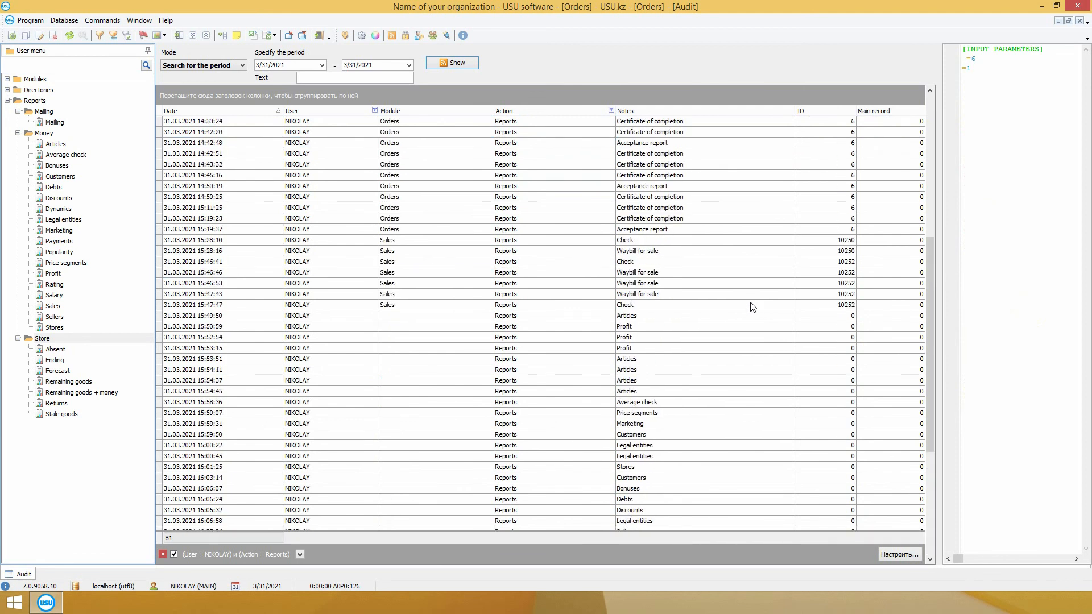
{"action": "left_click", "coordinate": [611, 110]}
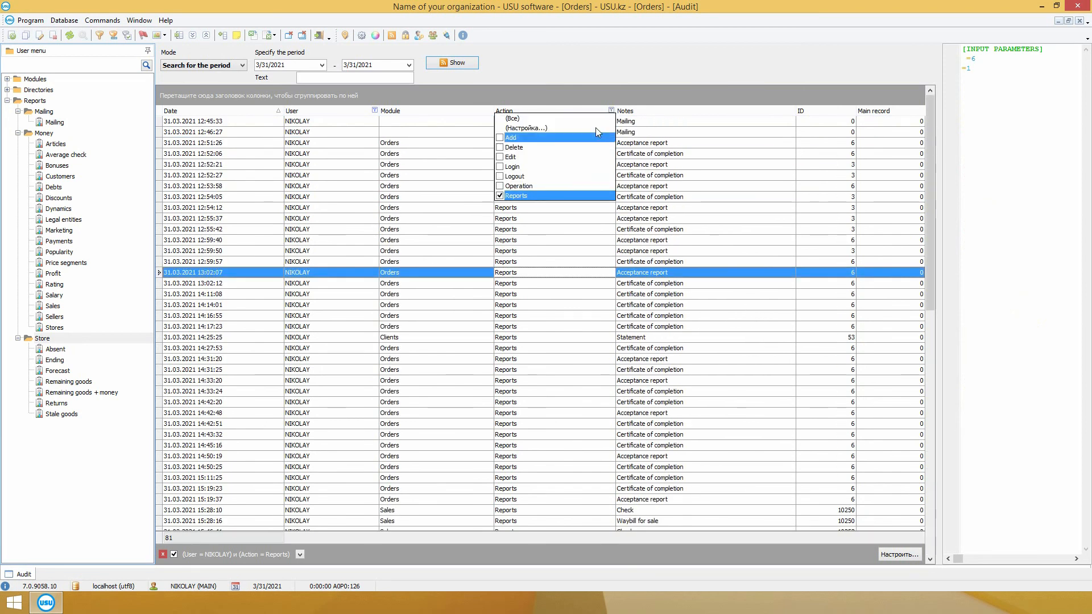
{"action": "left_click", "coordinate": [515, 195]}
{"action": "left_click", "coordinate": [518, 185]}
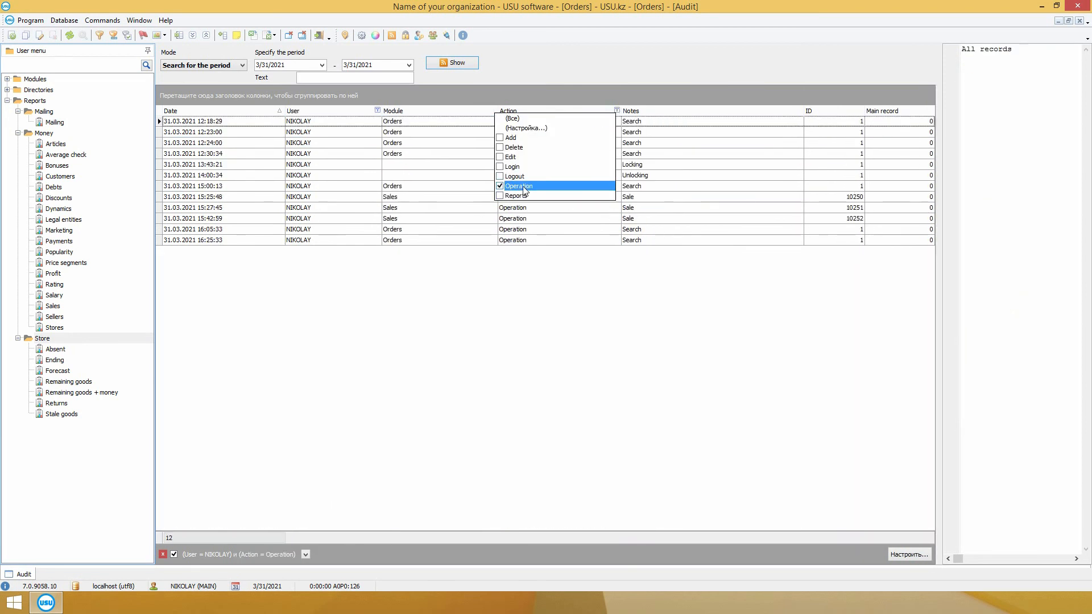
{"action": "left_click", "coordinate": [577, 186]}
{"action": "left_click", "coordinate": [608, 91]}
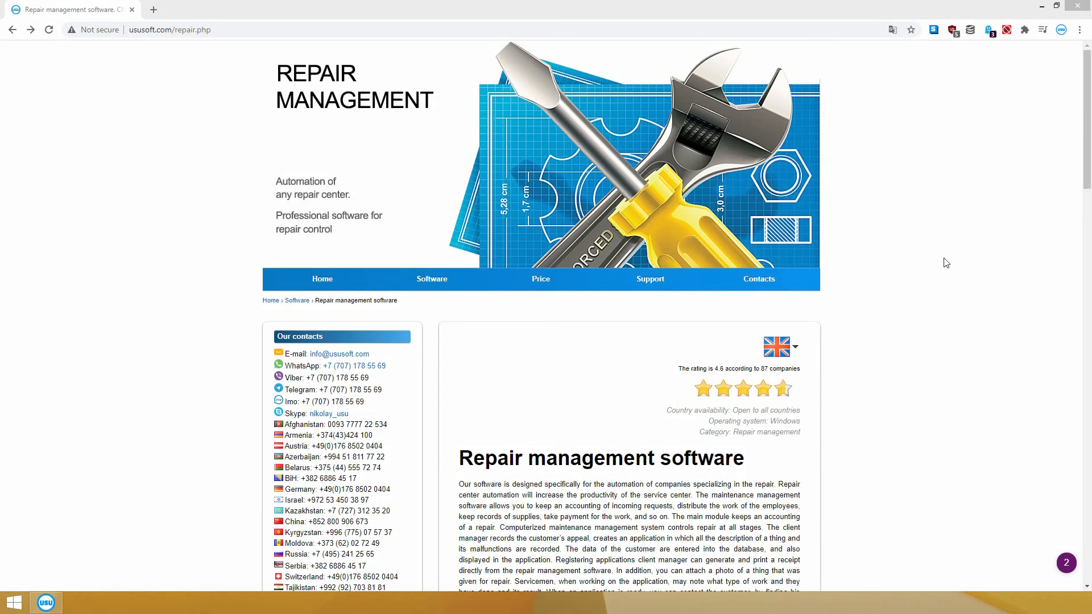
Step: Open the ususoft.com Contacts page and scroll through the per-country representatives to the footer
{"action": "left_click", "coordinate": [745, 278]}
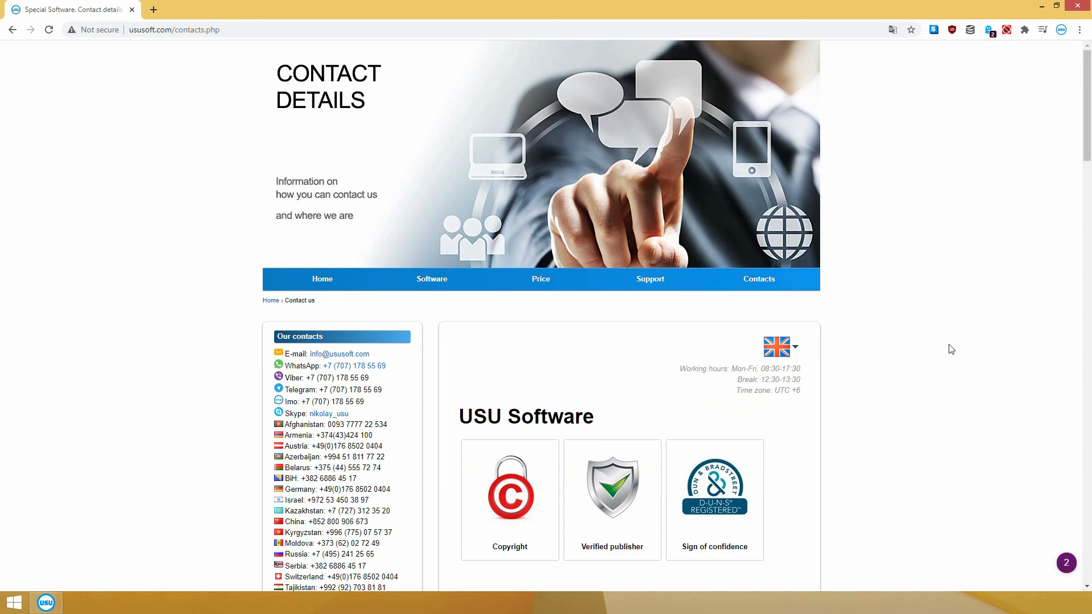
{"action": "scroll", "coordinate": [1086, 142], "scroll_direction": "down", "scroll_amount": 3}
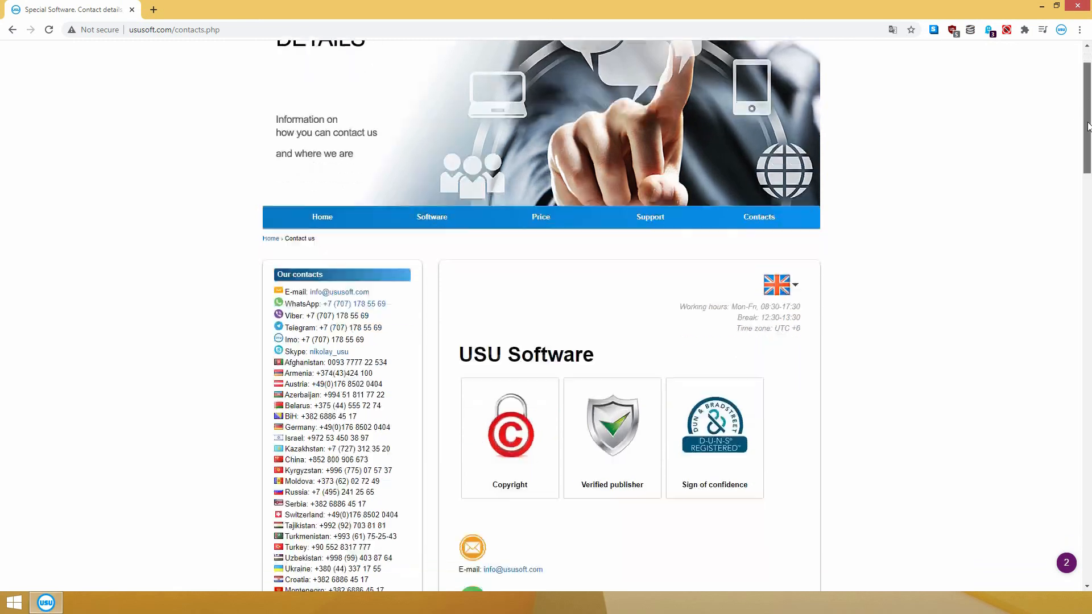
{"action": "left_click_drag", "start_coordinate": [1087, 151], "coordinate": [1088, 237]}
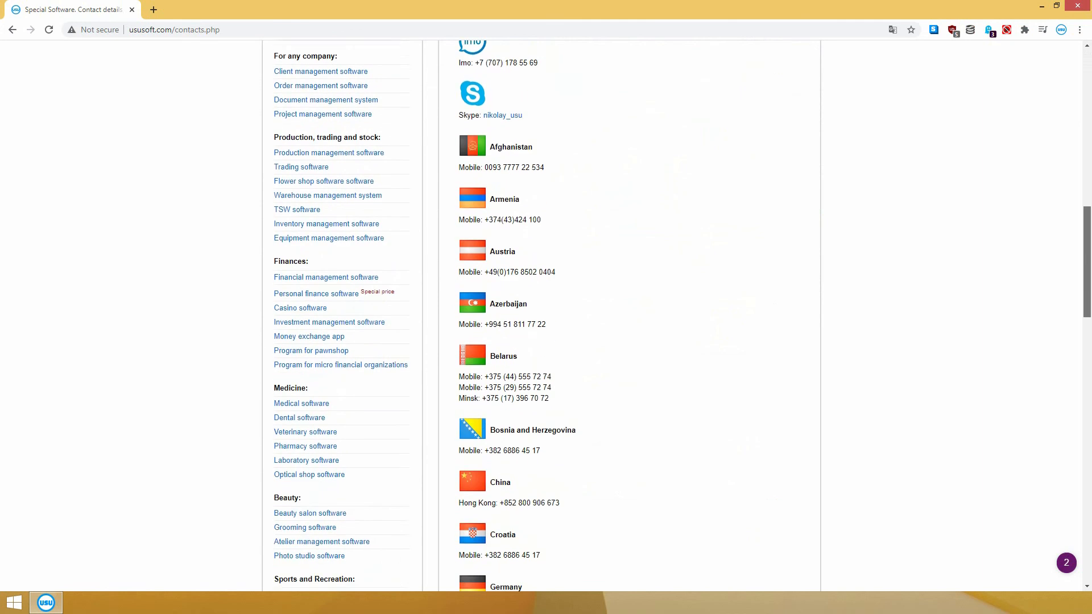
{"action": "scroll", "coordinate": [546, 316], "scroll_direction": "down", "scroll_amount": 3}
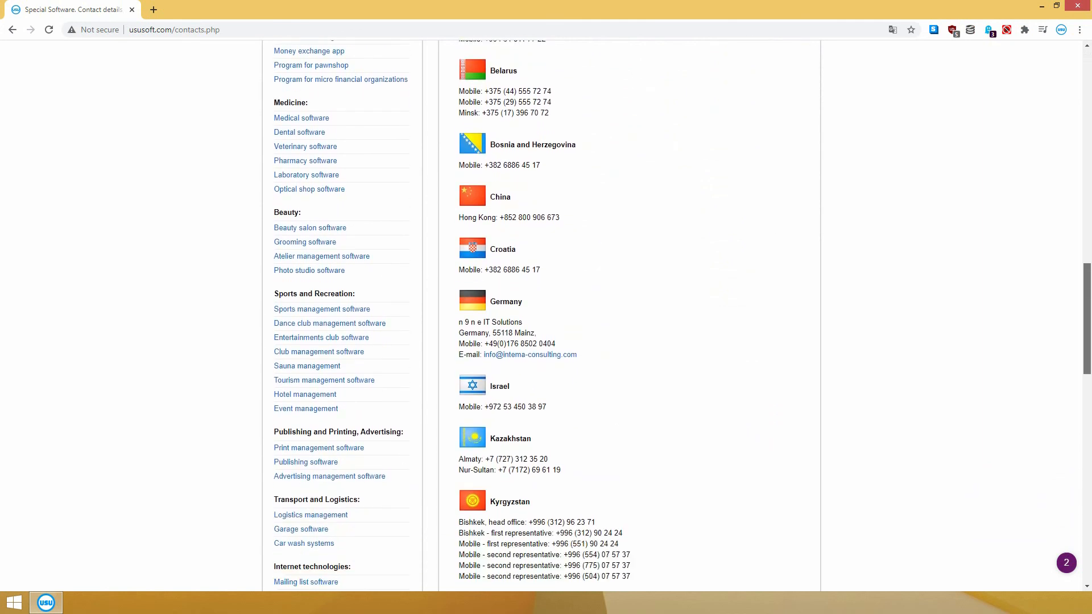
{"action": "scroll", "coordinate": [546, 316], "scroll_direction": "down", "scroll_amount": 6}
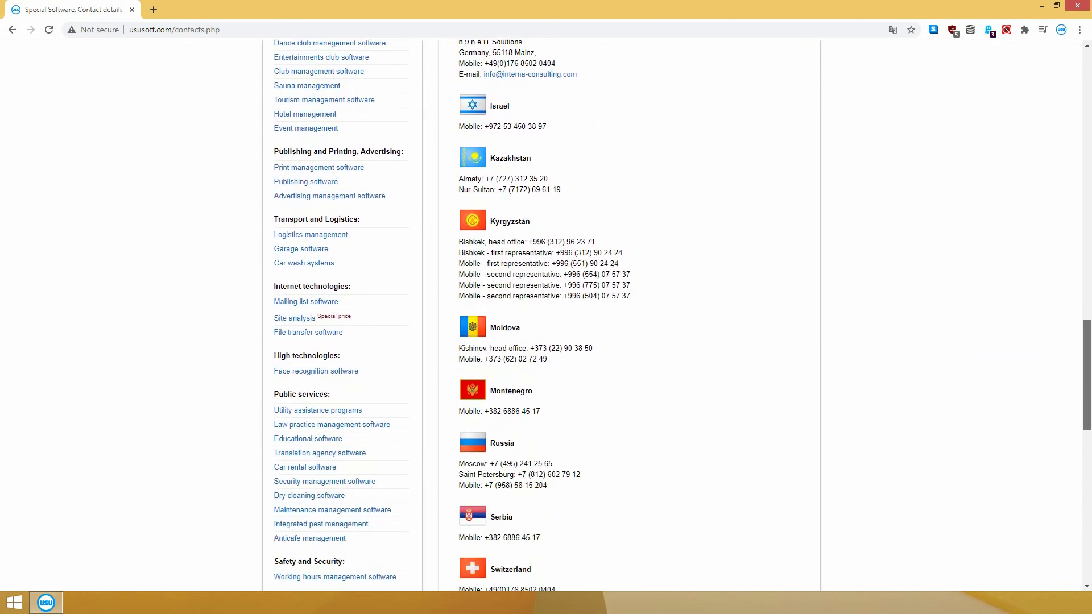
{"action": "scroll", "coordinate": [546, 316], "scroll_direction": "down", "scroll_amount": 9}
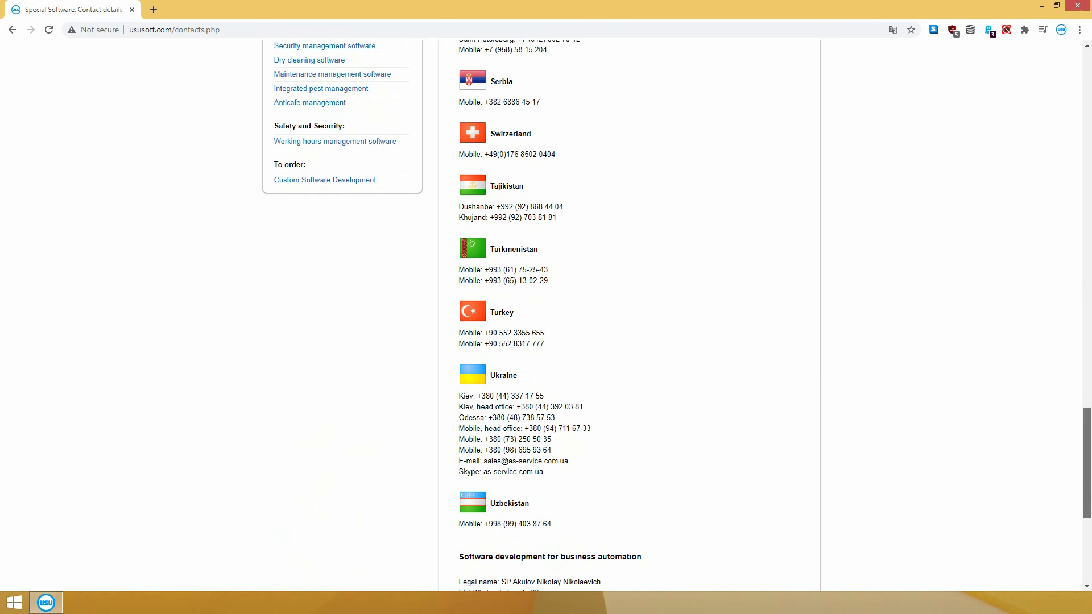
{"action": "scroll", "coordinate": [546, 315], "scroll_direction": "down", "scroll_amount": 2}
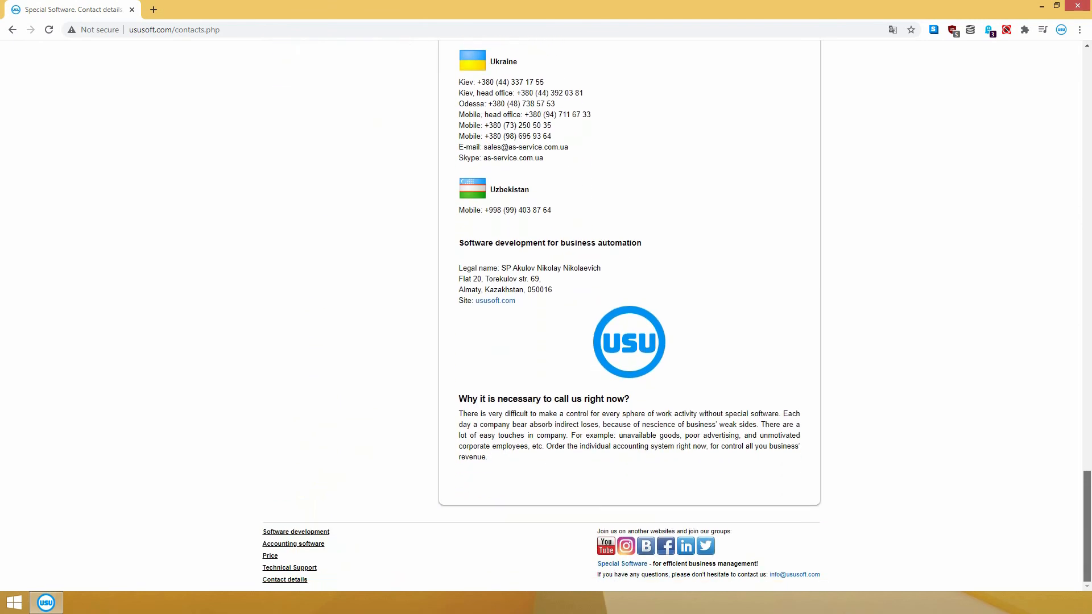